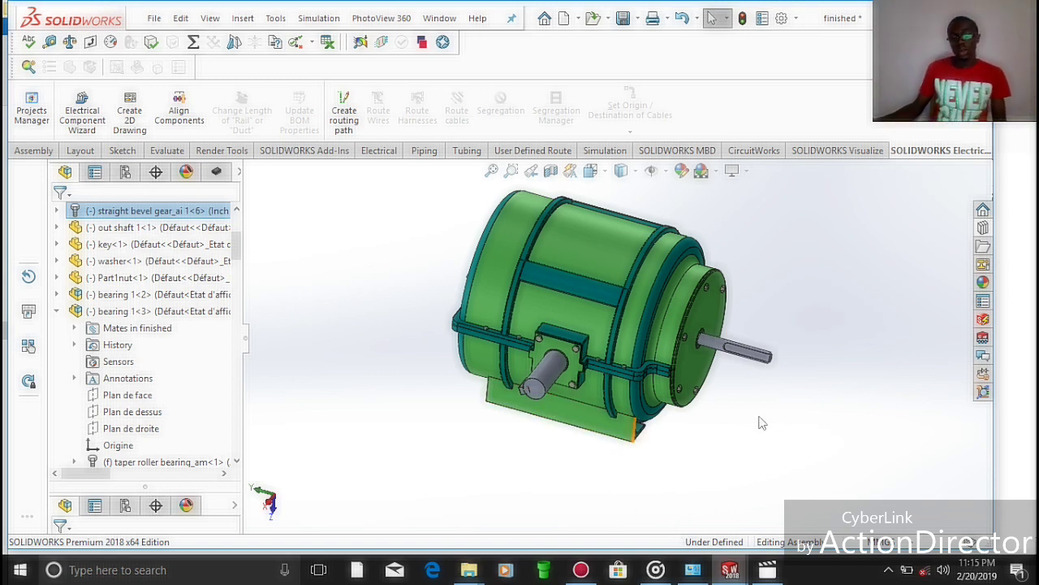
- Zoom and orbit the motor to an end-on front view of the input shaft
scroll(589, 373, "down", 3)
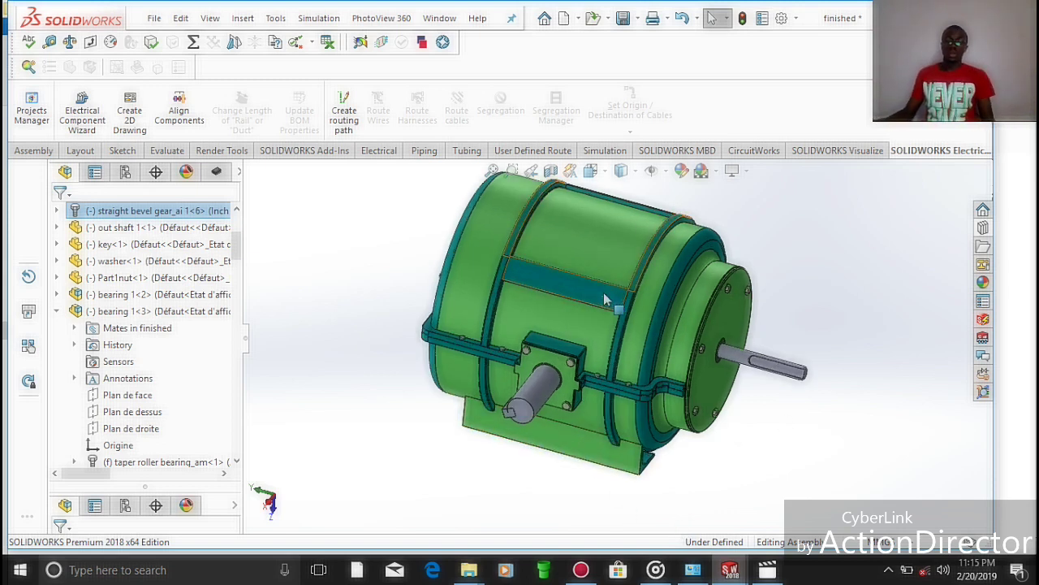
scroll(590, 355, "up", 3)
scroll(591, 355, "down", 3)
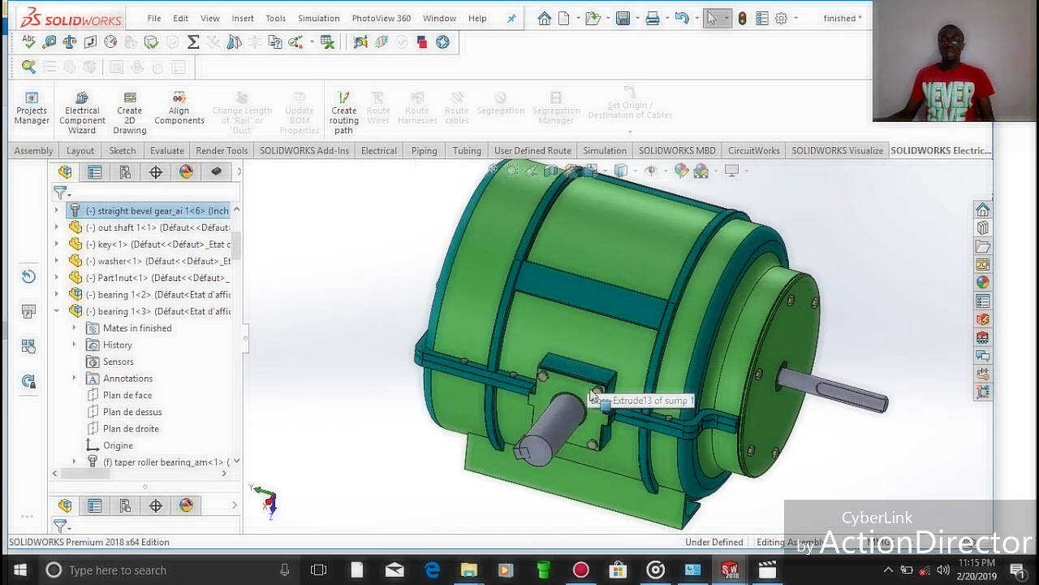
scroll(601, 418, "up", 1)
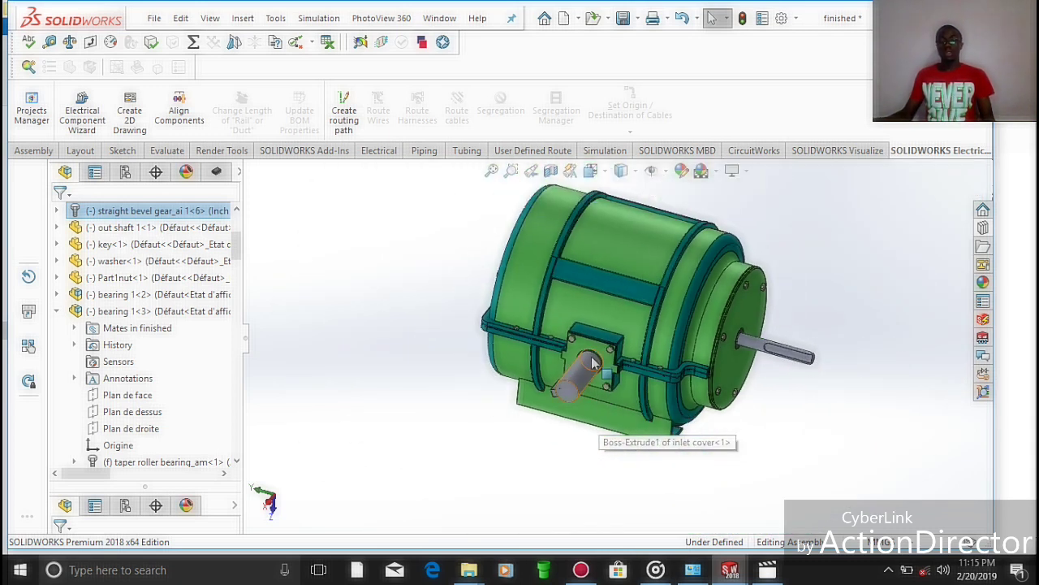
scroll(592, 362, "down", 2)
scroll(593, 363, "up", 3)
scroll(592, 363, "down", 1)
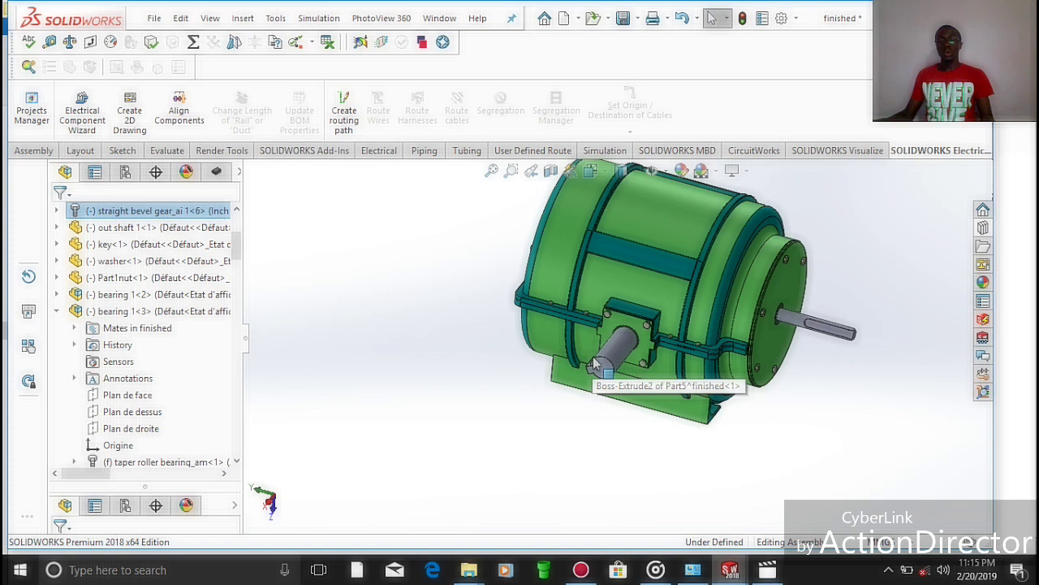
scroll(635, 335, "down", 3)
scroll(723, 372, "up", 3)
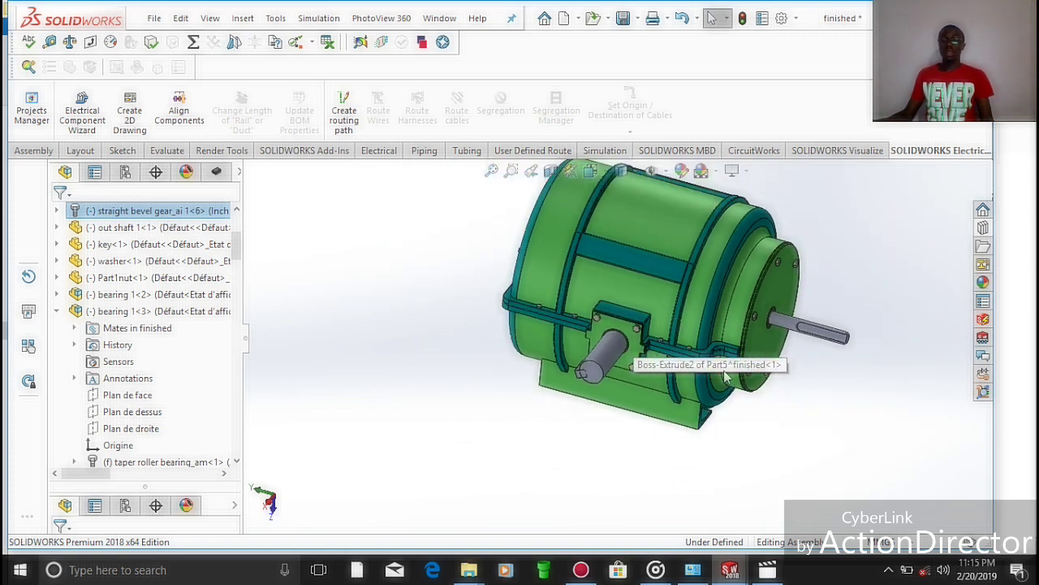
middle_click_drag(796, 416, 706, 376)
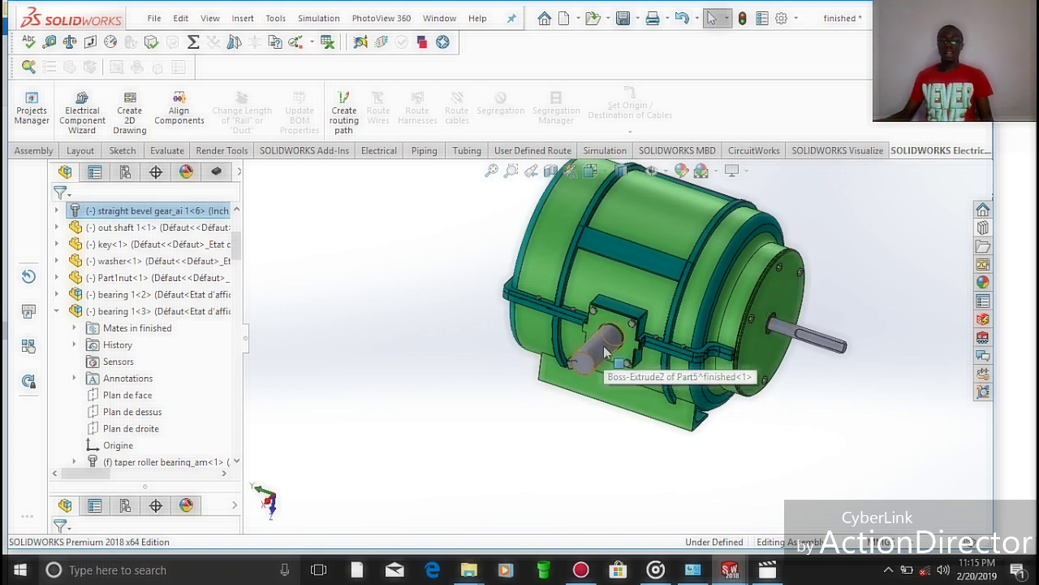
scroll(602, 349, "up", 3)
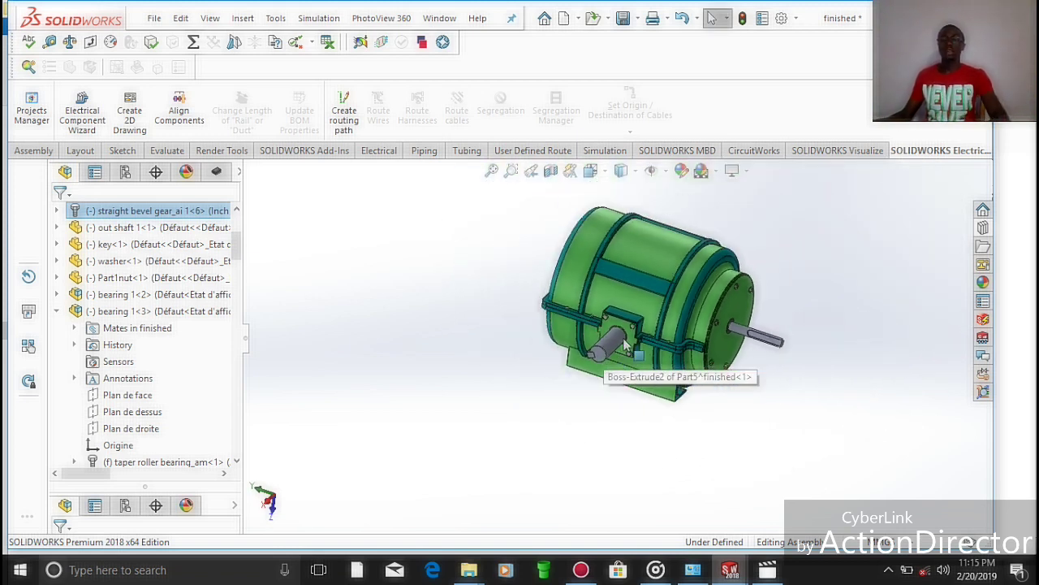
scroll(623, 343, "down", 4)
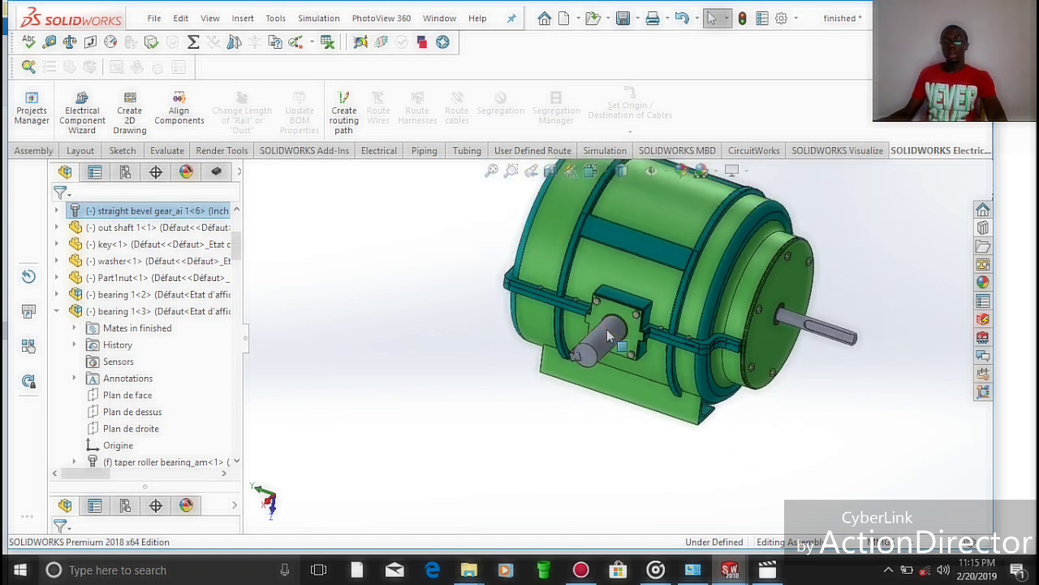
scroll(603, 341, "up", 3)
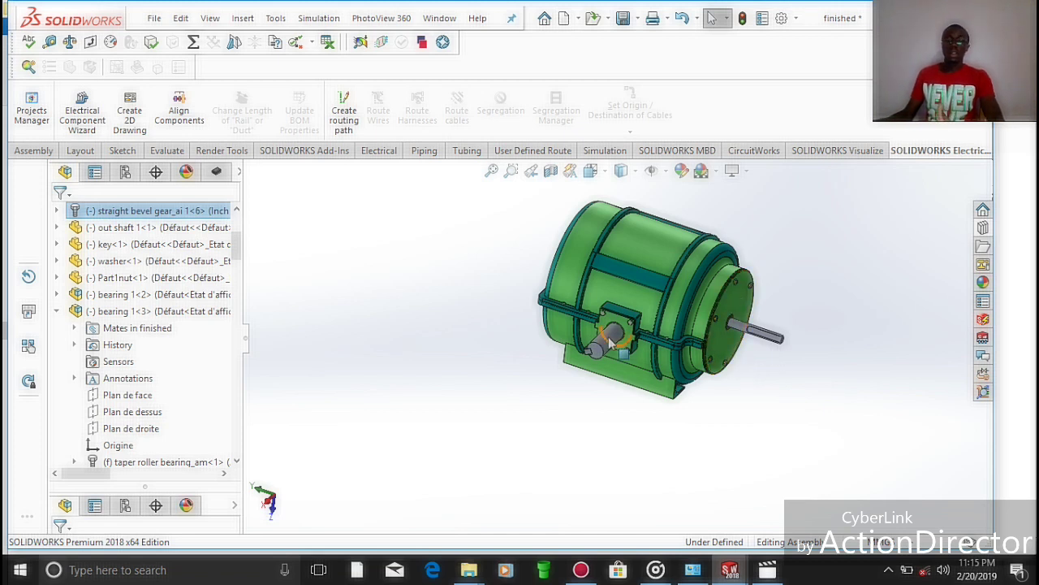
scroll(609, 343, "down", 3)
scroll(731, 369, "up", 4)
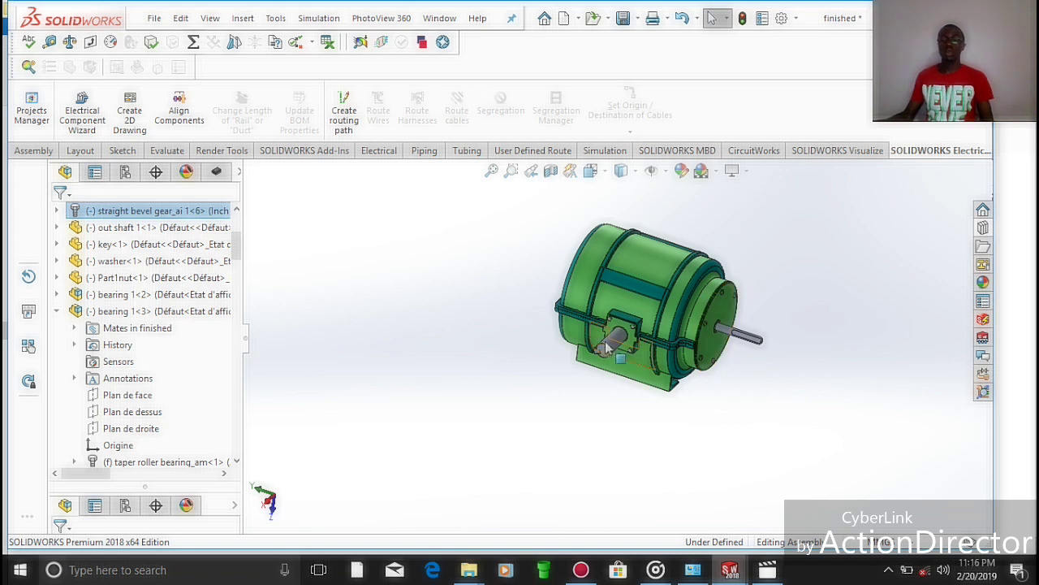
scroll(605, 343, "down", 5)
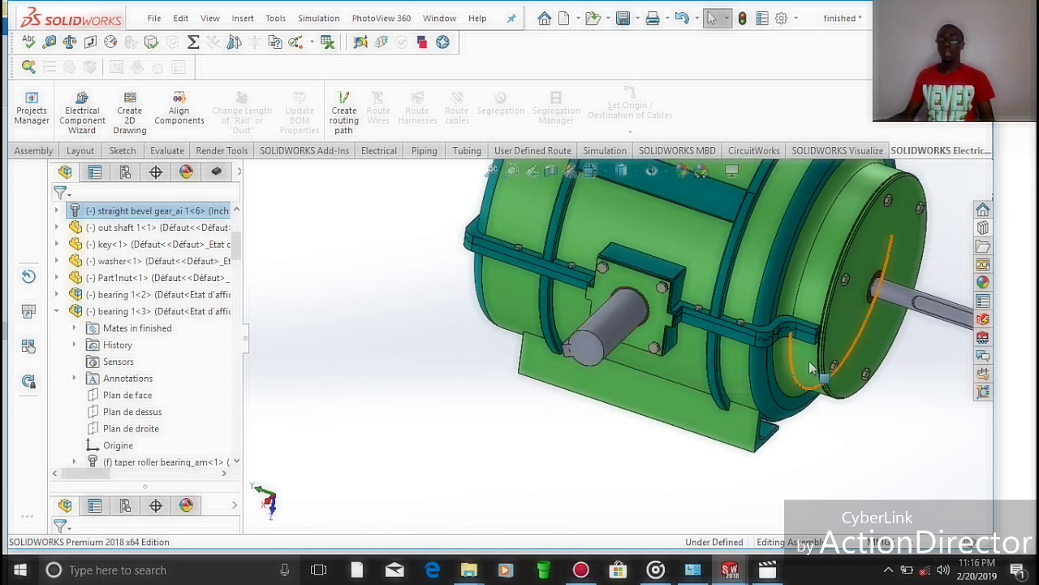
scroll(932, 308, "up", 3)
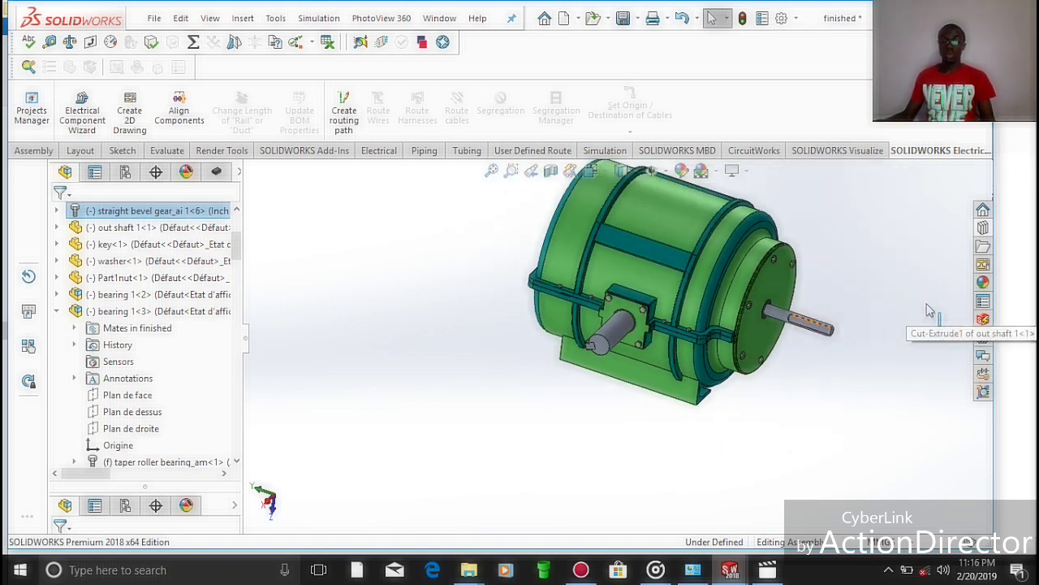
scroll(713, 276, "down", 4)
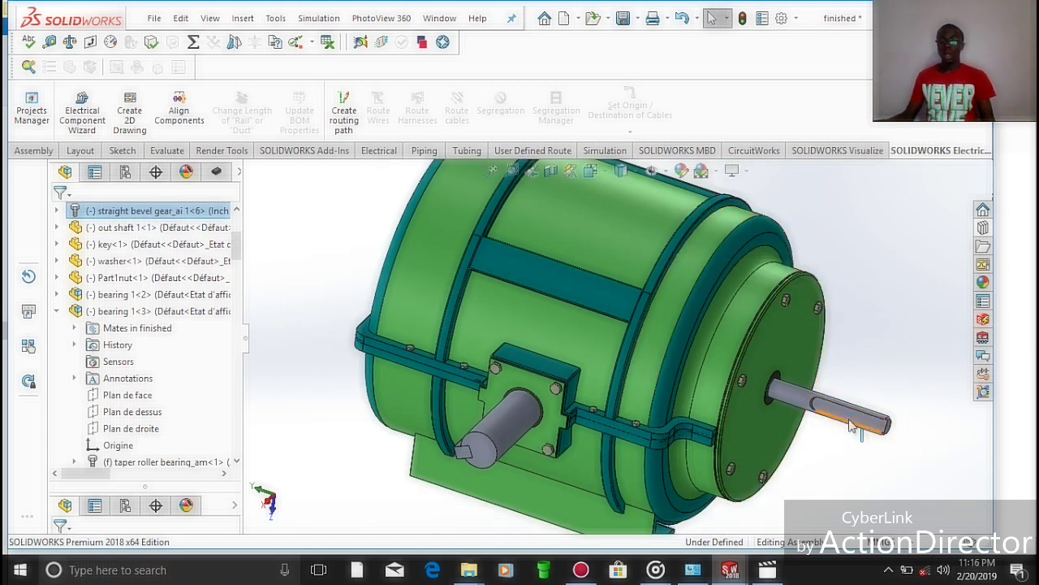
scroll(850, 426, "down", 2)
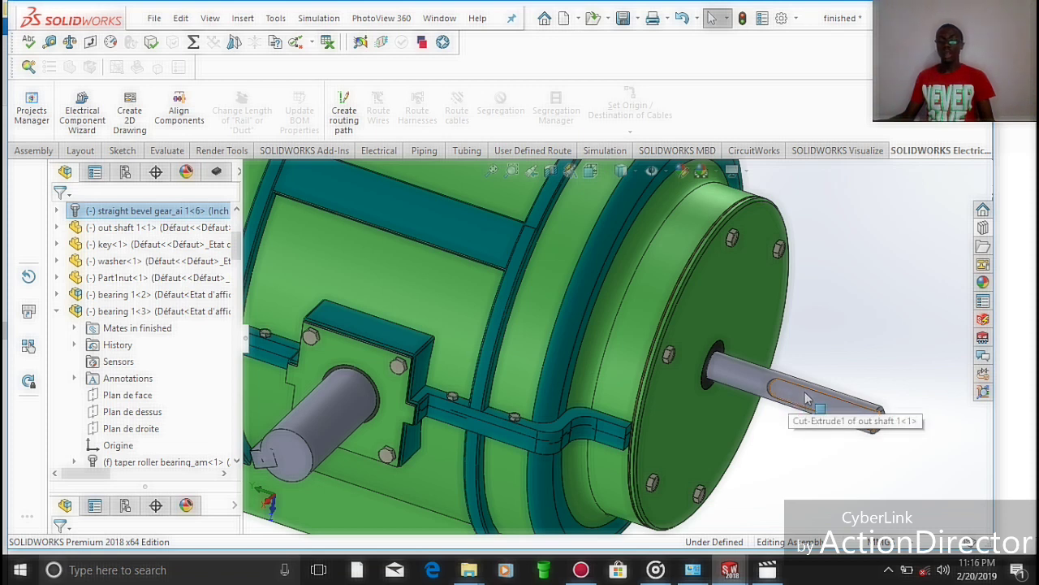
scroll(807, 398, "up", 3)
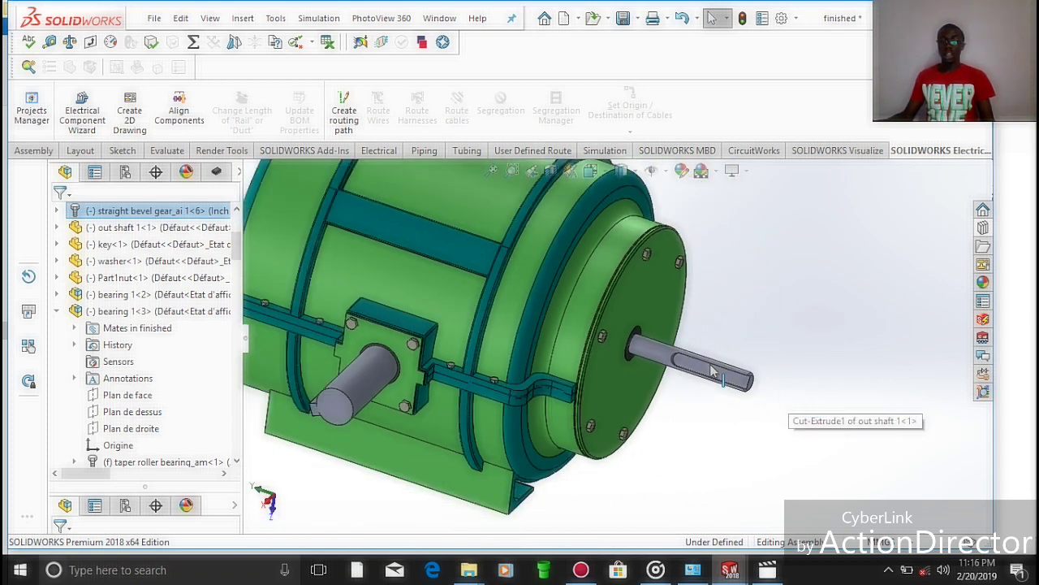
scroll(707, 369, "up", 4)
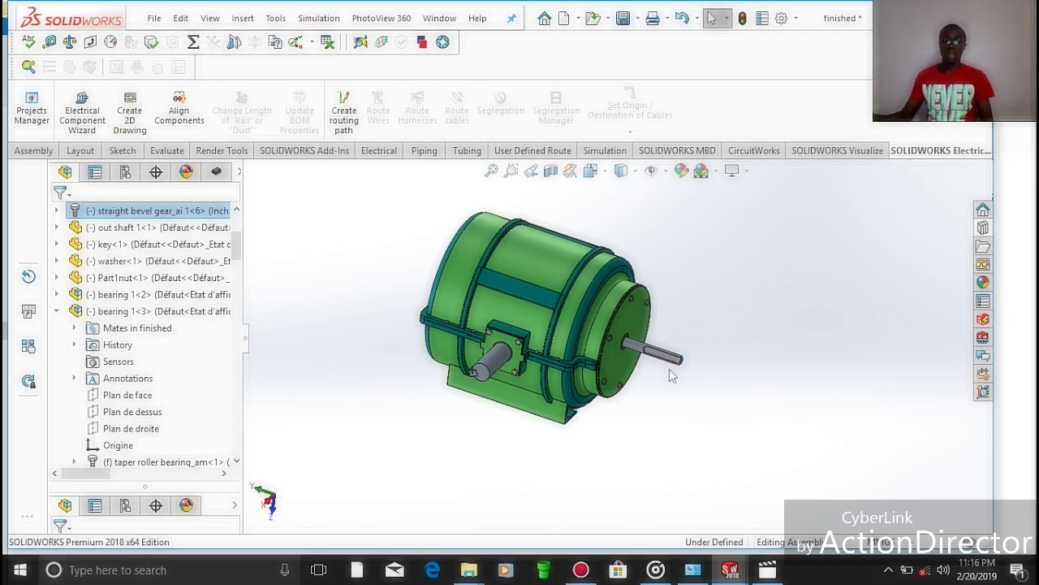
scroll(481, 367, "down", 4)
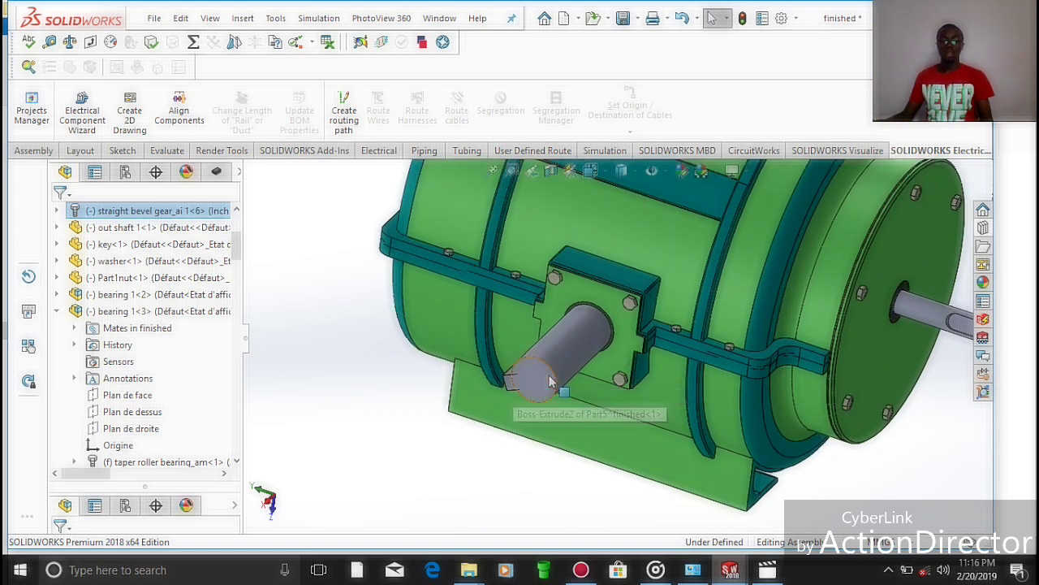
scroll(515, 381, "down", 3)
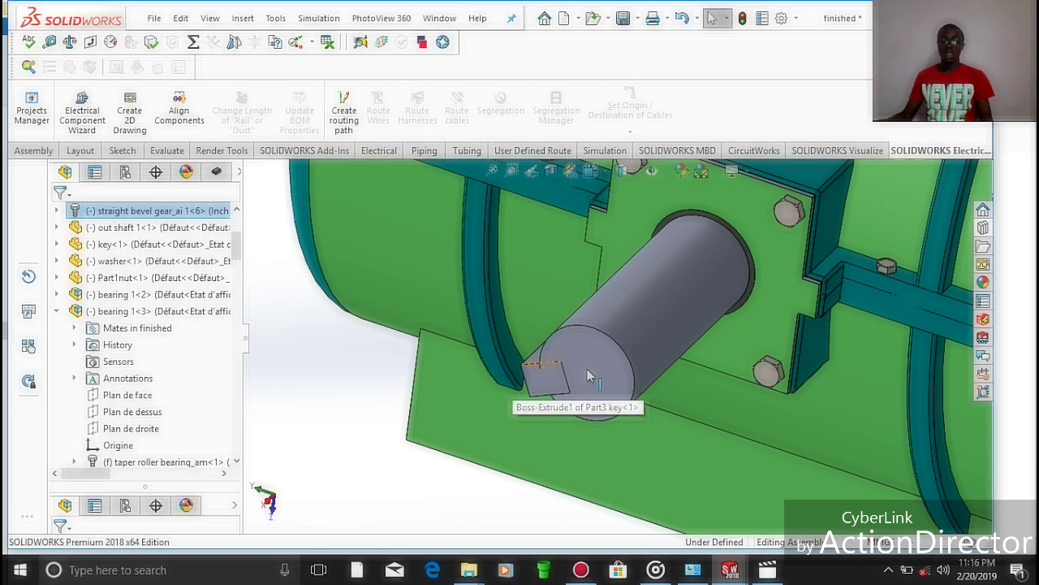
scroll(586, 370, "up", 4)
scroll(626, 345, "up", 2)
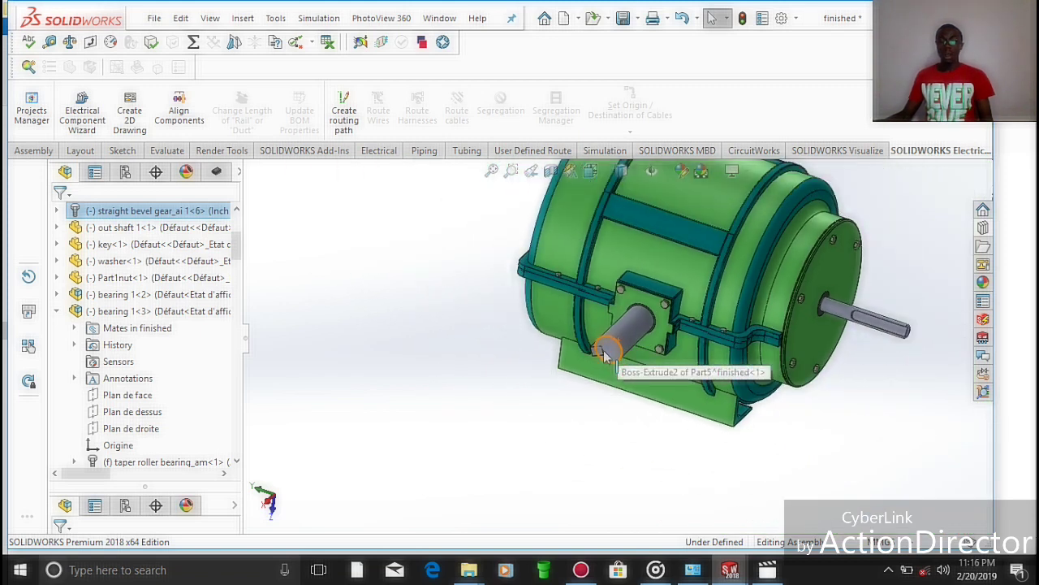
- Select the input shaft's cylindrical face, showing Diameter: 90mm
left_click(609, 343)
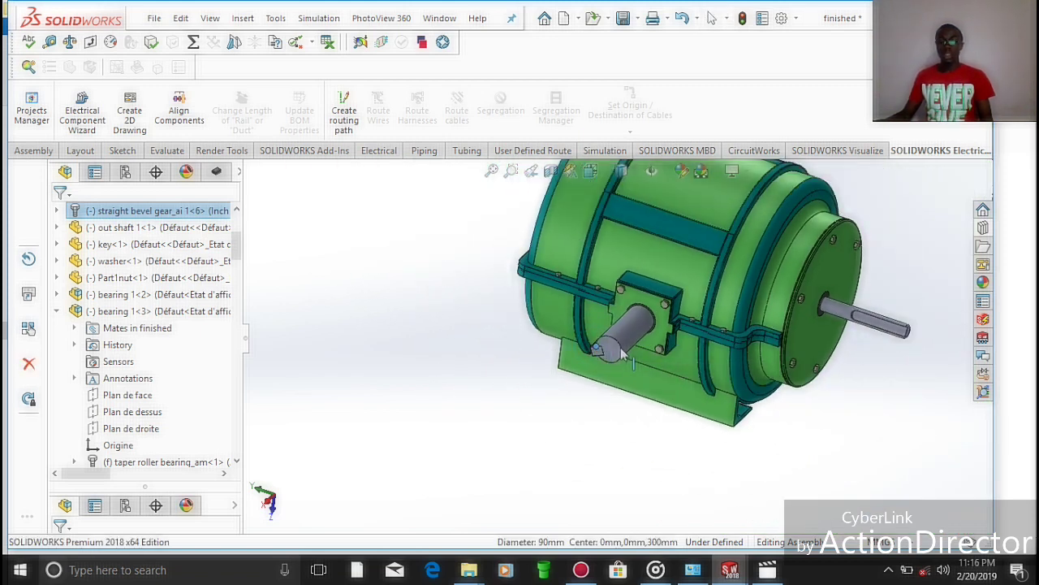
scroll(594, 361, "down", 4)
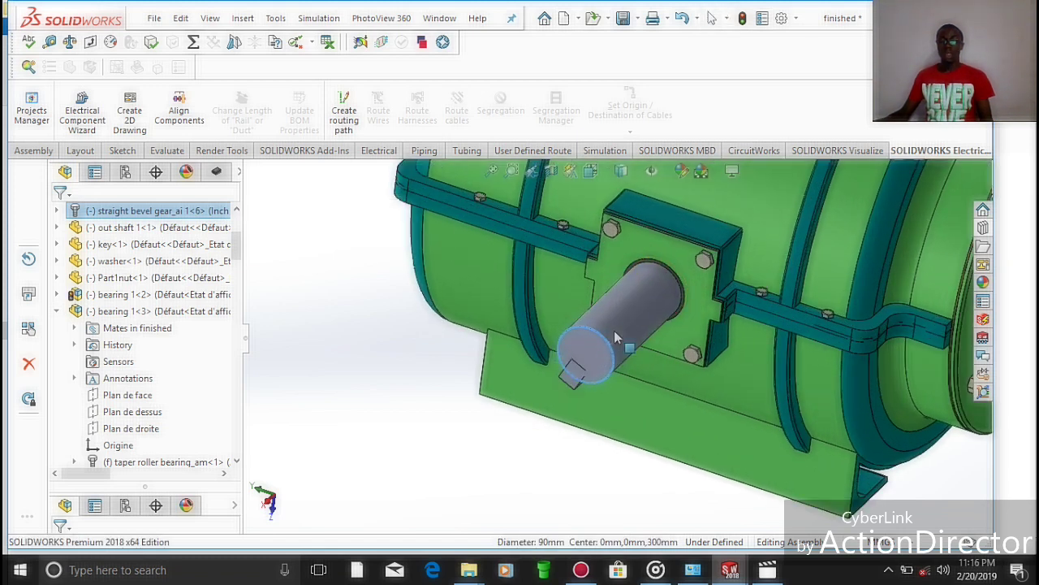
scroll(609, 333, "up", 5)
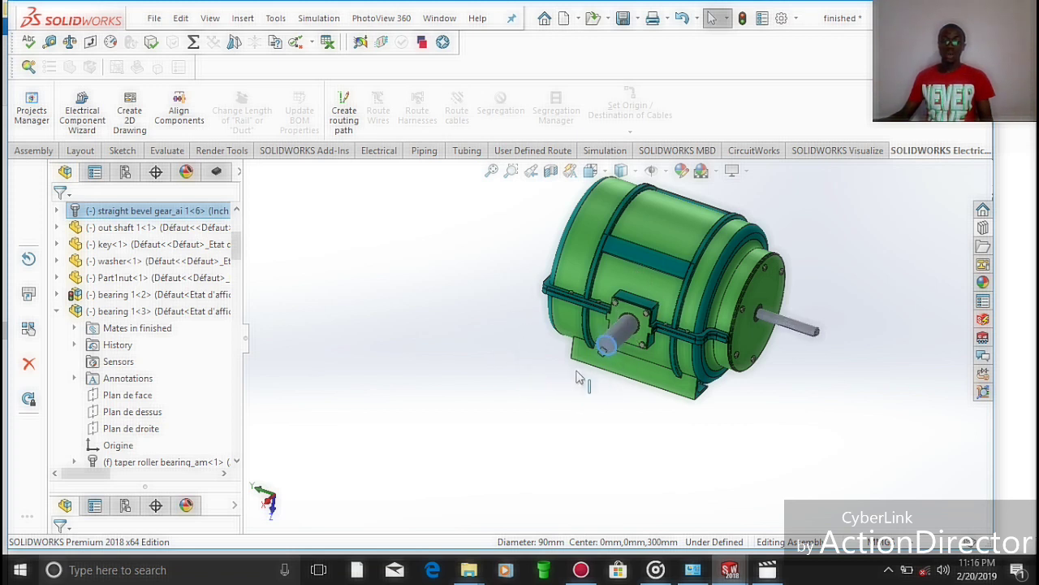
- Clear the selection and orbit the motor through side and lower-left views
scroll(615, 366, "up", 5)
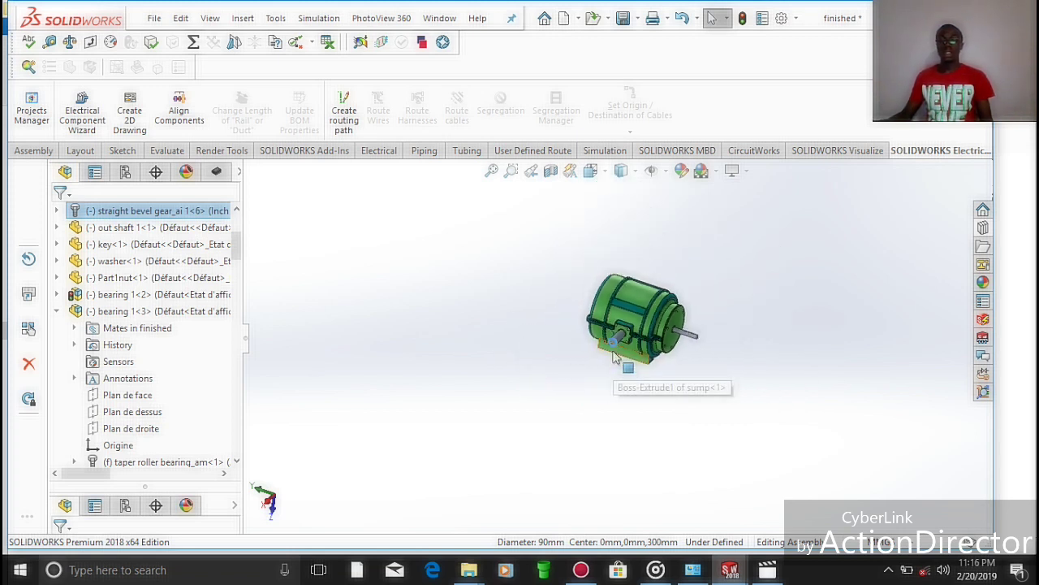
left_click(547, 273)
scroll(640, 305, "down", 3)
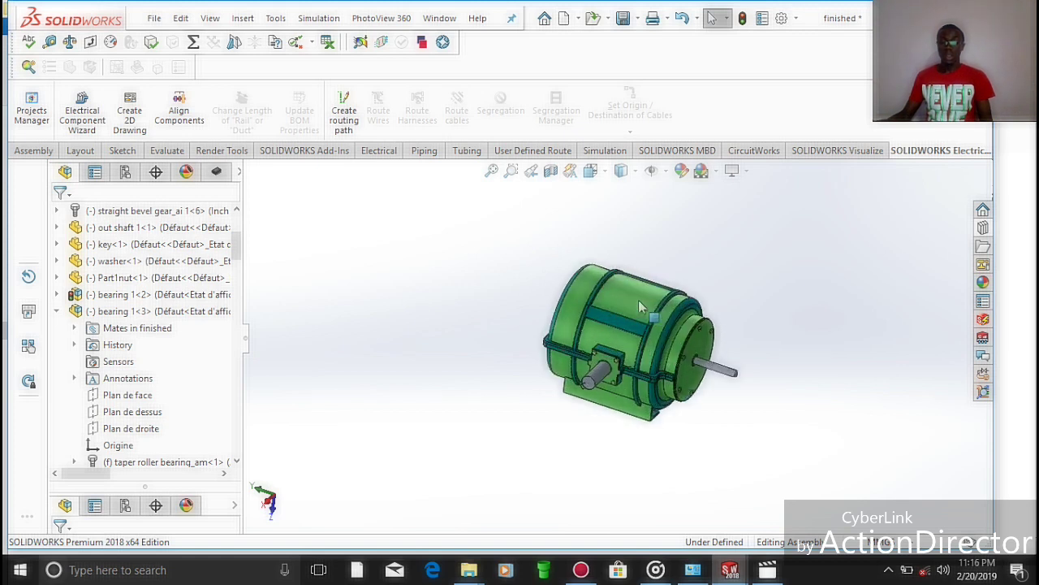
mouse_move(734, 450)
middle_mouse_down()
mouse_move(738, 384)
mouse_move(738, 431)
middle_mouse_up()
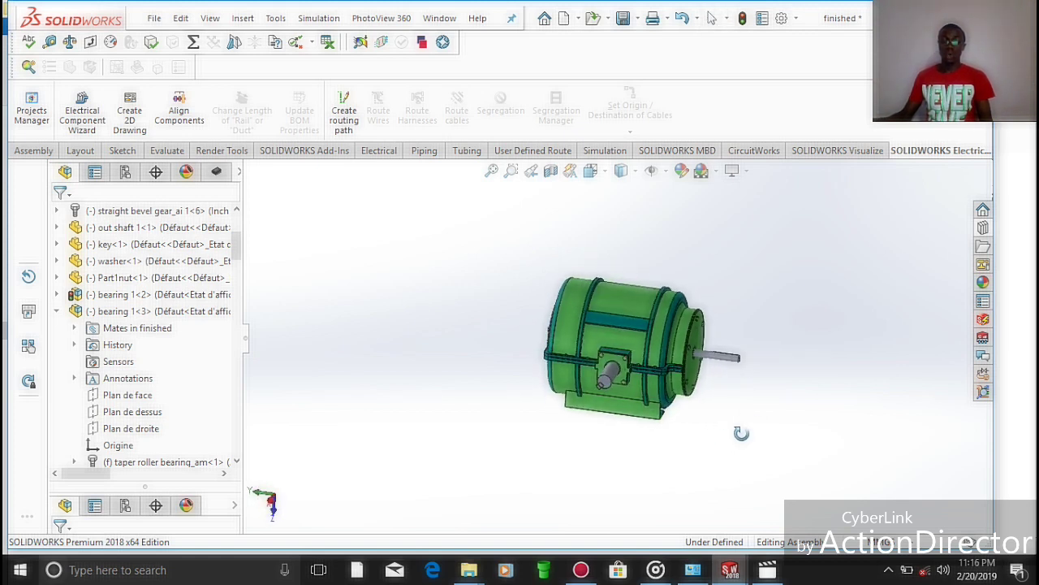
scroll(667, 358, "down", 3)
scroll(667, 357, "up", 3)
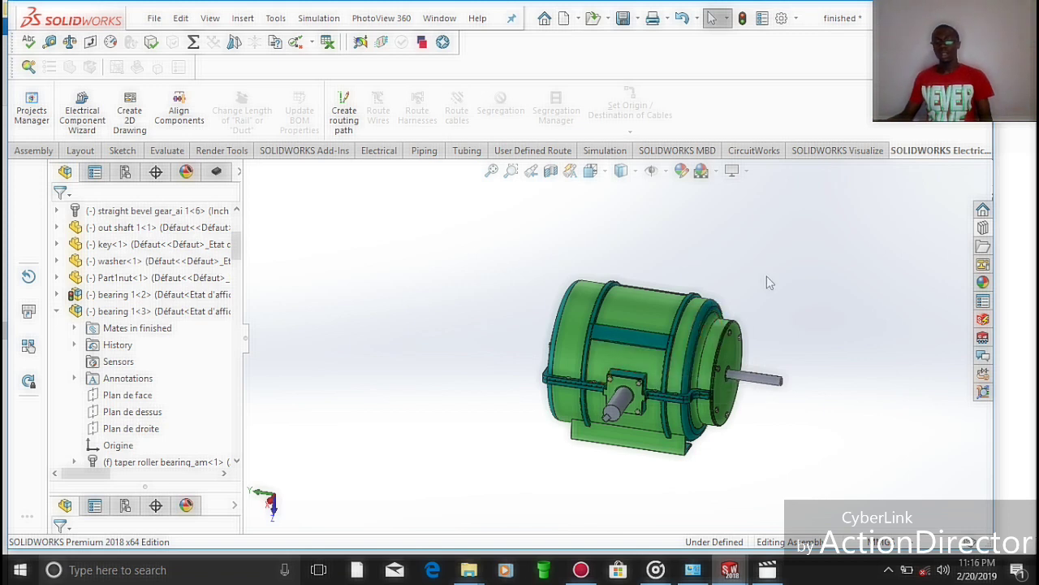
middle_click_drag(695, 349, 652, 400)
scroll(652, 400, "down", 2)
scroll(652, 400, "down", 2)
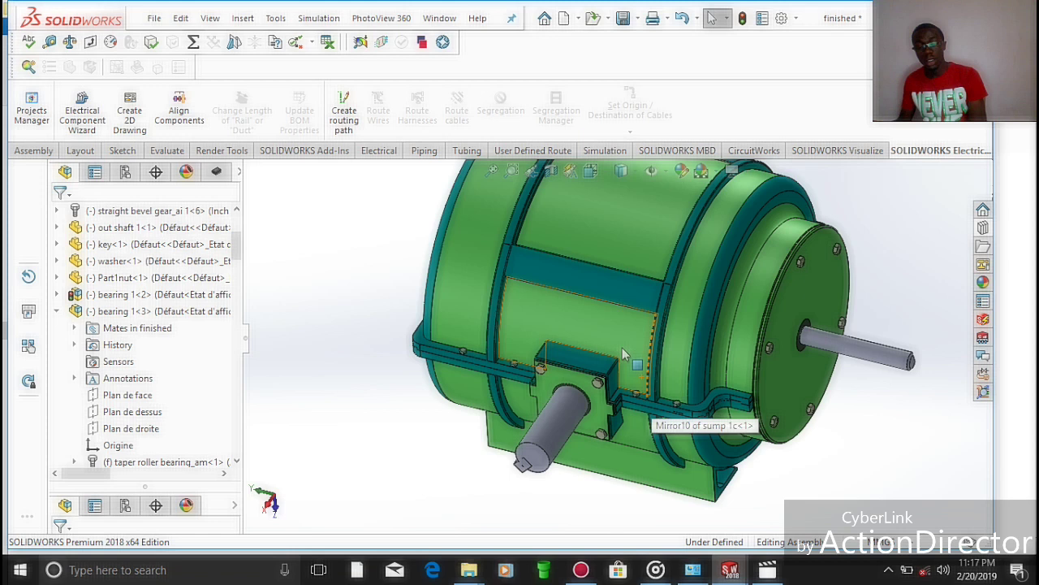
scroll(621, 347, "up", 2)
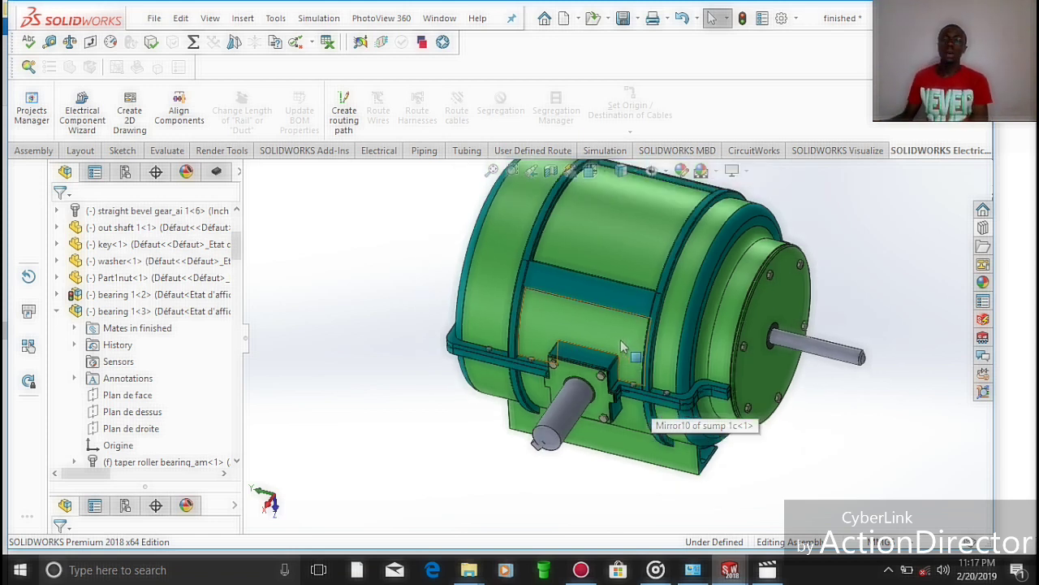
scroll(622, 348, "up", 3)
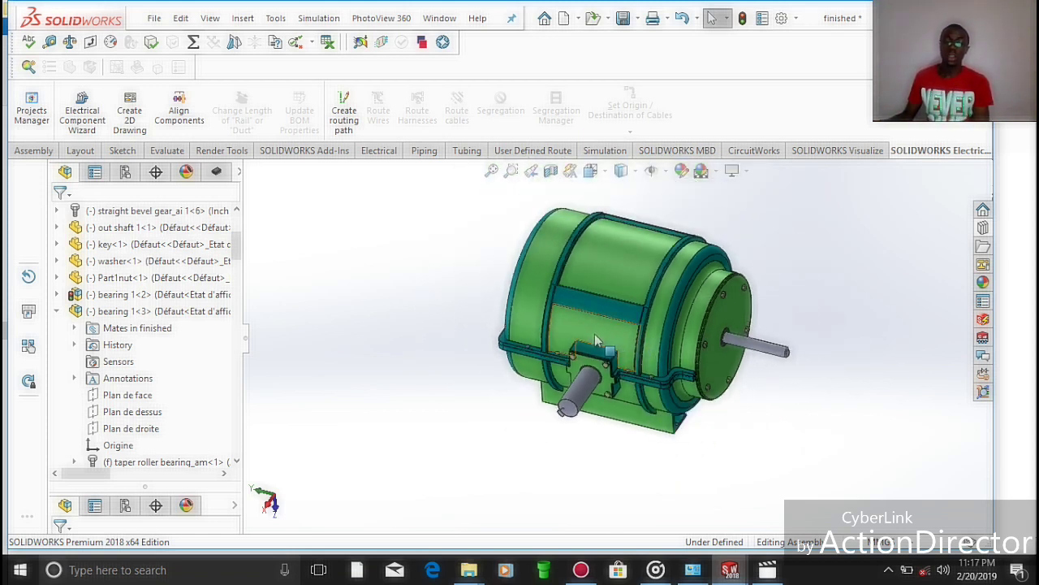
scroll(595, 339, "up", 3)
scroll(614, 349, "down", 2)
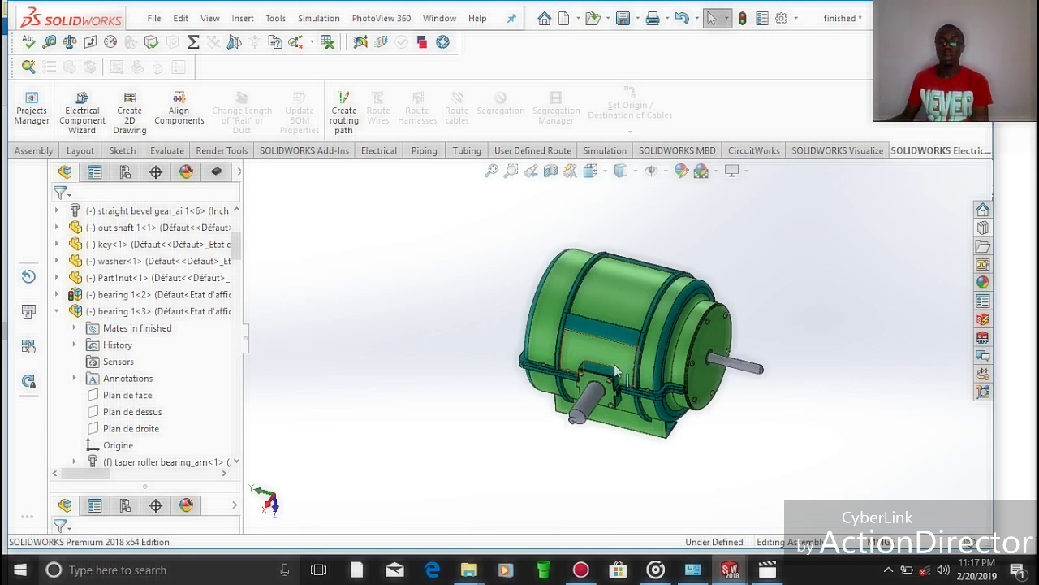
scroll(616, 371, "up", 2)
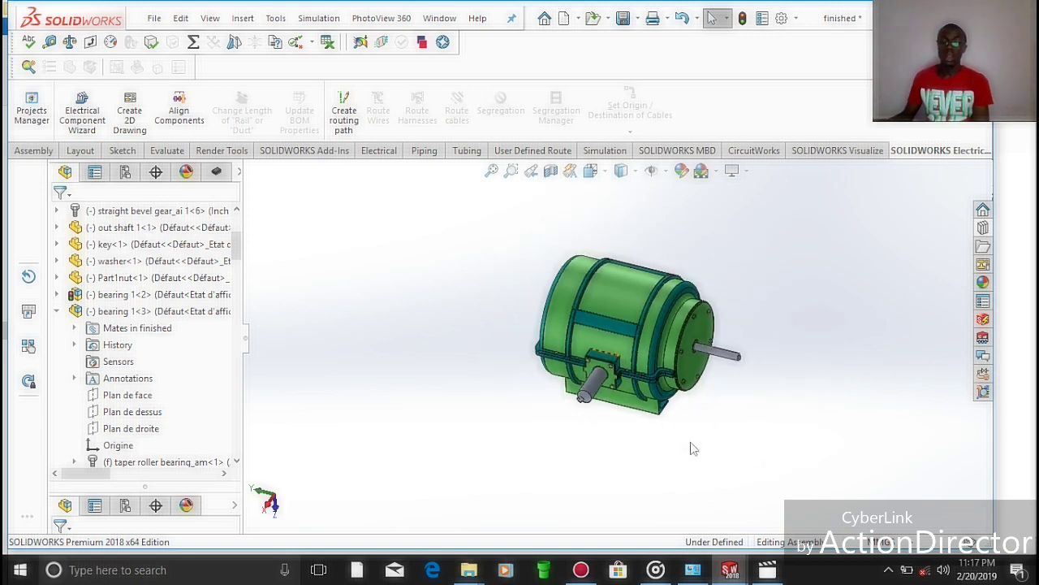
middle_click_drag(692, 449, 658, 378)
scroll(627, 339, "down", 2)
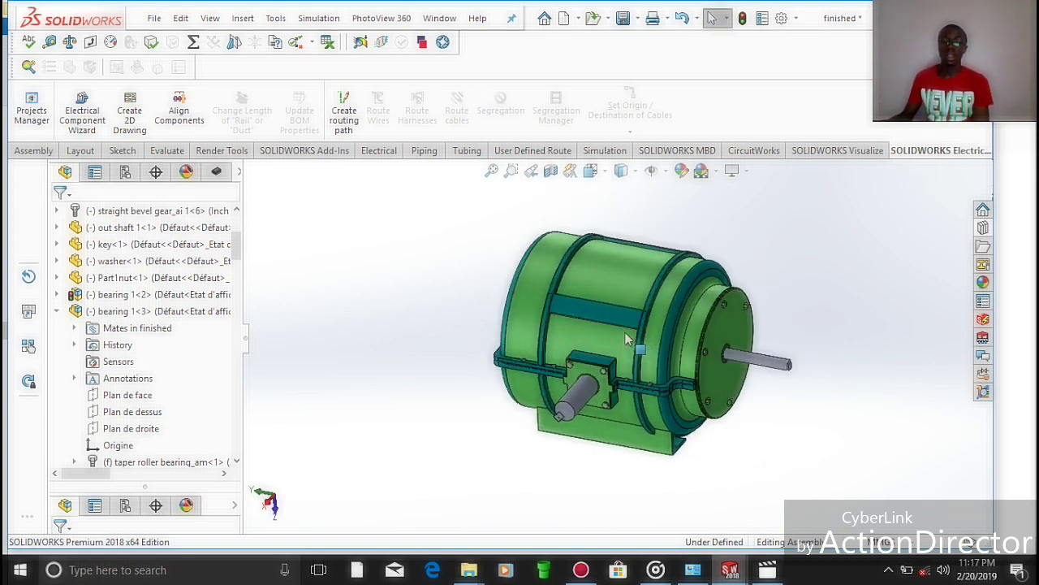
scroll(626, 347, "up", 1)
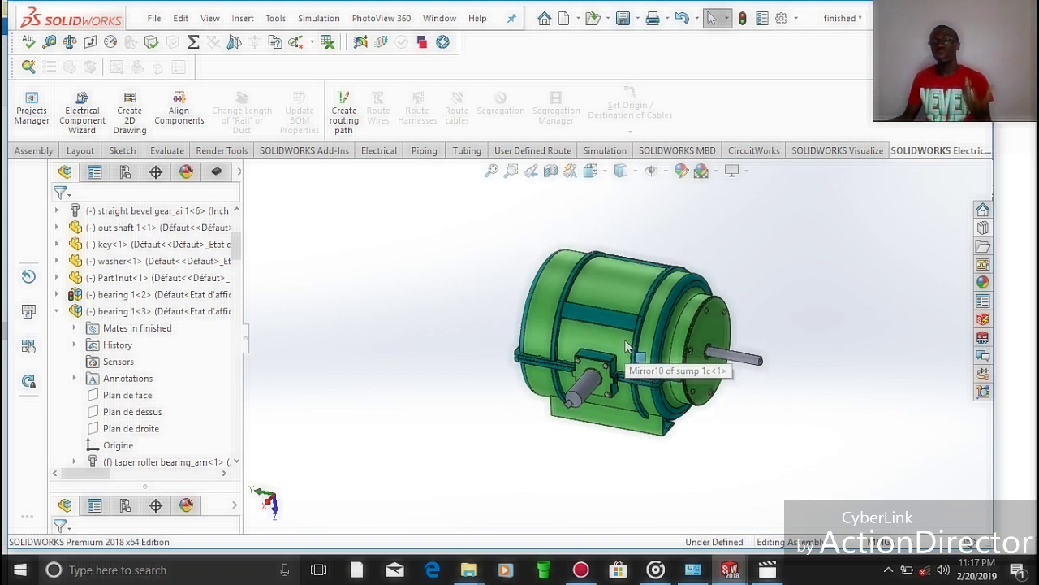
scroll(626, 354, "down", 2)
scroll(604, 343, "up", 3)
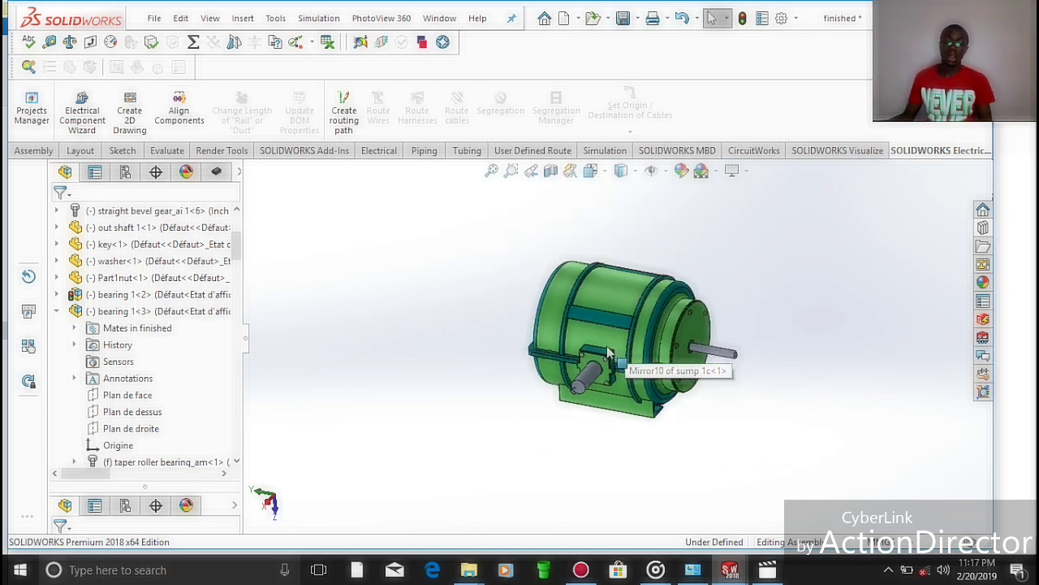
scroll(604, 339, "down", 2)
scroll(604, 339, "up", 3)
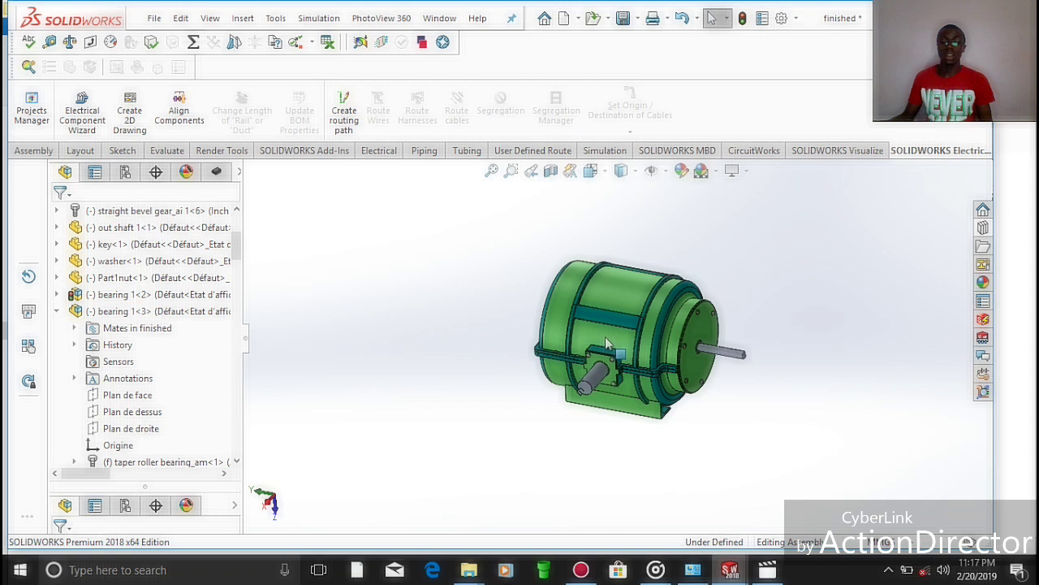
- Switch to the gearbox assembly window from the SOLIDWORKS taskbar preview
scroll(605, 337, "down", 3)
scroll(605, 341, "up", 2)
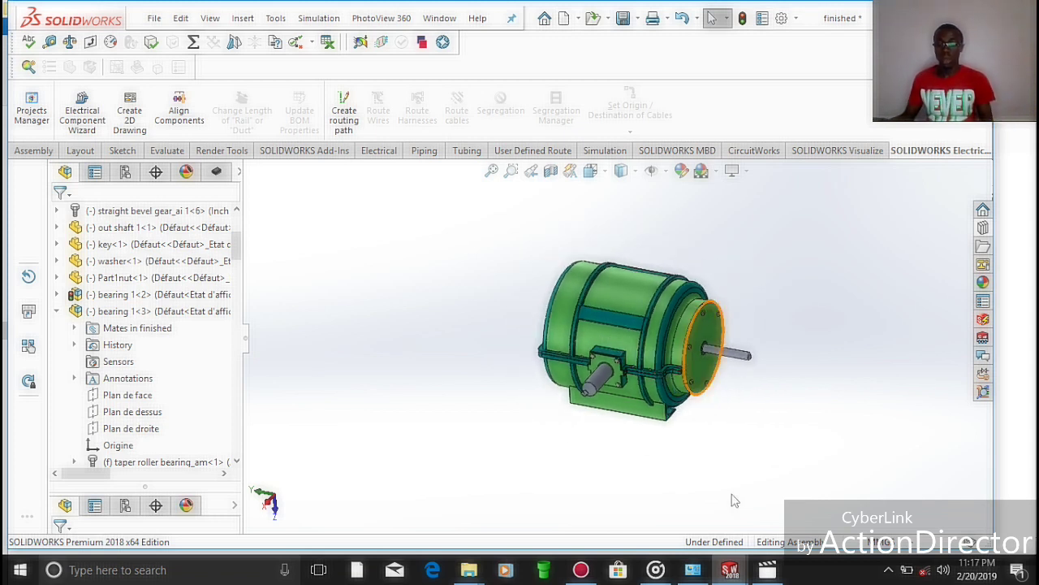
mouse_move(734, 569)
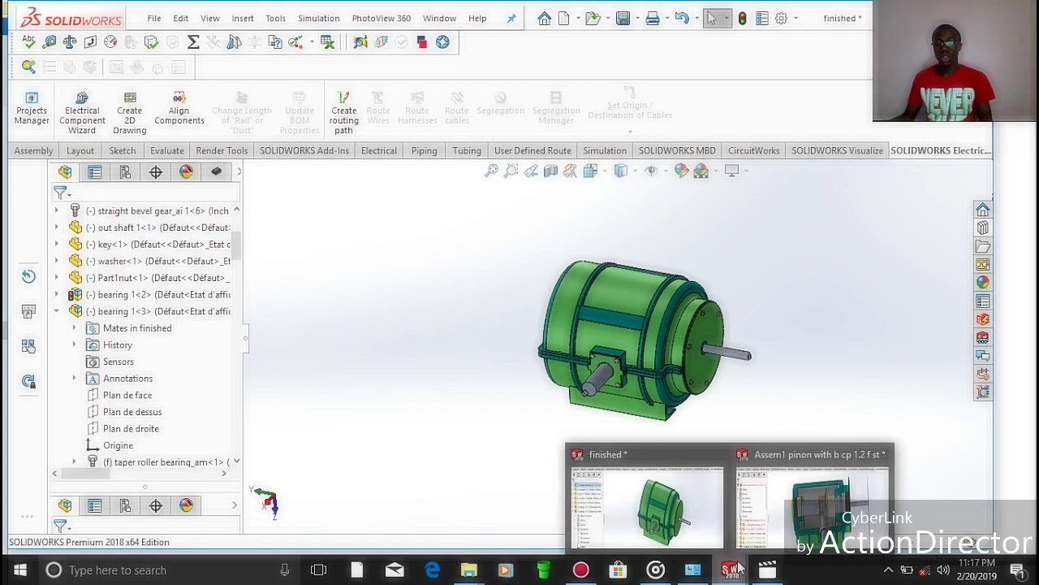
left_click(828, 517)
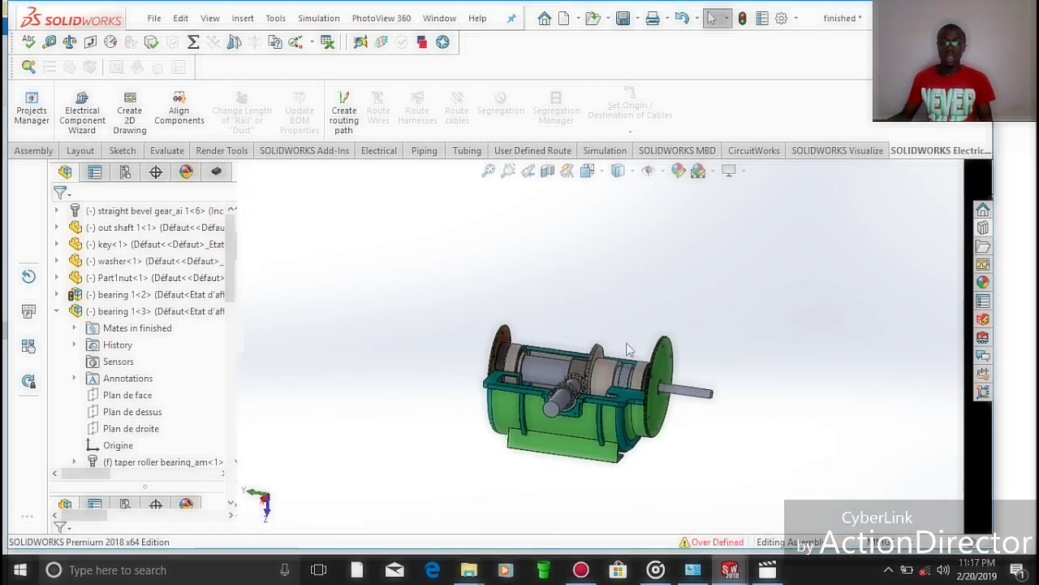
- Zoom and rotate the cut-away gearbox, then show the Assembly commands
scroll(602, 419, "down", 3)
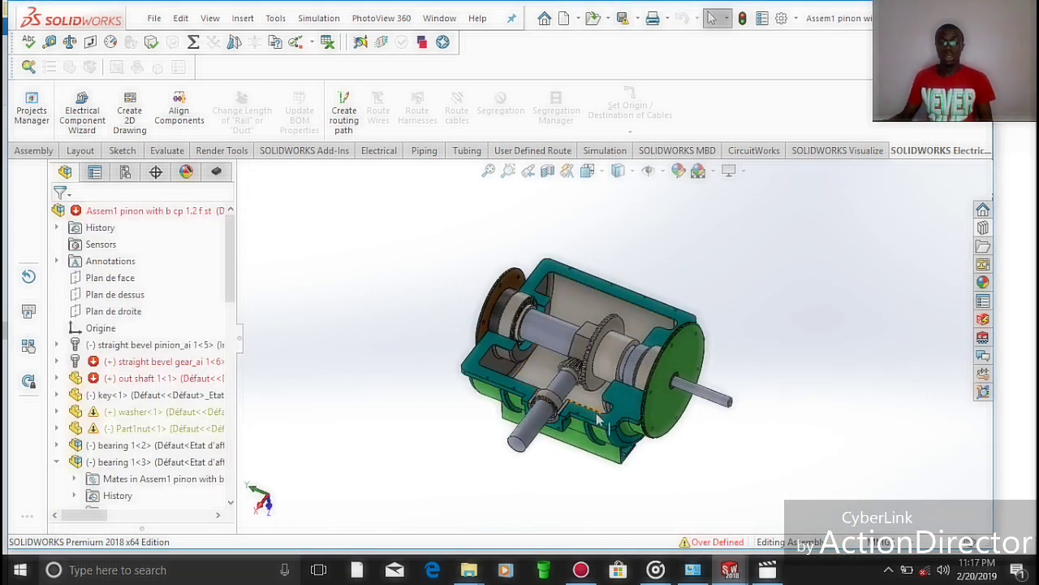
scroll(528, 357, "down", 2)
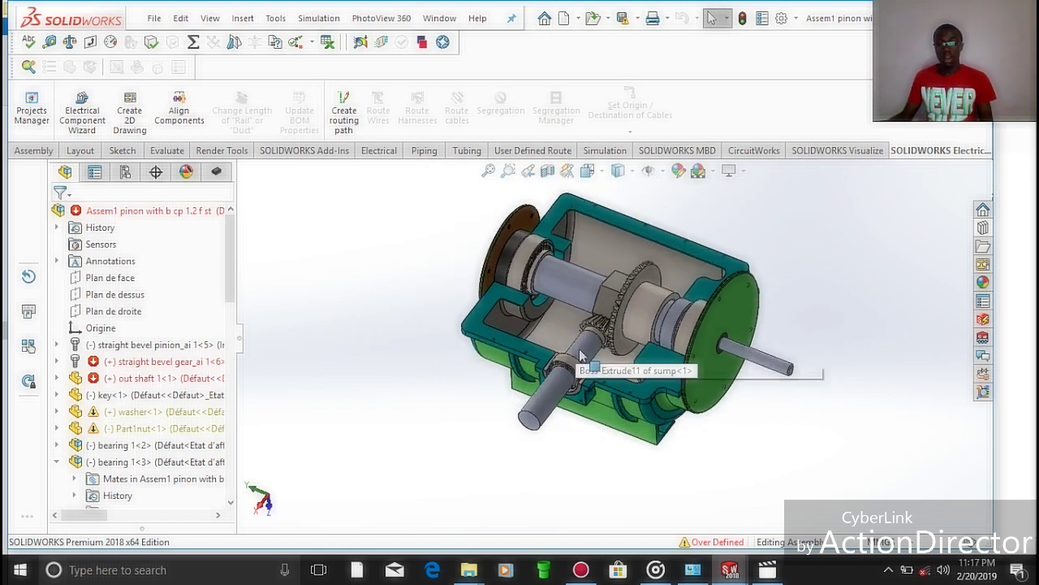
middle_click_drag(580, 365, 358, 329)
left_click(34, 152)
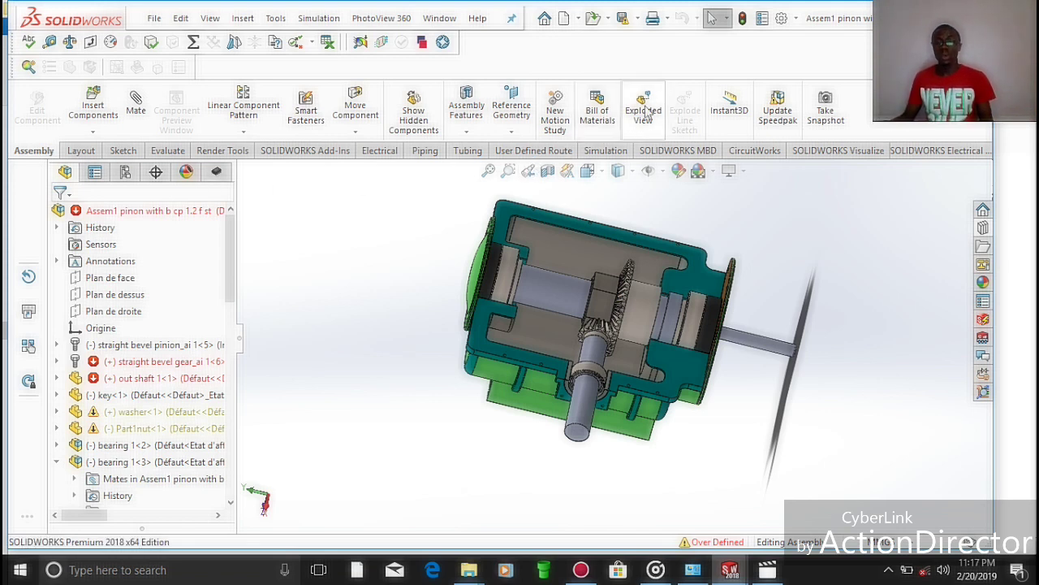
- Start an exploded view and pull the left cover out along the shaft
left_click(643, 109)
middle_click_drag(744, 378, 755, 339)
scroll(704, 297, "down", 5)
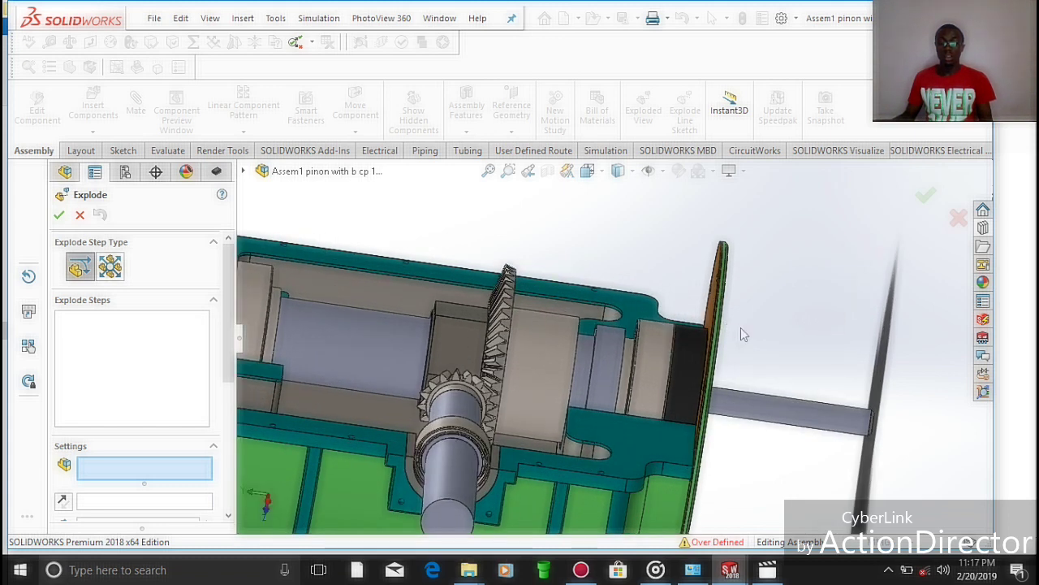
scroll(785, 311, "up", 5)
middle_click_drag(785, 310, 739, 331)
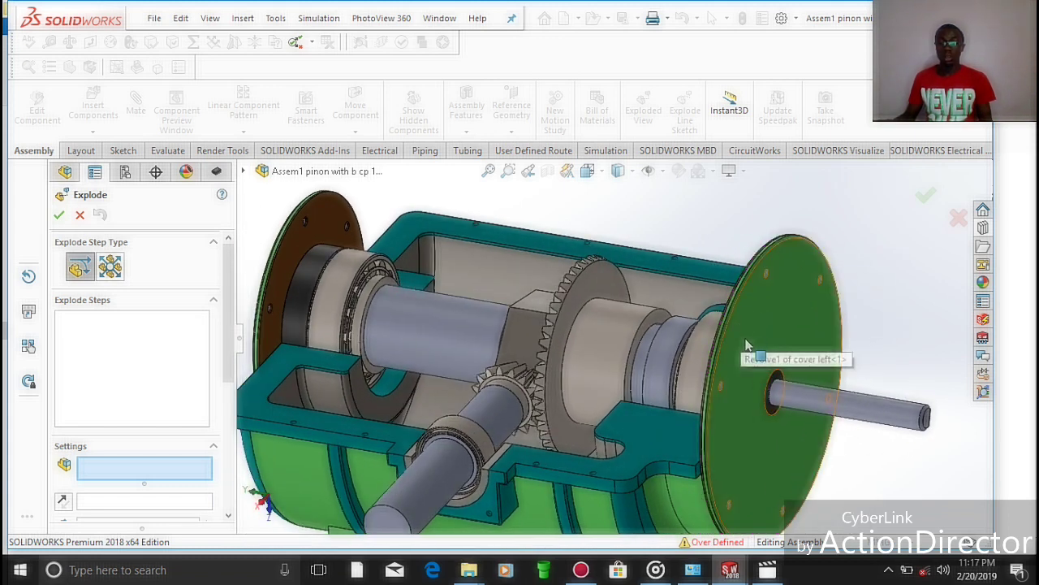
left_click(749, 345)
scroll(749, 345, "up", 3)
left_click_drag(621, 358, 873, 426)
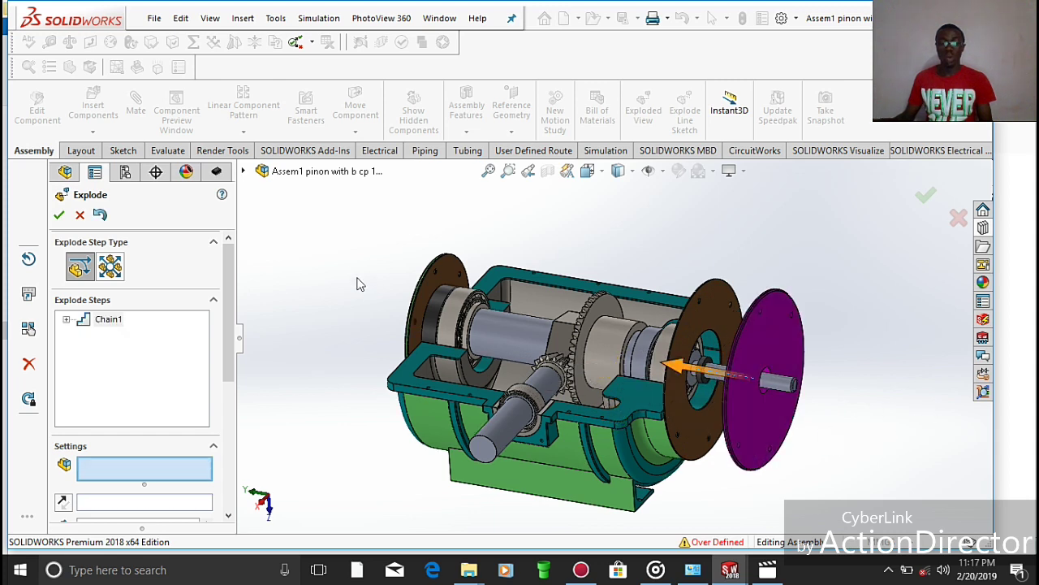
- Slide the big ring out along the shaft as explode step Chain2
middle_click_drag(360, 284, 515, 293)
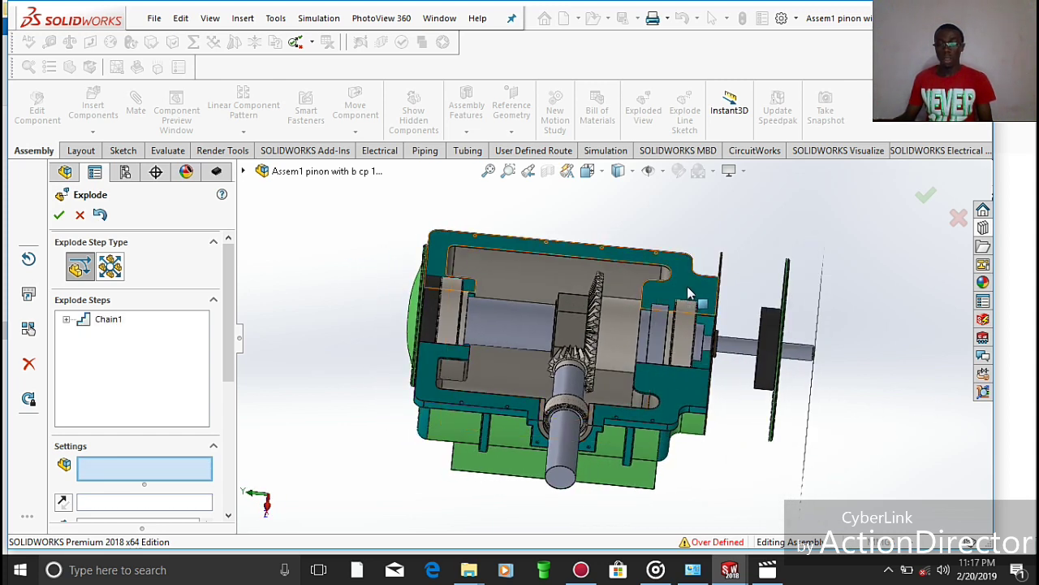
scroll(688, 292, "down", 3)
scroll(774, 248, "up", 2)
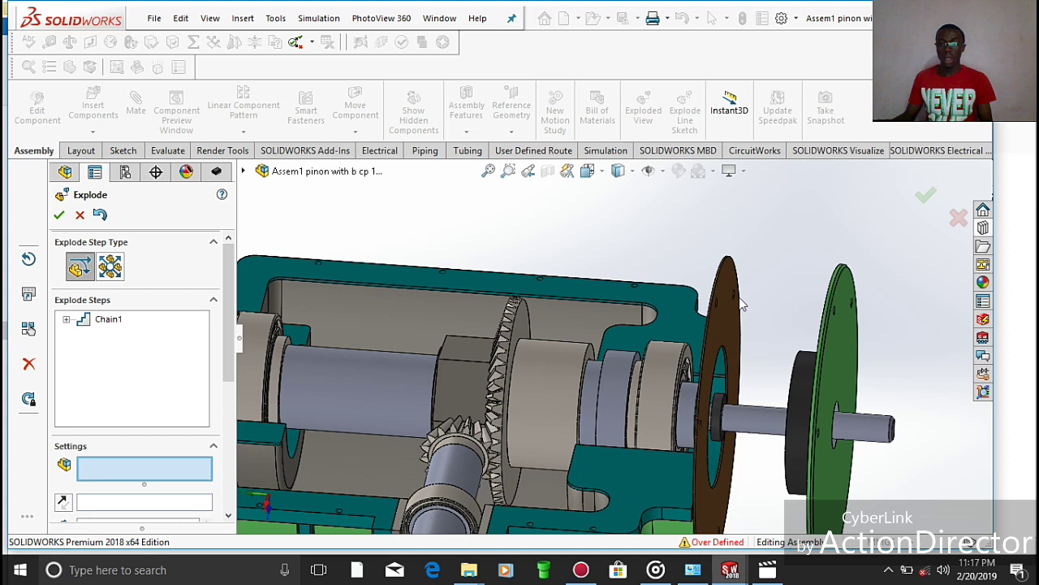
left_click(739, 302)
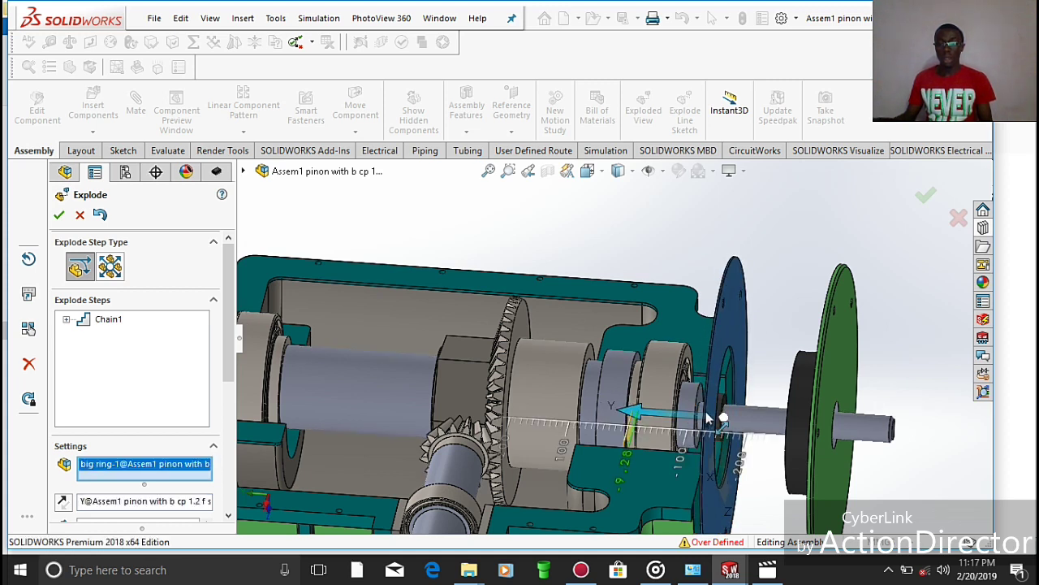
left_click_drag(708, 418, 836, 424)
scroll(686, 406, "down", 2)
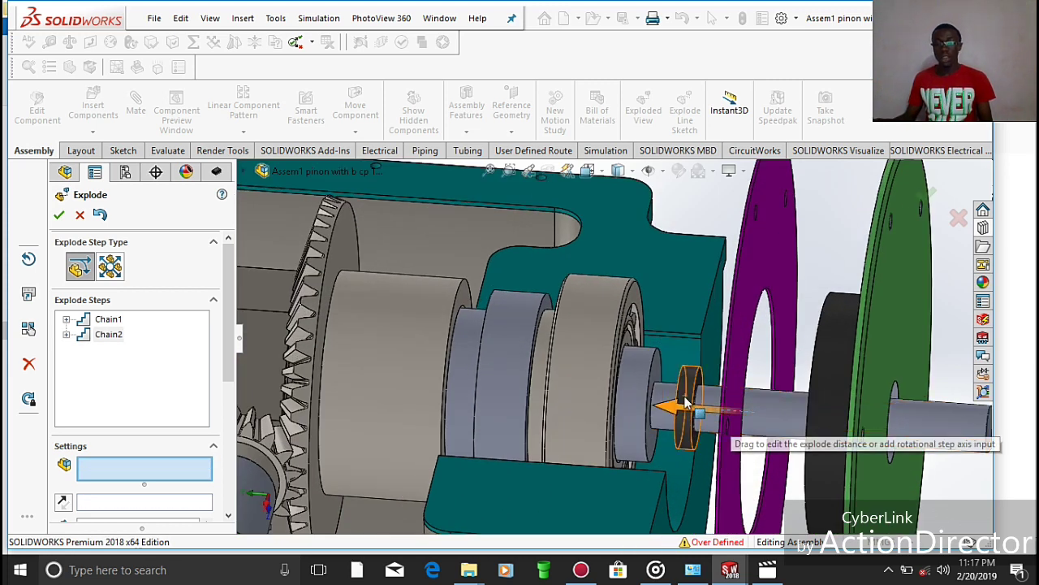
scroll(686, 403, "up", 2)
scroll(641, 380, "up", 3)
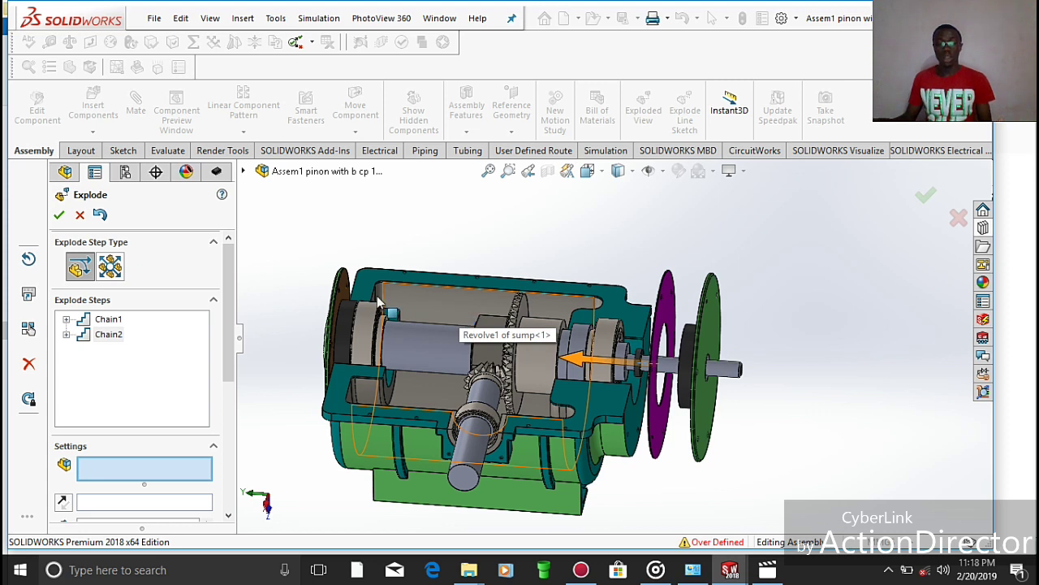
- Explode the right cover outward to the left along the shaft (Chain3)
middle_click_drag(312, 299, 325, 309)
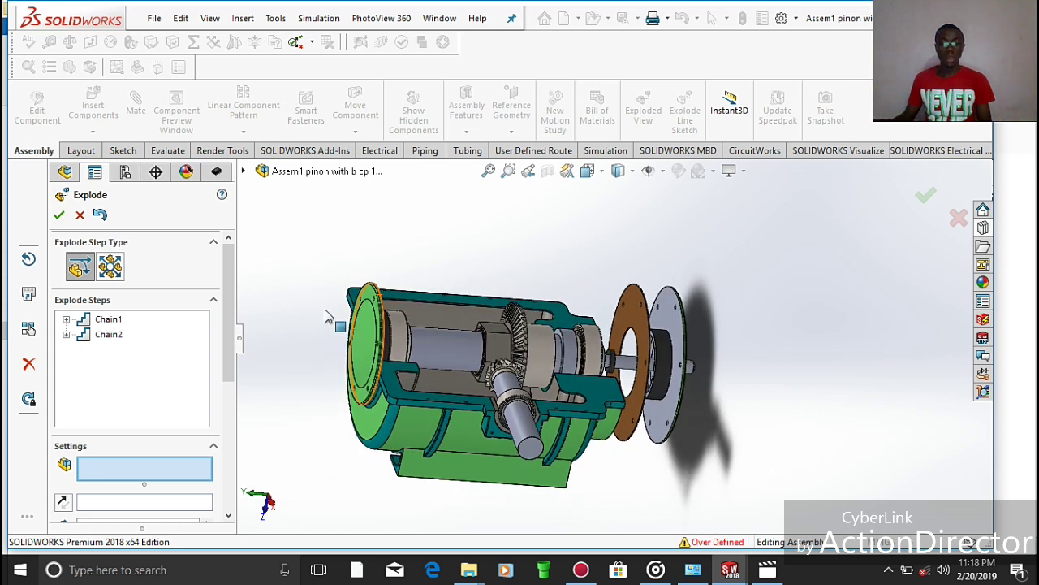
left_click(371, 329)
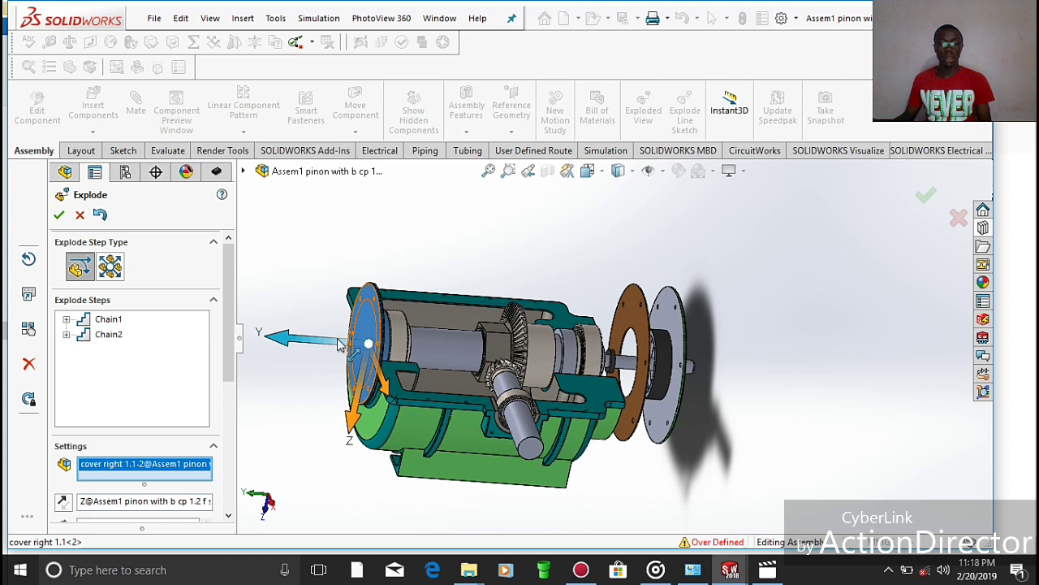
left_click_drag(345, 345, 217, 355)
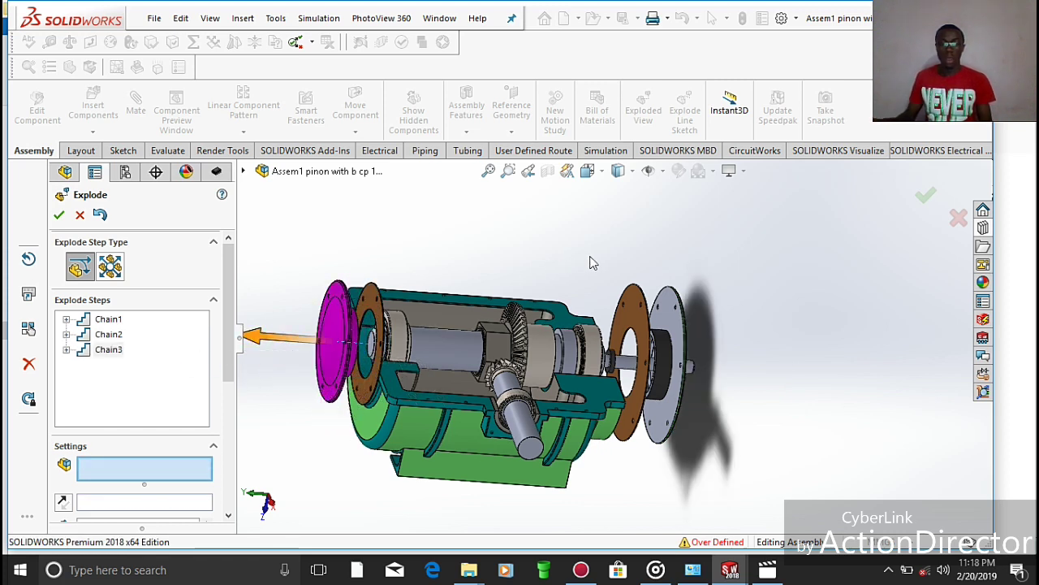
- Explode the small ring outward to the left along the shaft (Chain4)
middle_click_drag(592, 260, 552, 274)
scroll(413, 337, "down", 2)
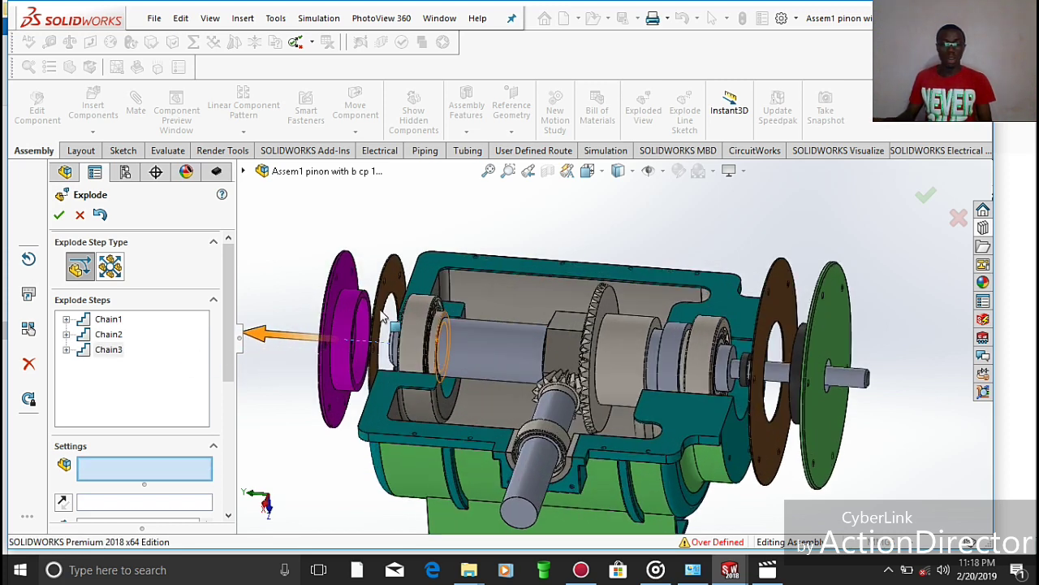
left_click(393, 293)
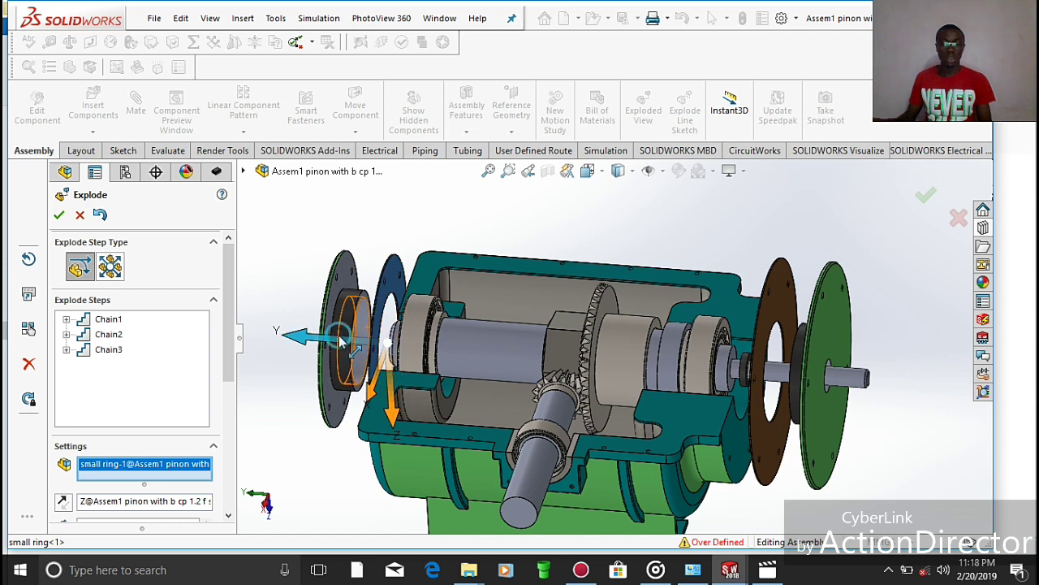
left_click_drag(341, 341, 271, 335)
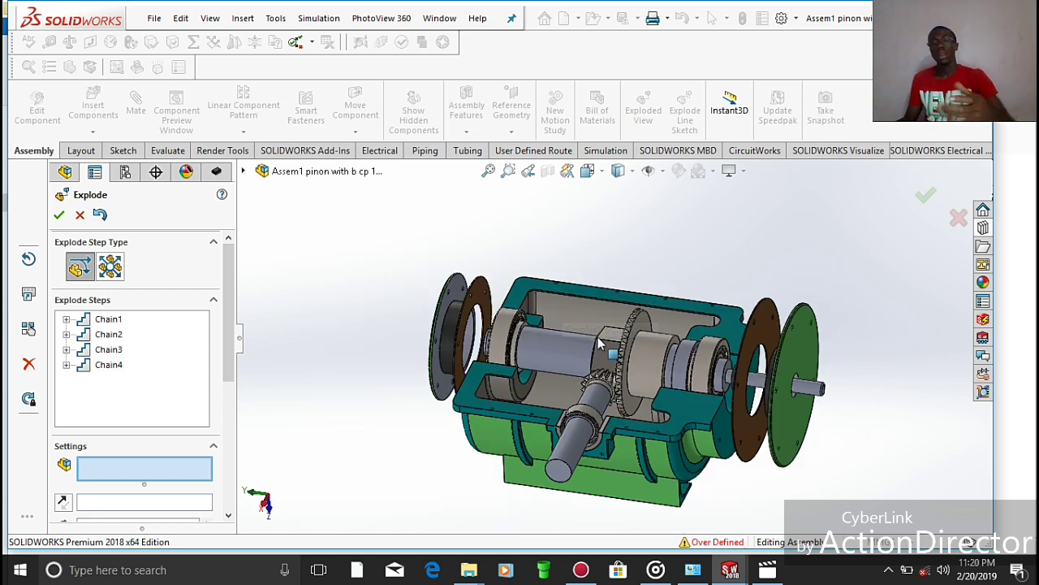
scroll(620, 357, "down", 3)
scroll(622, 362, "up", 3)
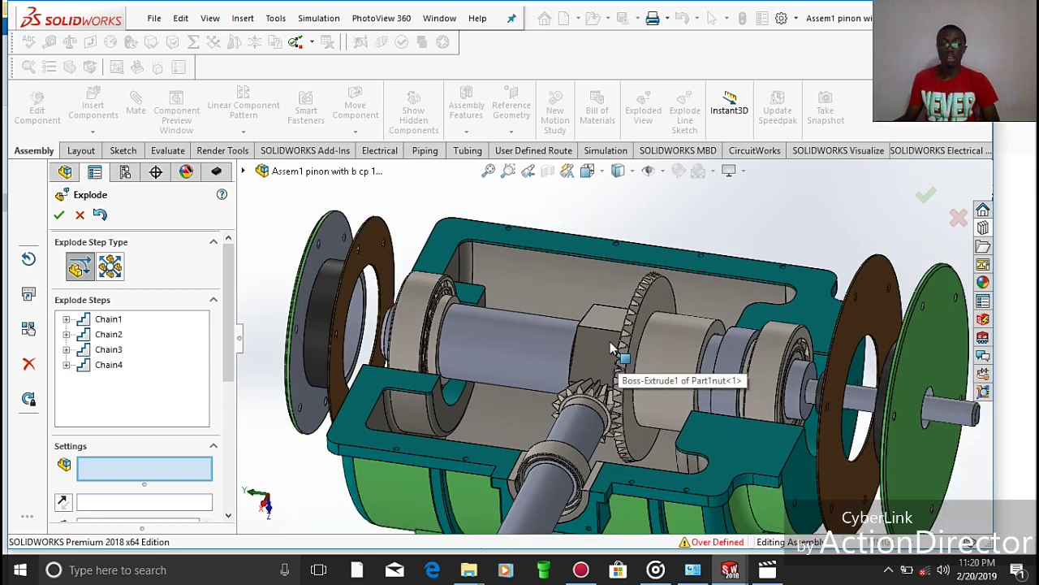
scroll(623, 359, "down", 3)
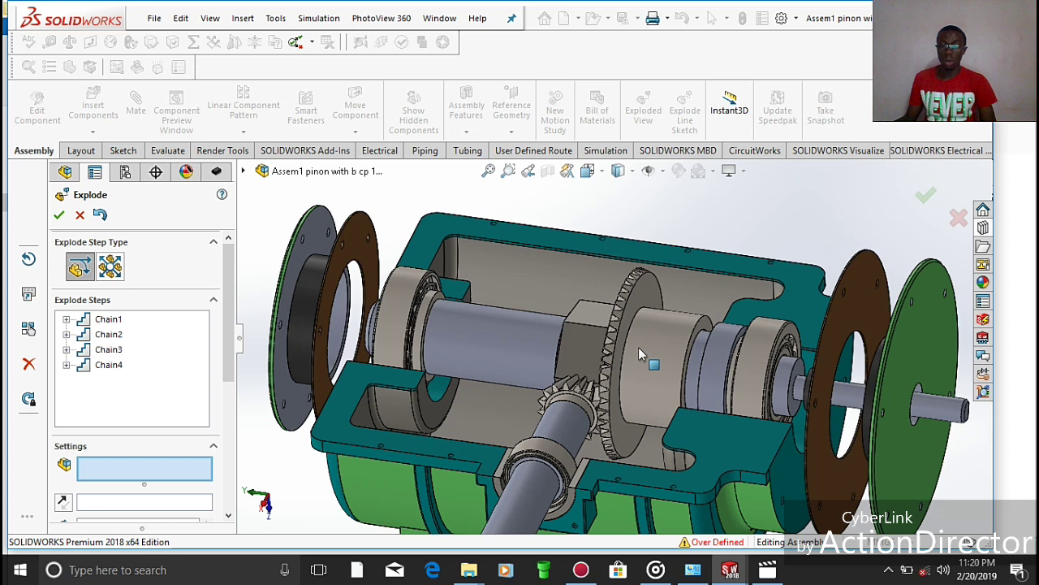
- Select the straight bevel gear and slide it along its shaft axis
left_click(615, 326)
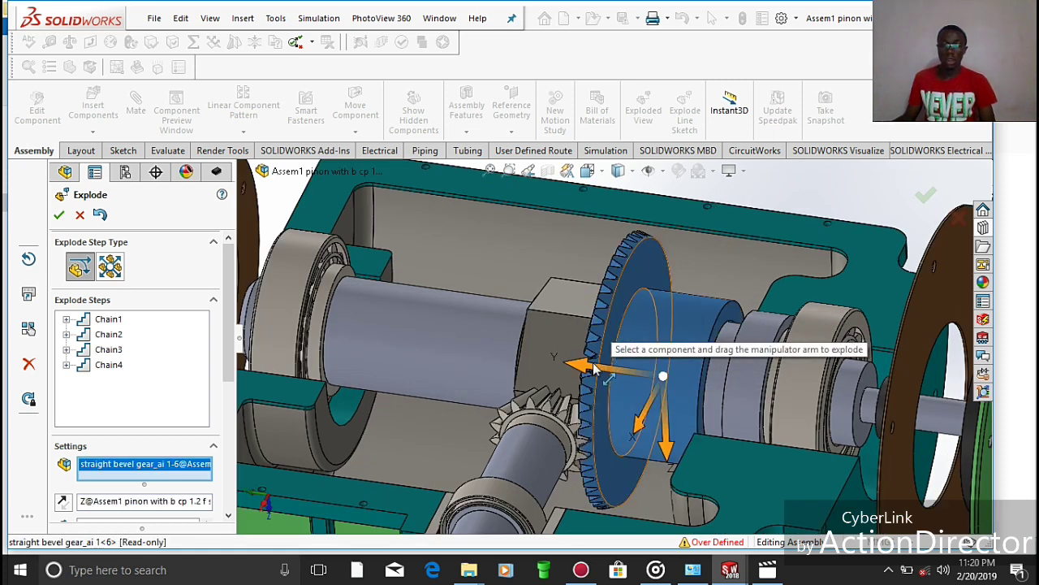
left_click_drag(582, 367, 754, 399)
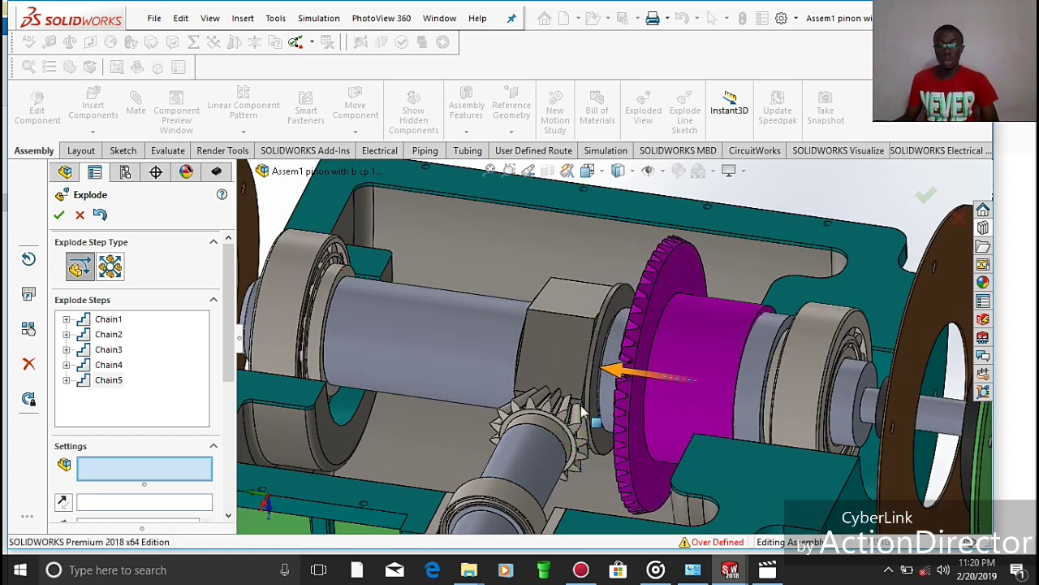
scroll(582, 414, "down", 3)
scroll(582, 414, "up", 5)
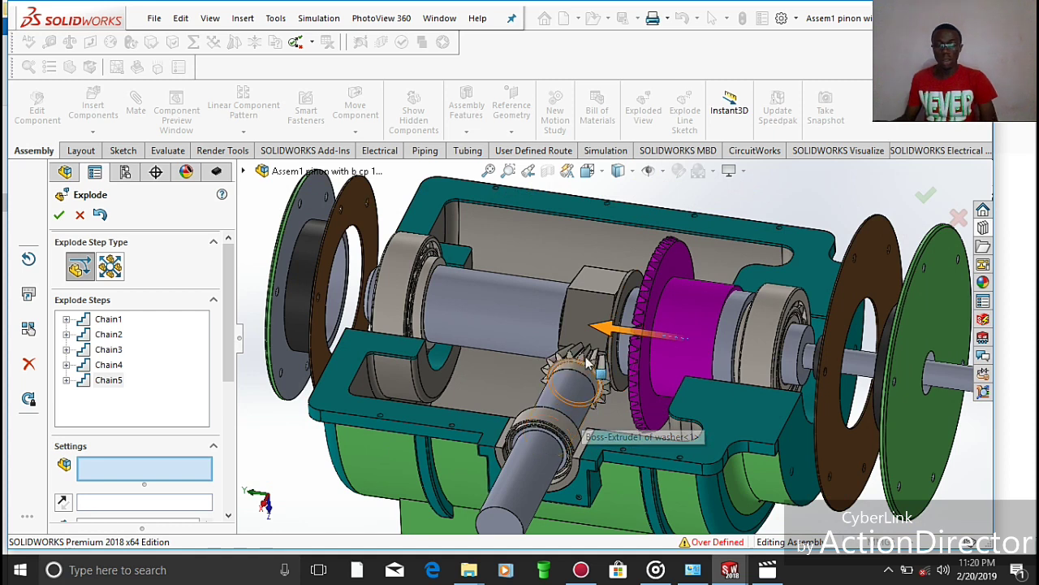
scroll(590, 363, "down", 2)
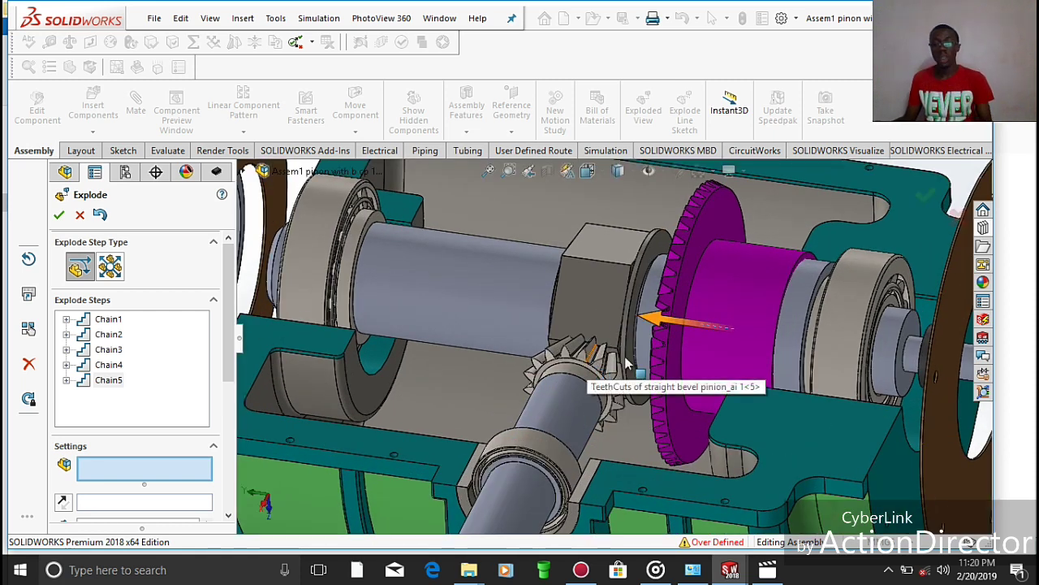
scroll(677, 362, "up", 4)
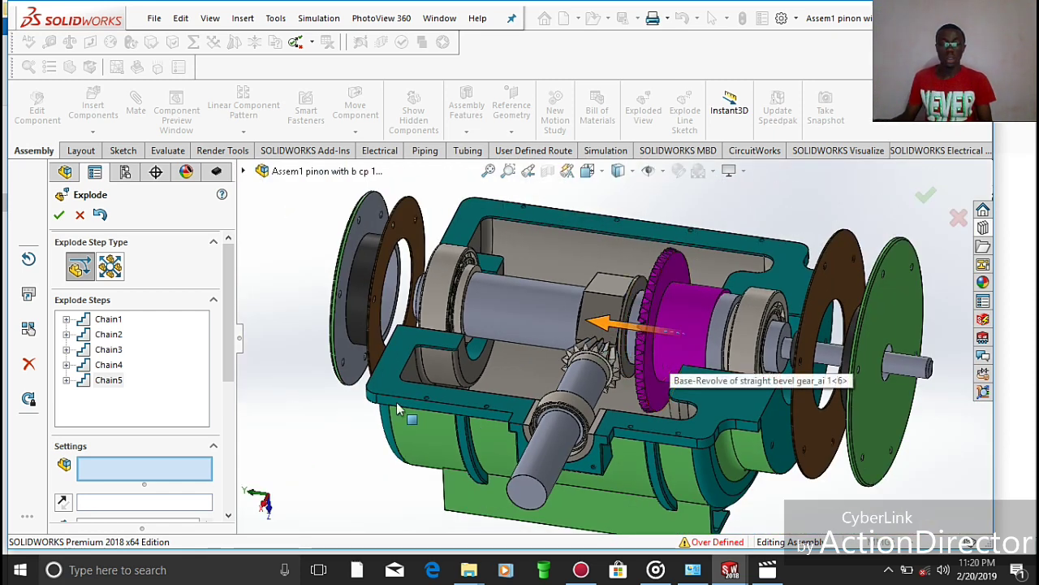
- From a new angle, slide the bevel gear along its axis again, creating Chain6
middle_click_drag(301, 418, 679, 307)
scroll(682, 312, "down", 5)
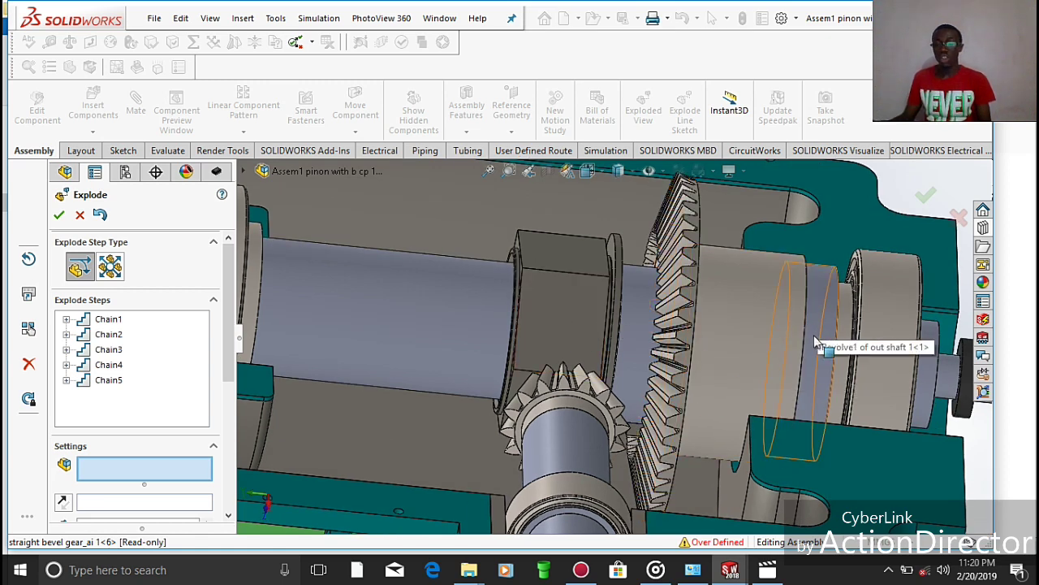
scroll(716, 334, "up", 5)
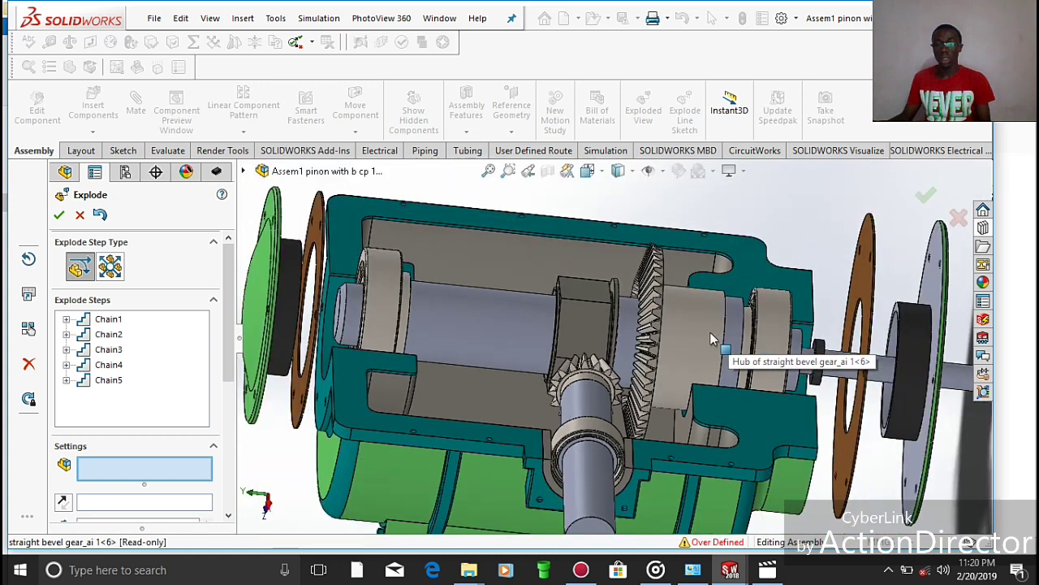
left_click(702, 325)
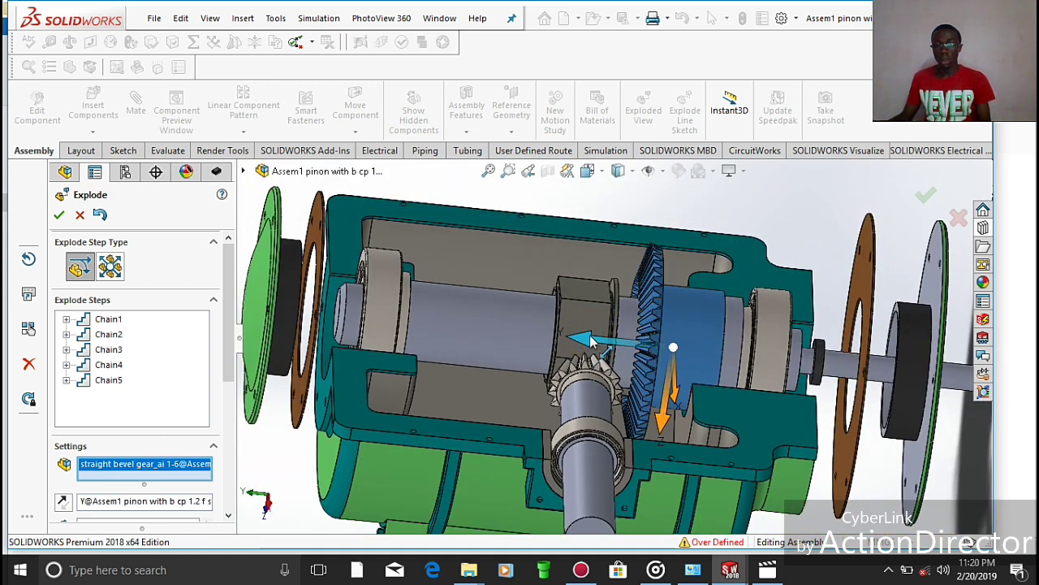
left_click_drag(593, 345, 674, 353)
scroll(654, 403, "up", 3)
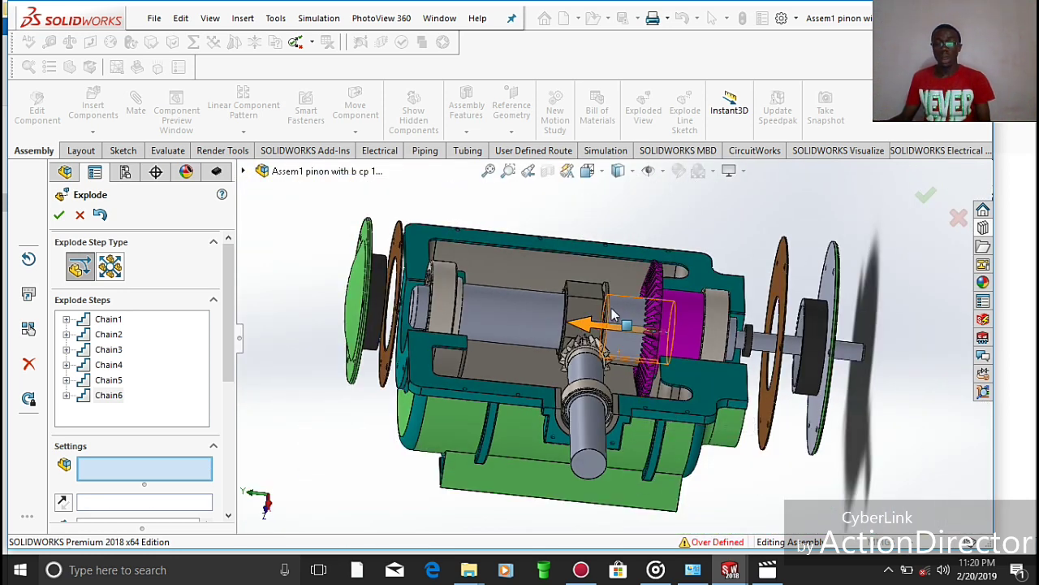
scroll(615, 315, "down", 2)
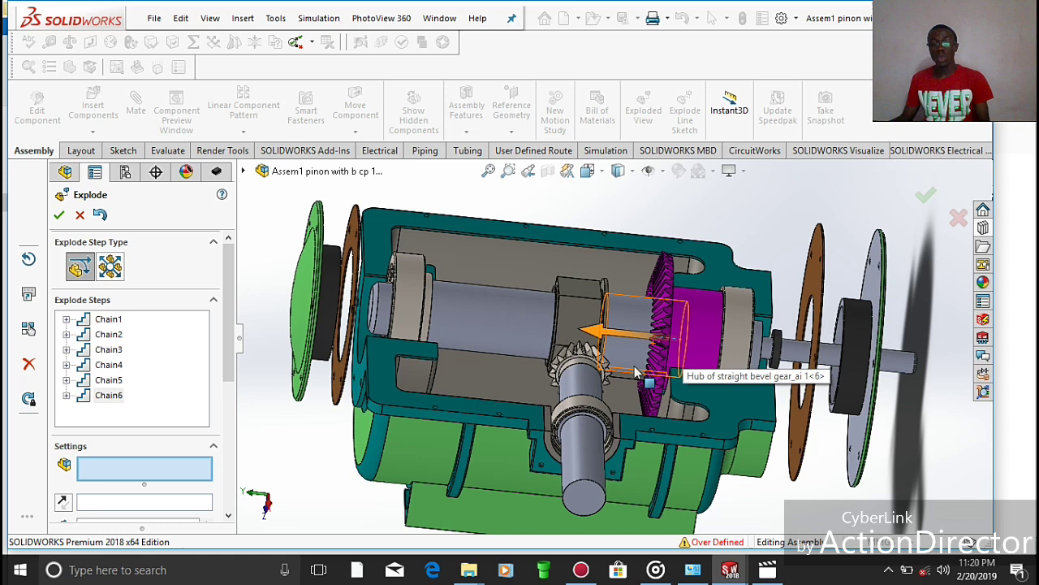
scroll(636, 371, "down", 5)
- Add an explode step dropping the key down out of its slot
left_click(596, 371)
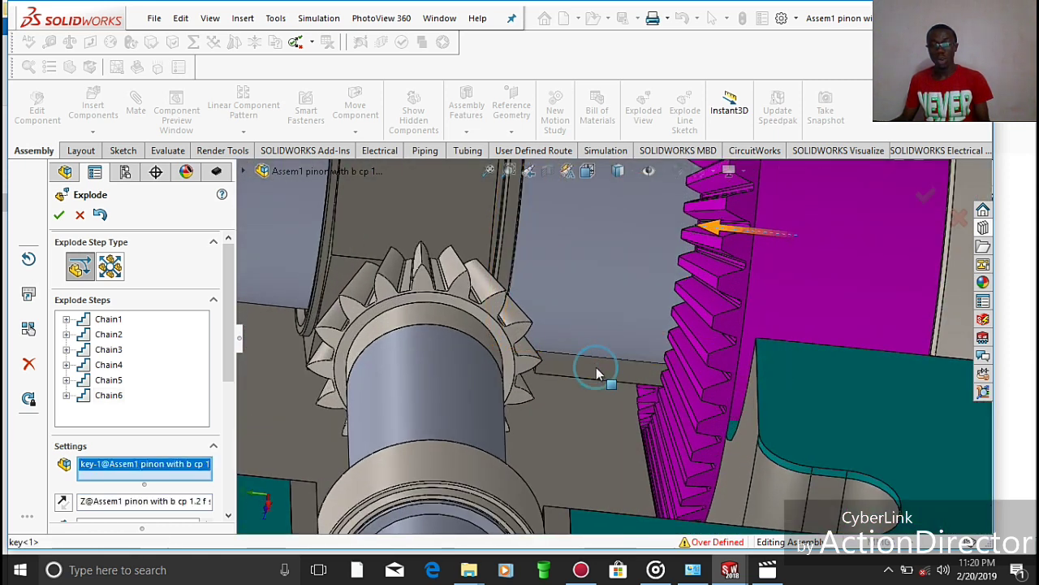
left_click_drag(630, 404, 615, 452)
scroll(614, 453, "up", 4)
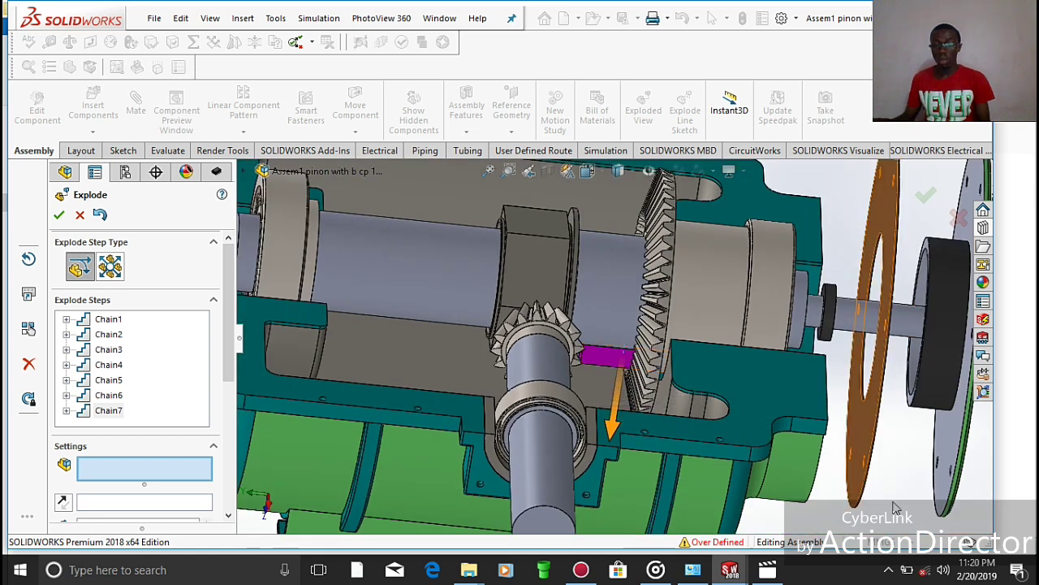
- Slide the nut, then the washer along Y, along the shaft
middle_click_drag(895, 508, 568, 292)
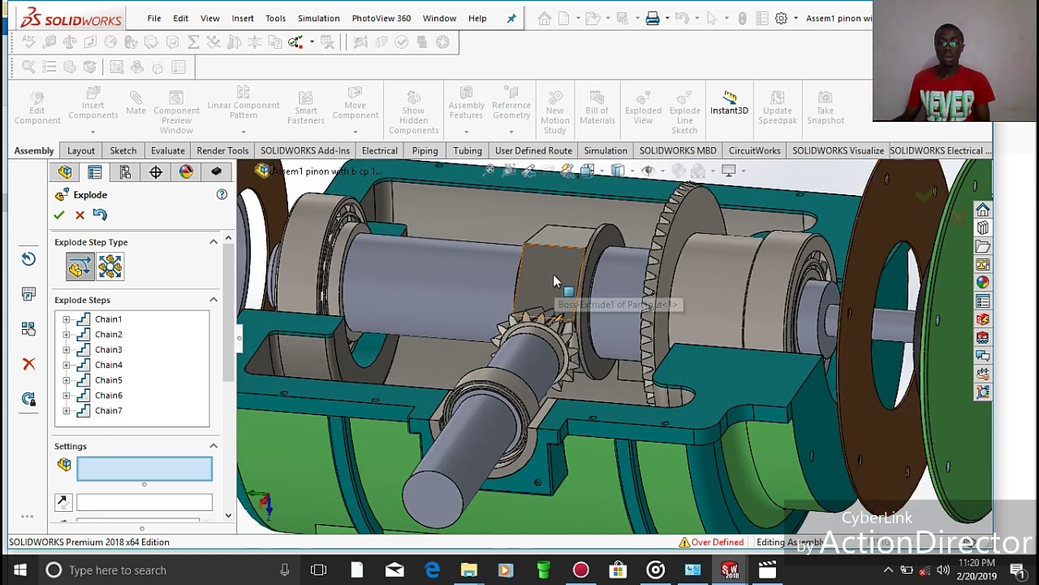
scroll(553, 274, "up", 4)
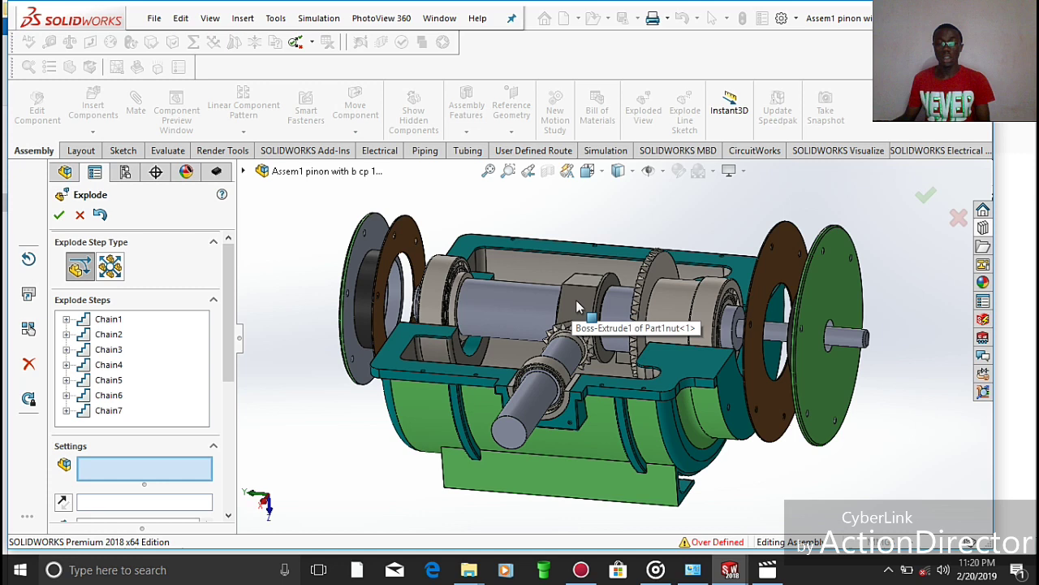
left_click(578, 307)
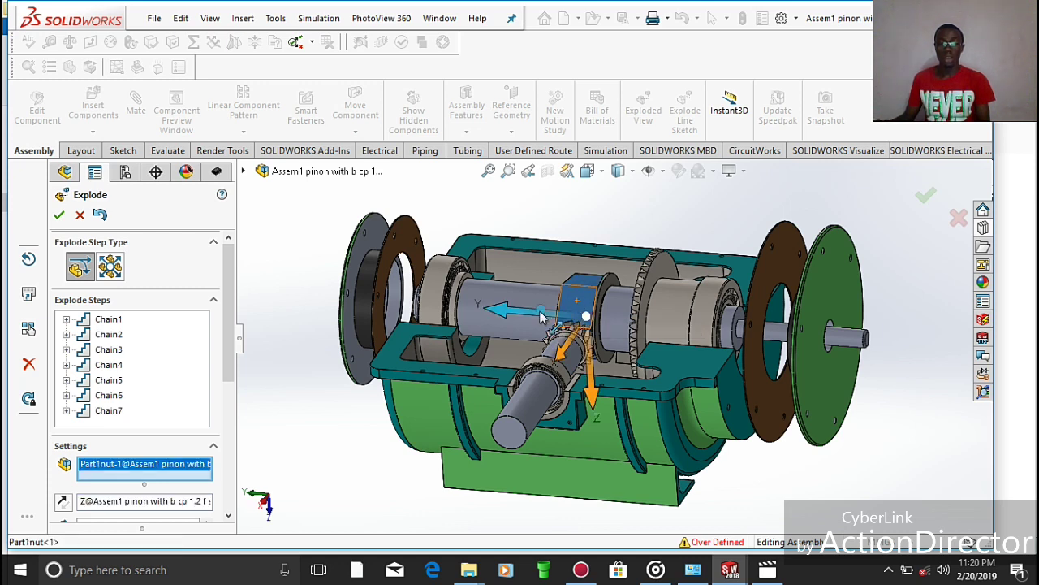
mouse_move(543, 317)
left_mouse_down()
mouse_move(511, 317)
mouse_move(536, 317)
mouse_move(527, 317)
left_mouse_up()
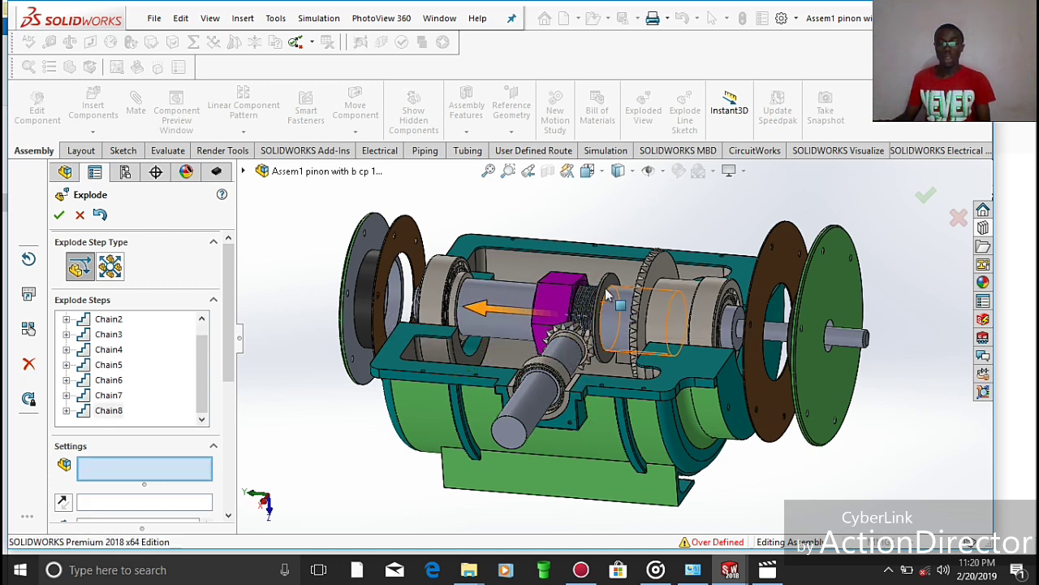
left_click(608, 297)
left_click(524, 311)
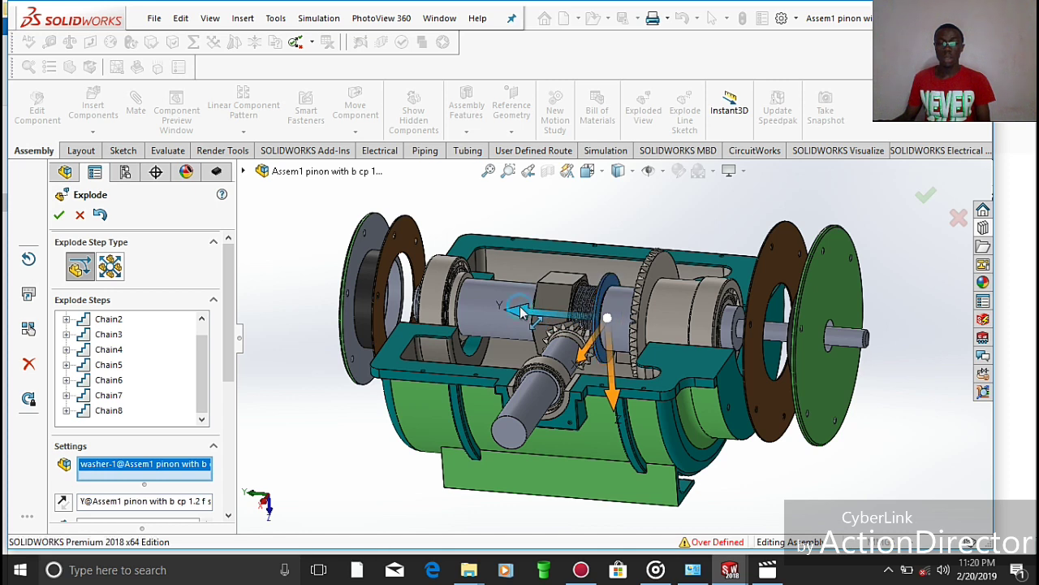
left_click_drag(520, 311, 545, 313)
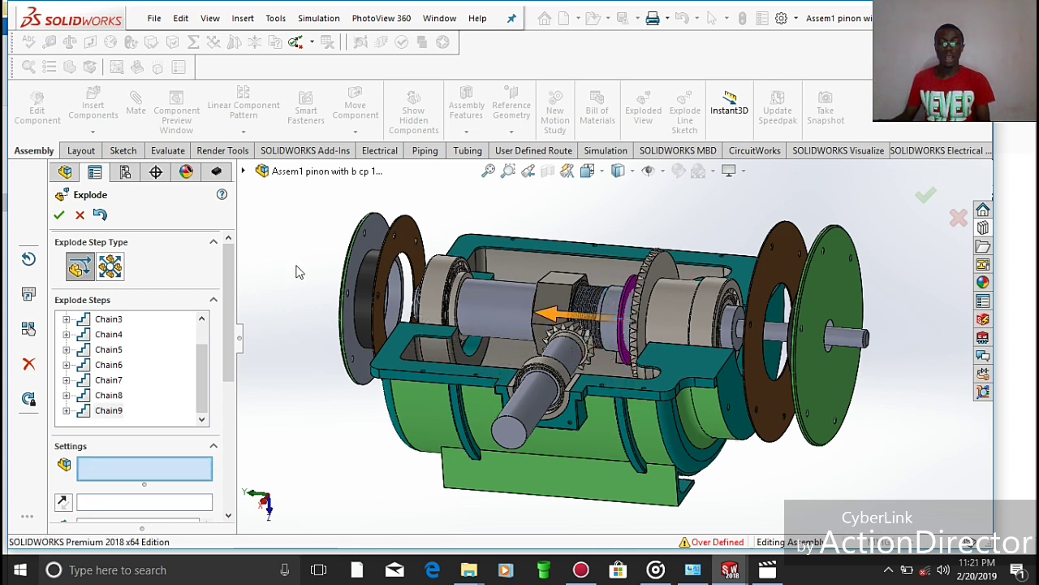
- Slide the straight bevel gear further along its axis
middle_click_drag(296, 272, 618, 288)
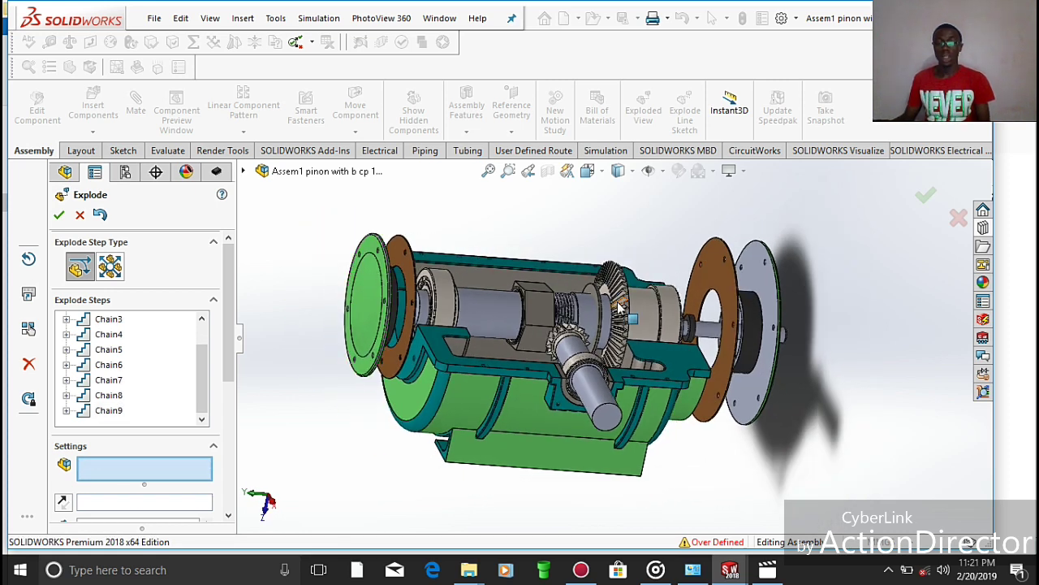
scroll(619, 307, "down", 5)
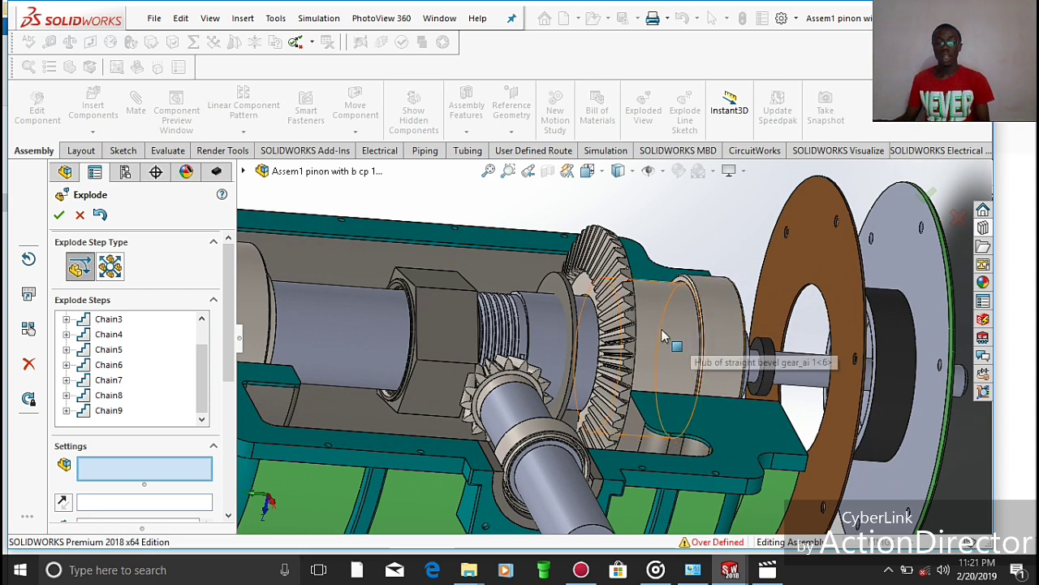
left_click(664, 336)
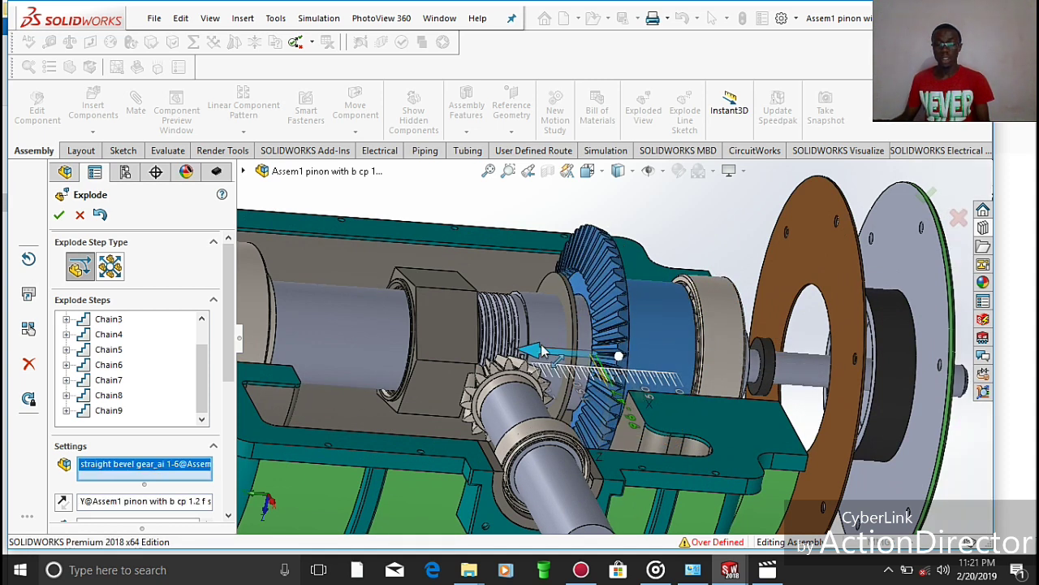
left_click_drag(543, 351, 510, 351)
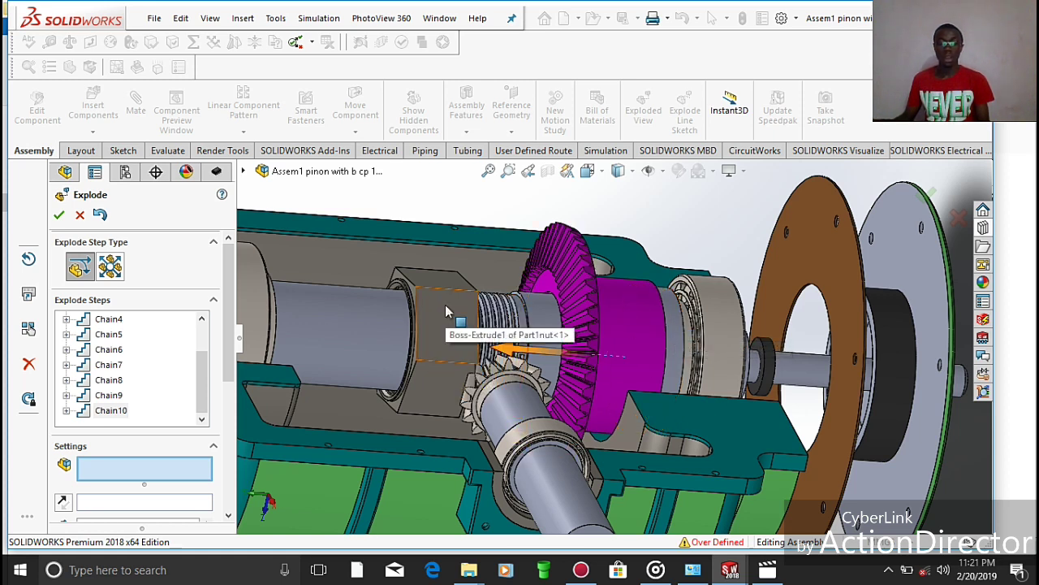
scroll(448, 315, "up", 5)
scroll(612, 351, "down", 10)
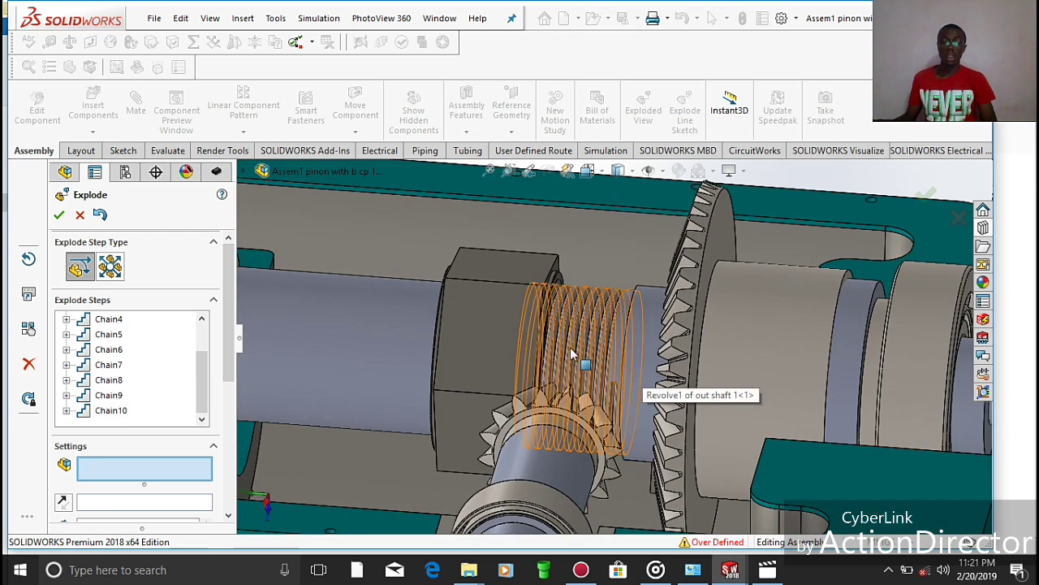
scroll(576, 348, "up", 4)
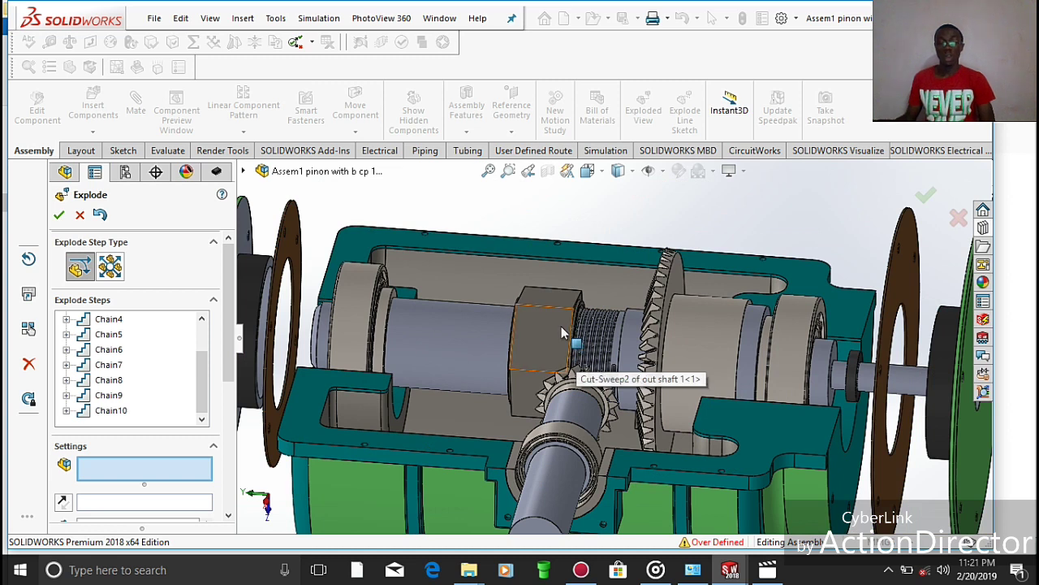
scroll(561, 326, "down", 3)
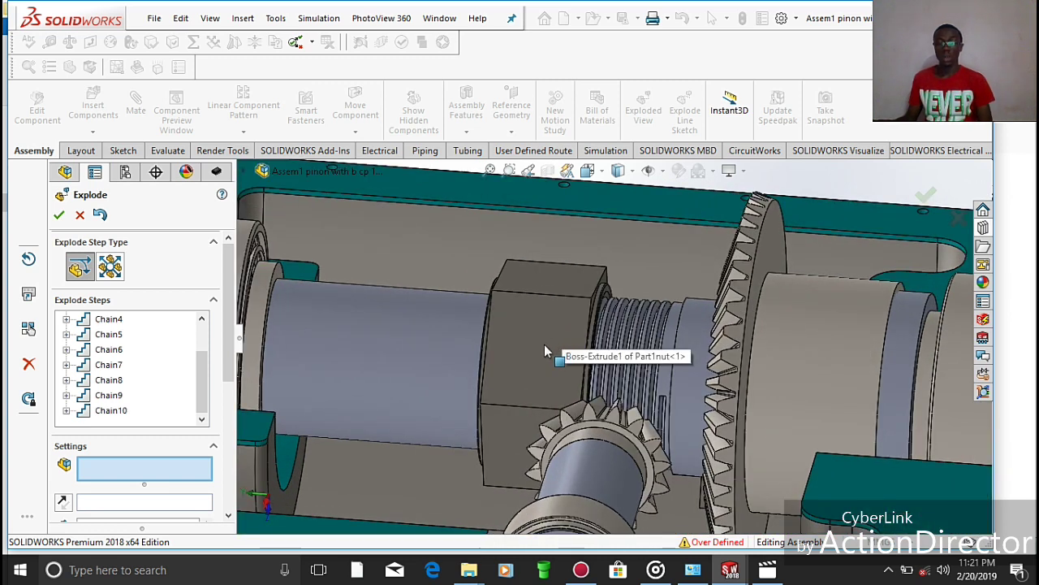
scroll(544, 345, "up", 5)
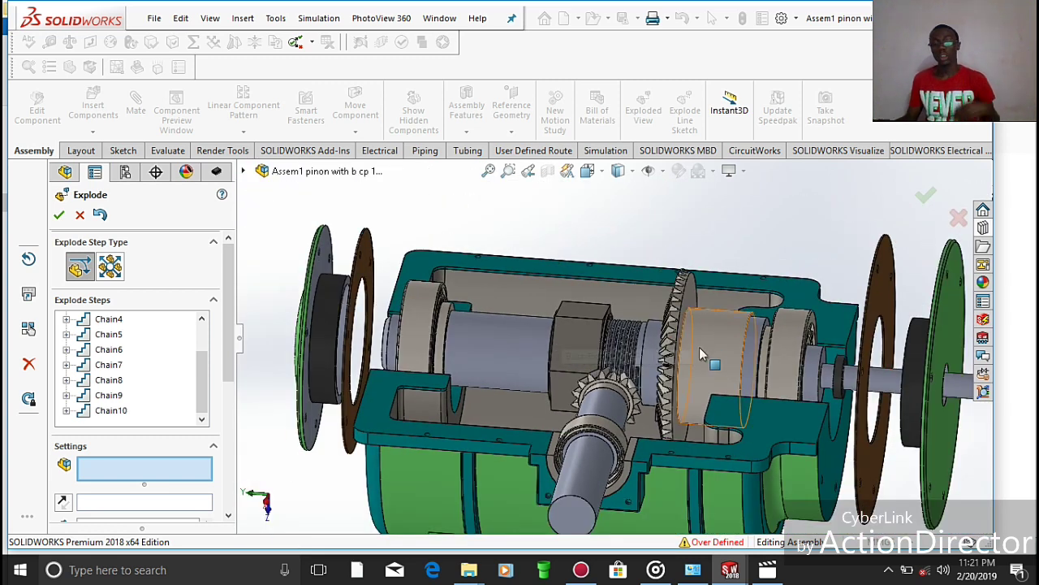
- Nudge the bevel gear slightly more along its axis, reaching Chain11
left_click(698, 349)
left_click_drag(649, 367, 635, 373)
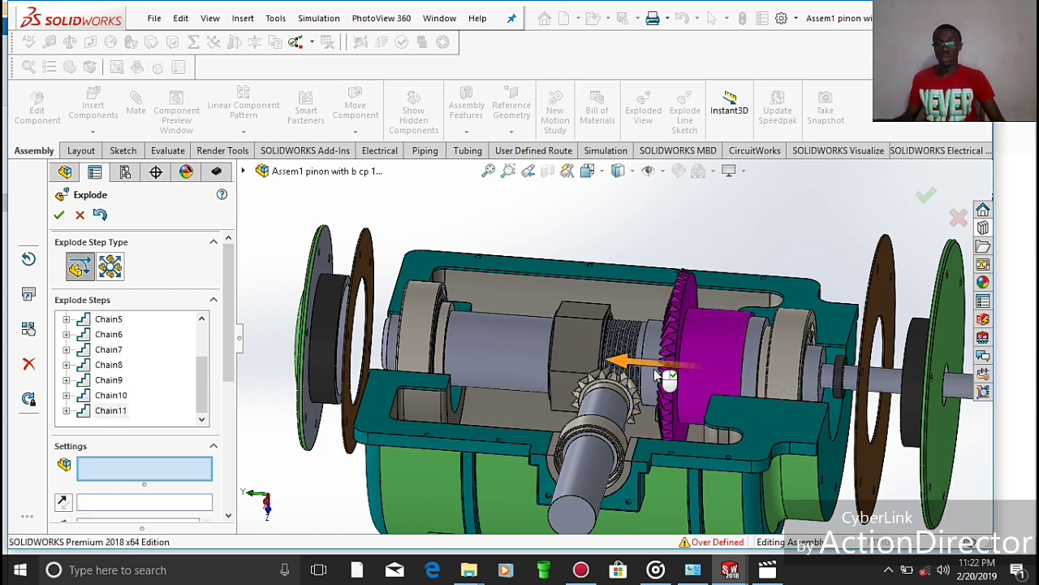
scroll(824, 463, "up", 3)
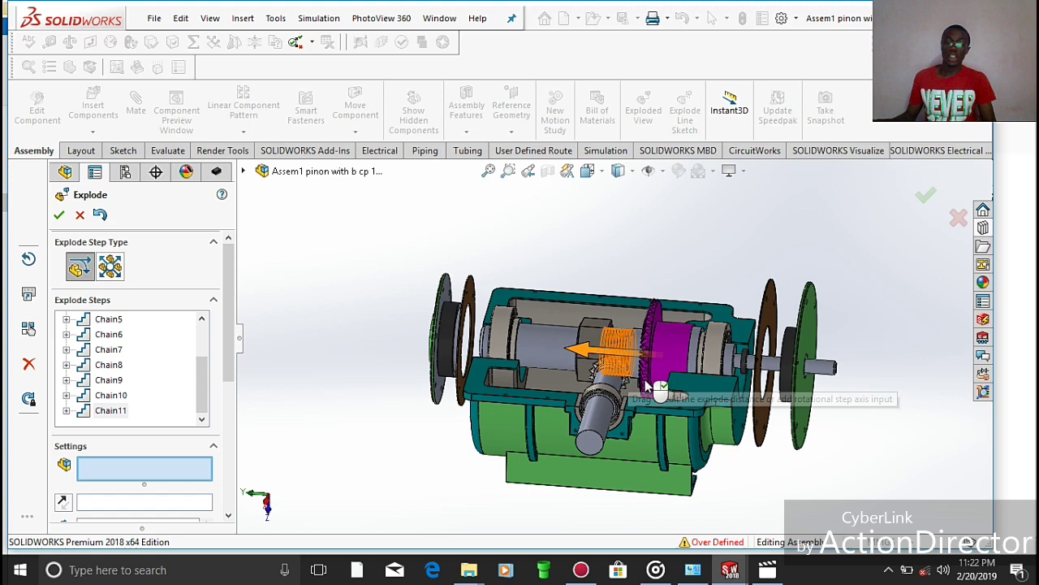
middle_click_drag(825, 463, 725, 459)
- Slide the input-shaft bearing outward as explode step Chain12
scroll(571, 392, "down", 5)
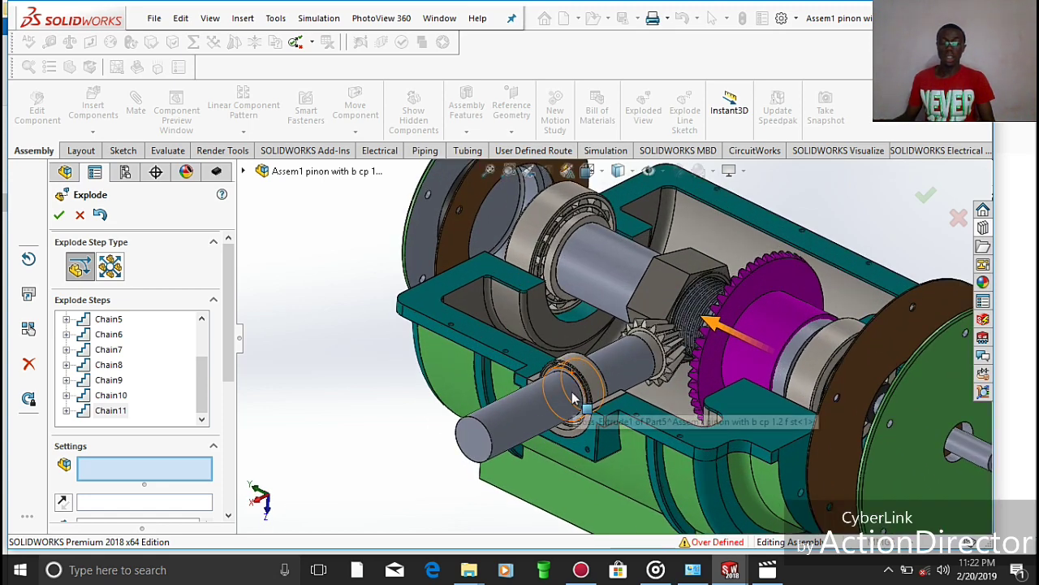
left_click(578, 396)
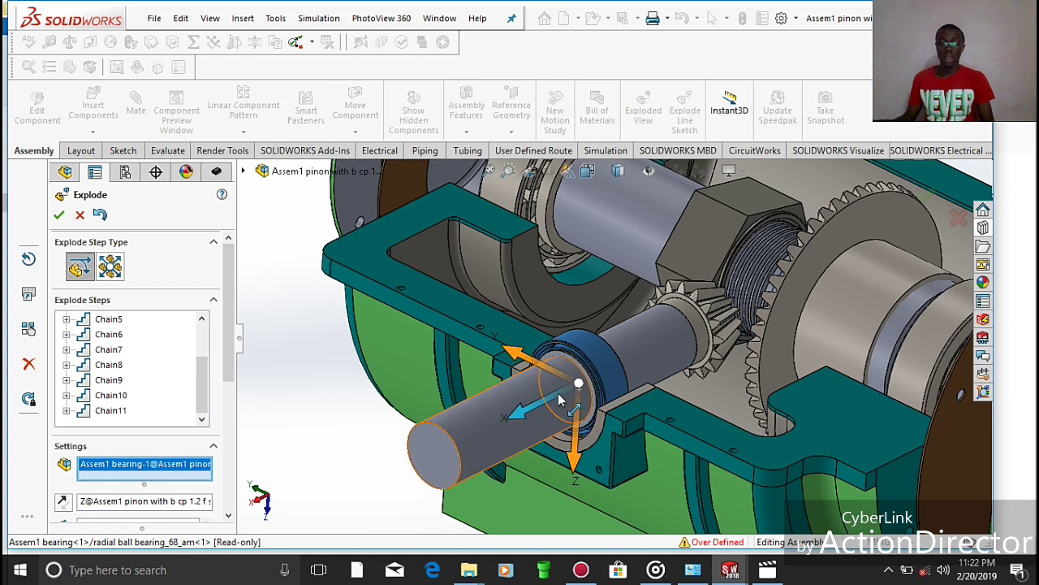
left_click_drag(526, 406, 390, 480)
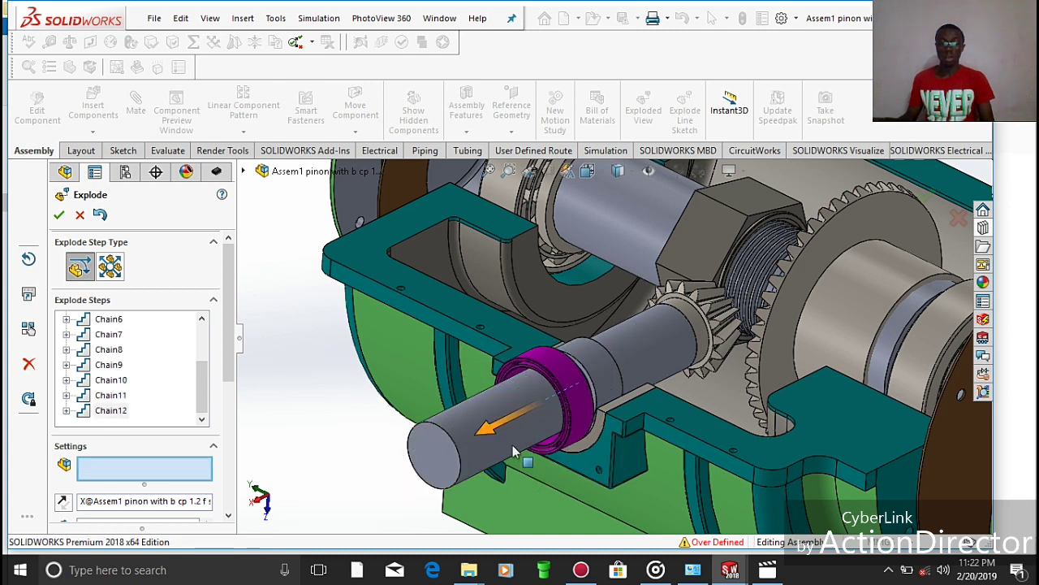
scroll(512, 445, "up", 5)
- Orbit and zoom to inspect the exploded parts from a near-isometric view
middle_click_drag(457, 361, 527, 364)
middle_click_drag(847, 471, 613, 329)
scroll(610, 337, "up", 3)
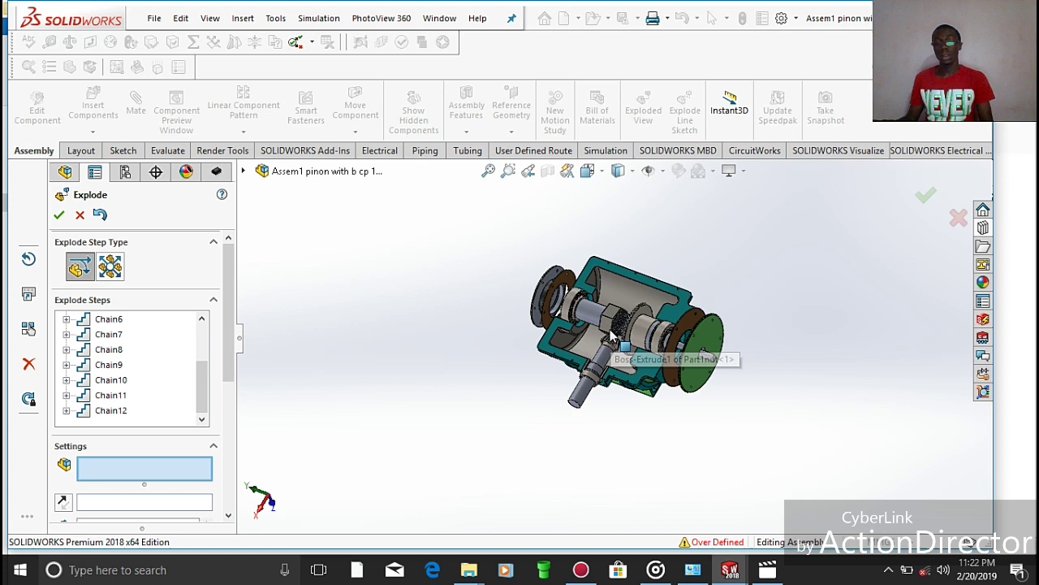
scroll(601, 329, "down", 5)
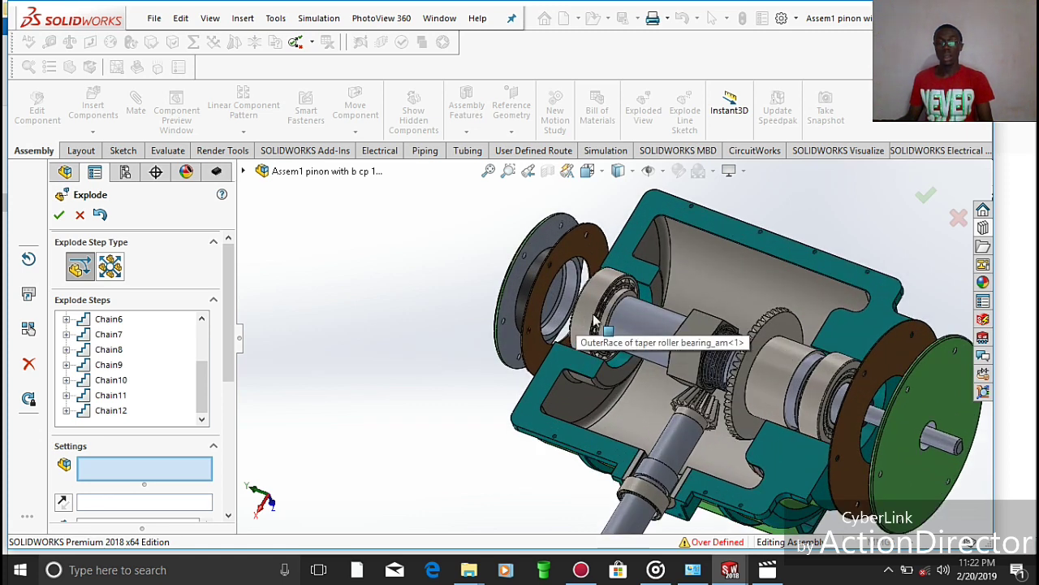
scroll(601, 325, "down", 6)
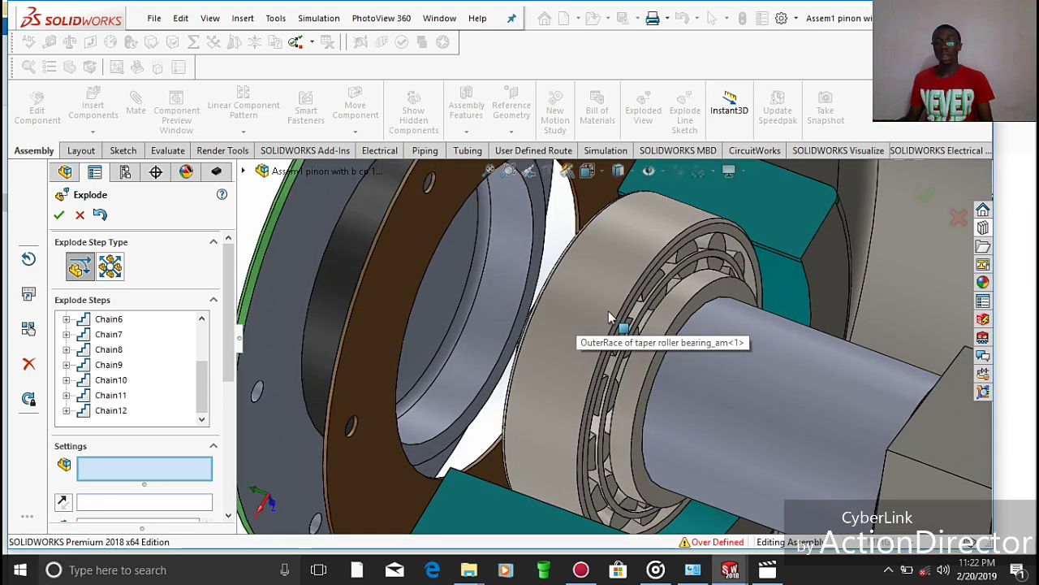
scroll(633, 328, "up", 8)
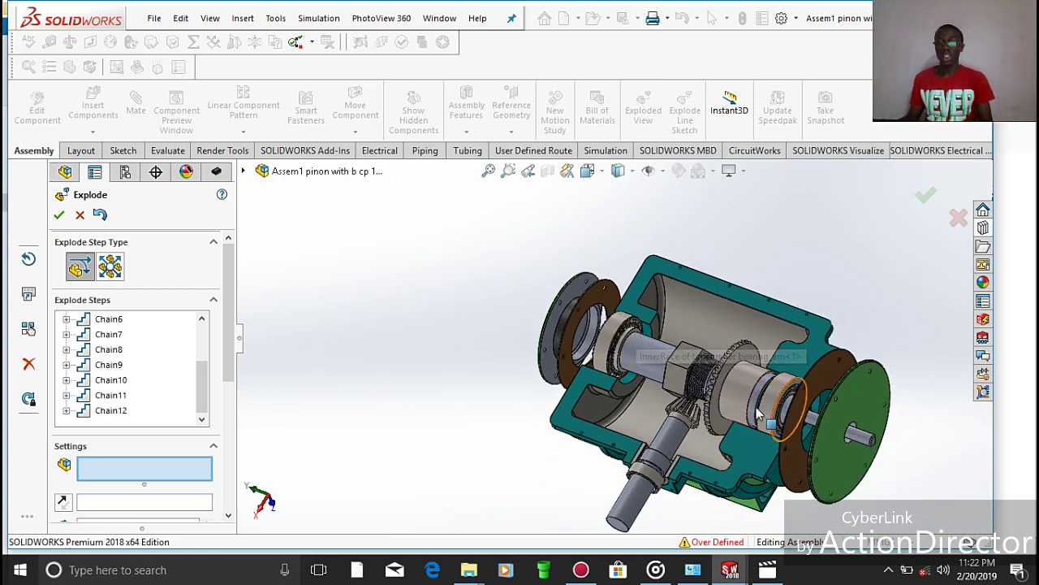
scroll(654, 482, "down", 3)
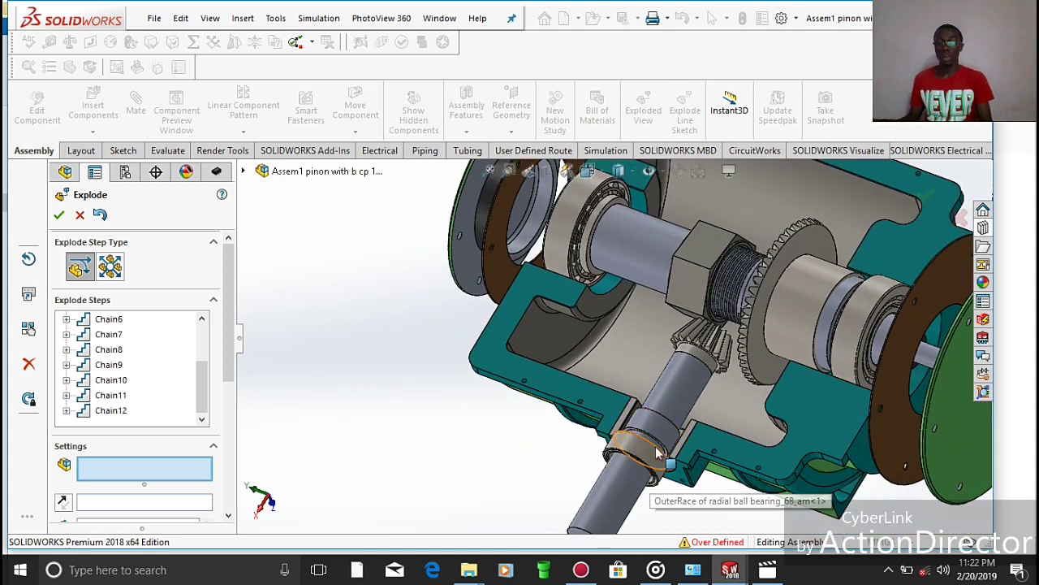
scroll(658, 454, "down", 2)
scroll(658, 455, "up", 8)
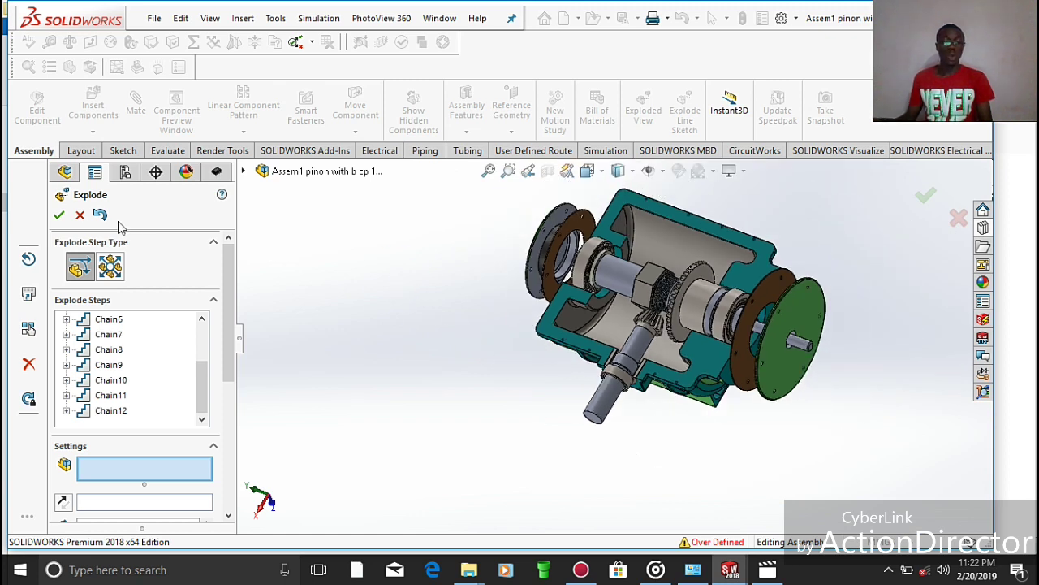
- Confirm the explode steps and turn the gearbox to reach the bevel gears
left_click(59, 214)
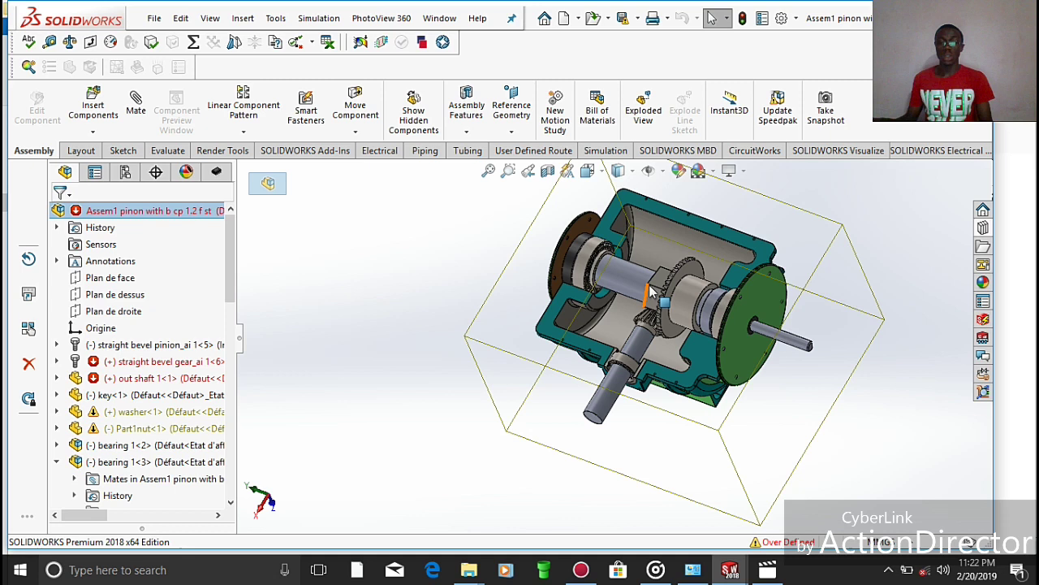
scroll(452, 248, "down", 2)
middle_click_drag(453, 260, 715, 349)
scroll(752, 362, "down", 4)
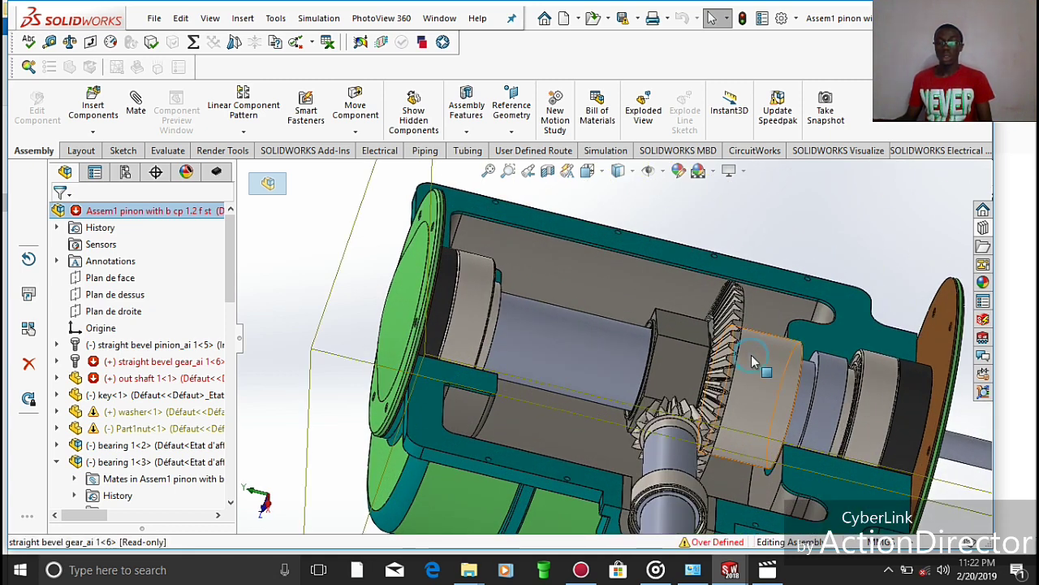
- Open the large straight bevel gear's toolbox settings: 3.5 diametral pitch, 49 teeth
left_click(751, 354)
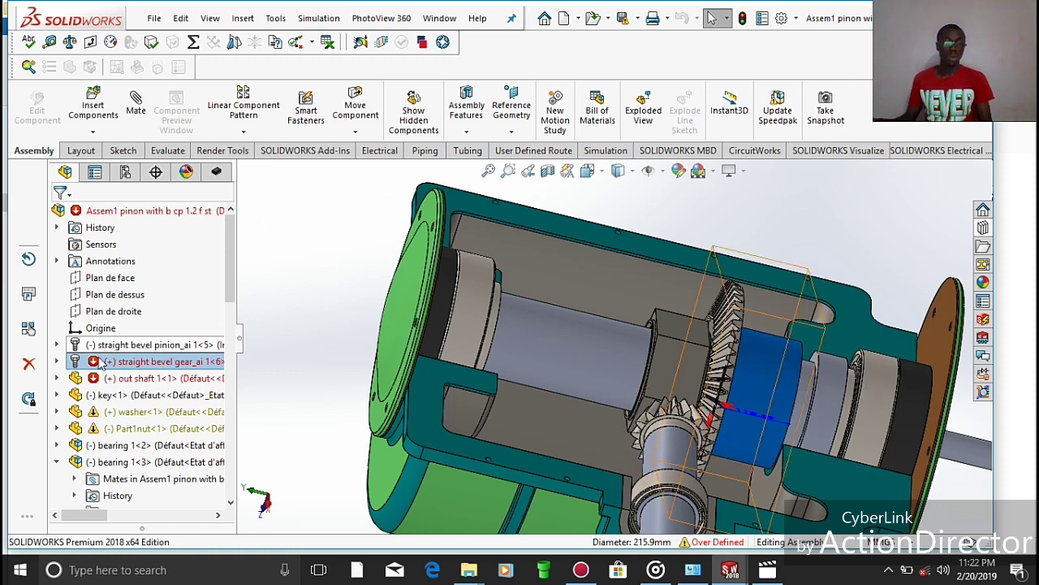
right_click(91, 363)
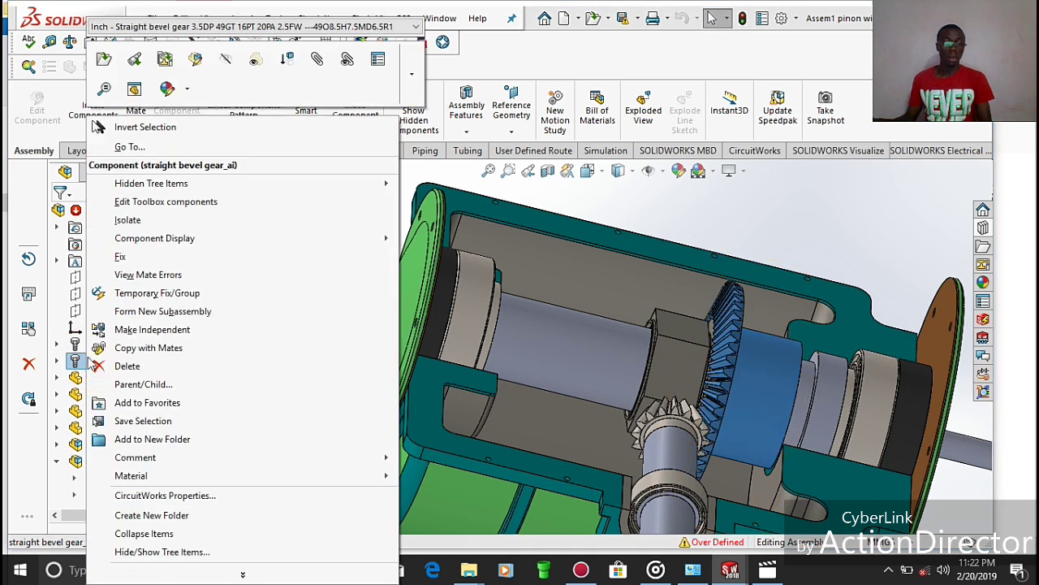
left_click(167, 203)
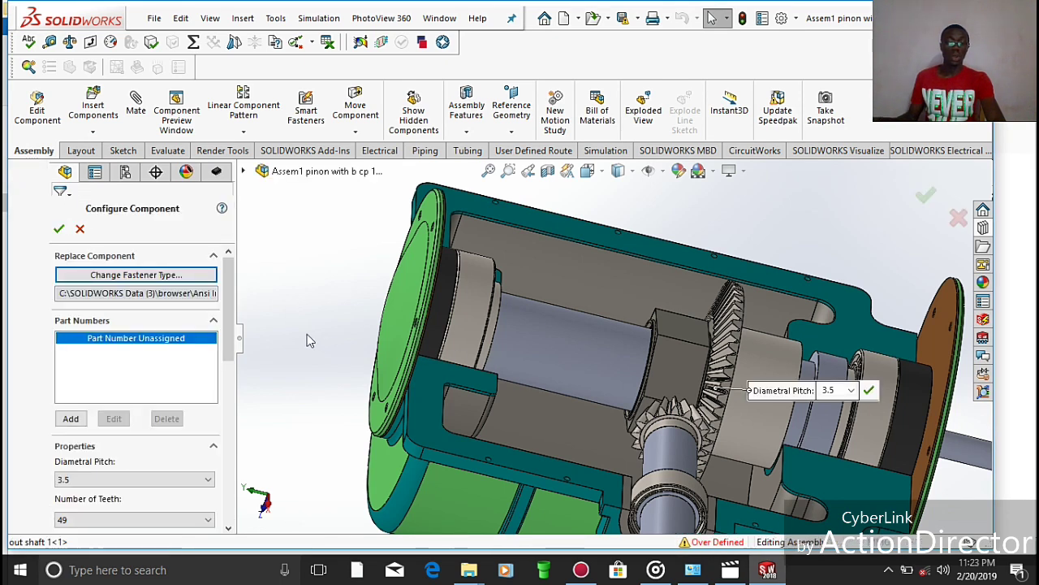
- Review the straight bevel gear's Configure Component properties and orbit the gearbox to check it
left_click_drag(227, 310, 230, 367)
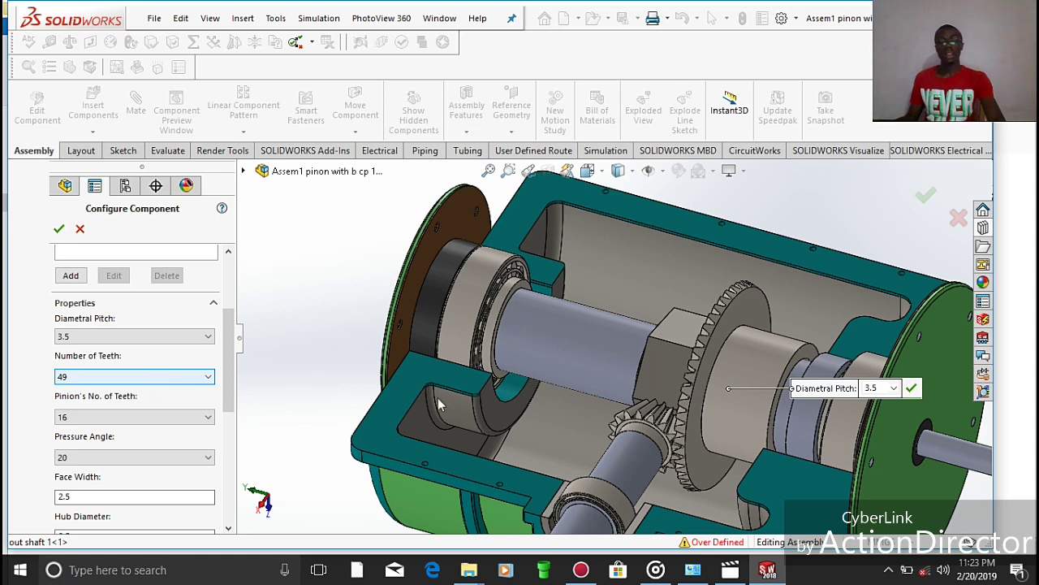
scroll(515, 404, "up", 5)
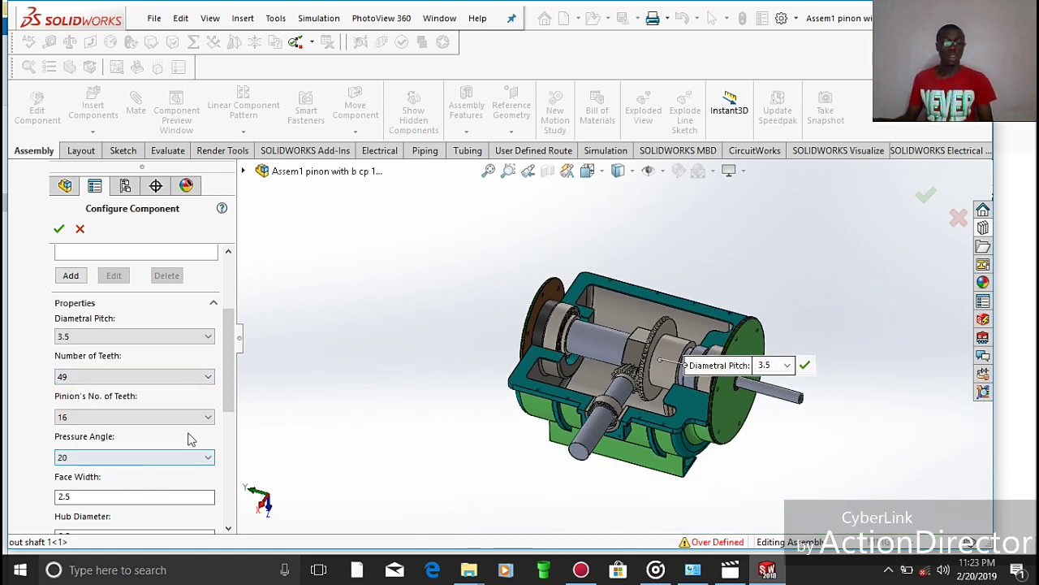
left_click_drag(230, 366, 251, 475)
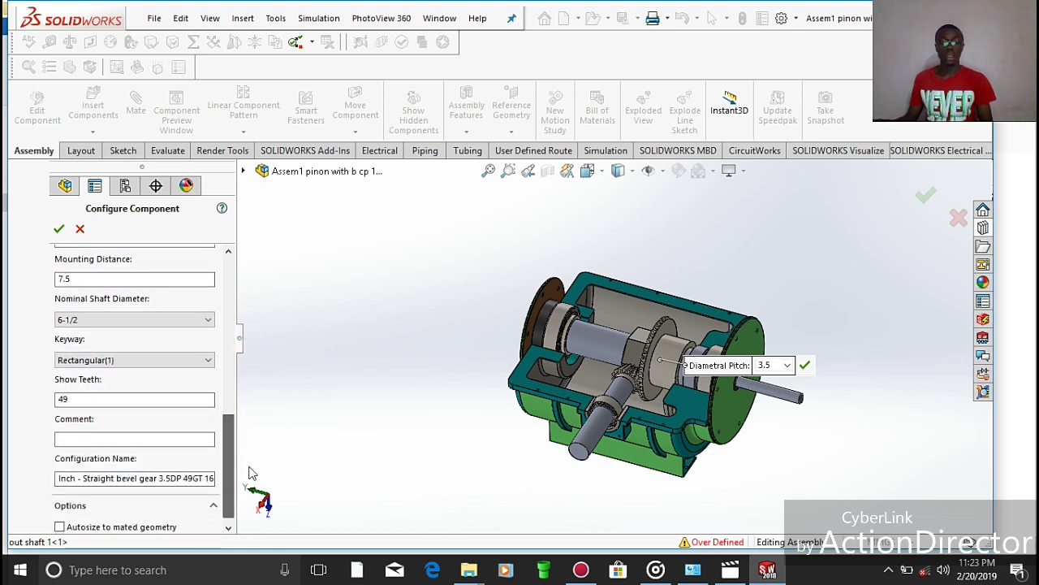
middle_click_drag(520, 460, 678, 436)
middle_click_drag(764, 486, 569, 425)
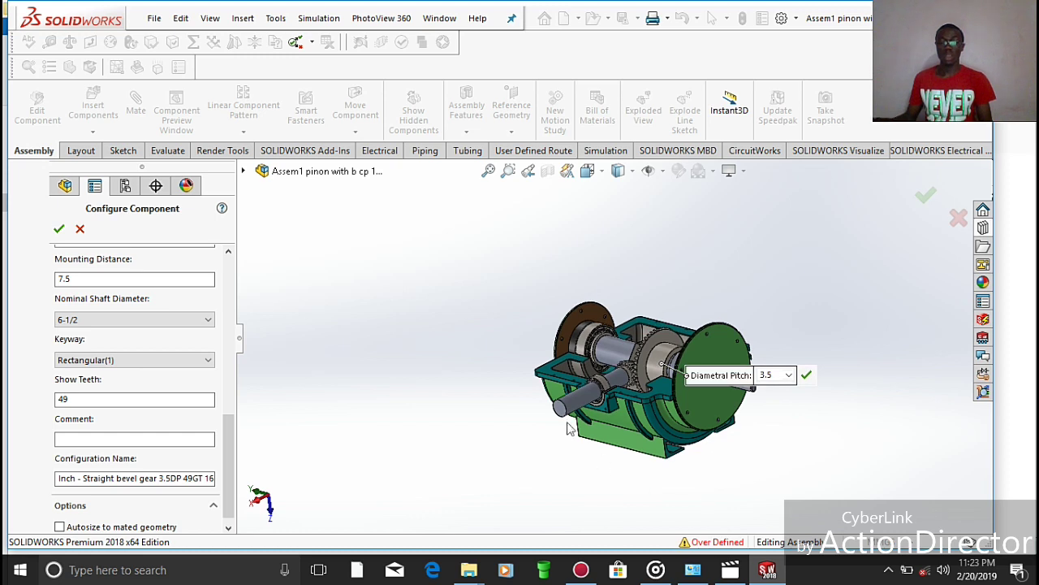
scroll(568, 414, "down", 3)
middle_click_drag(471, 399, 478, 382)
scroll(482, 365, "up", 5)
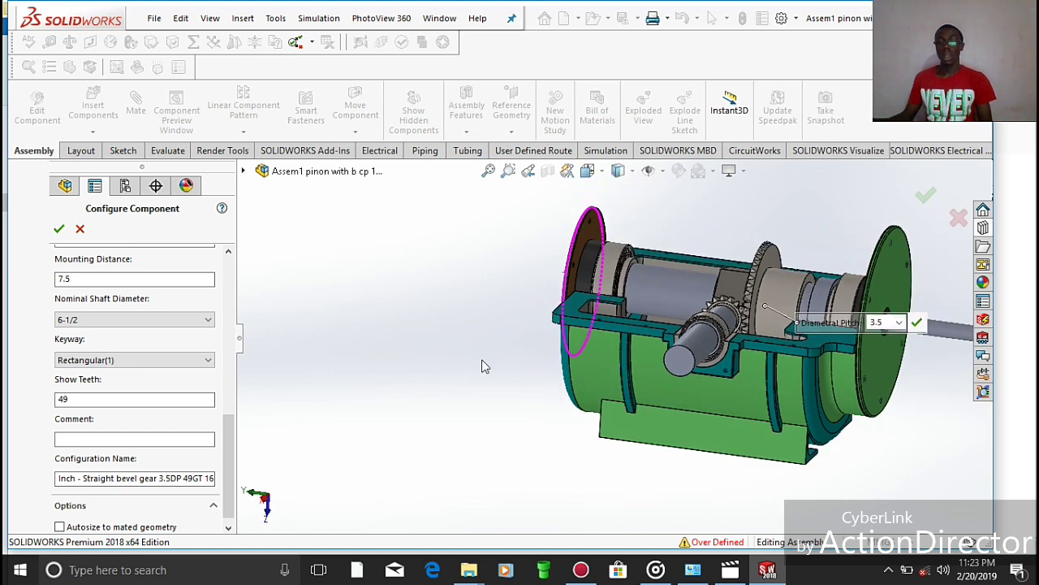
scroll(608, 440, "down", 6)
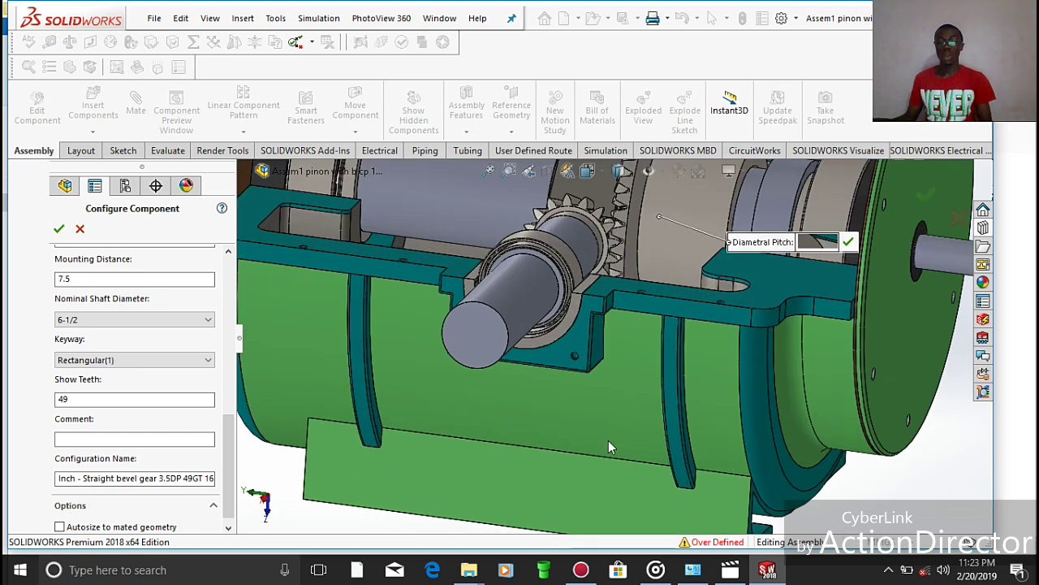
scroll(608, 440, "up", 4)
- Confirm the bevel gear settings with 0.75 diametral pitch so the gearbox rebuilds
middle_click_drag(778, 382, 771, 446)
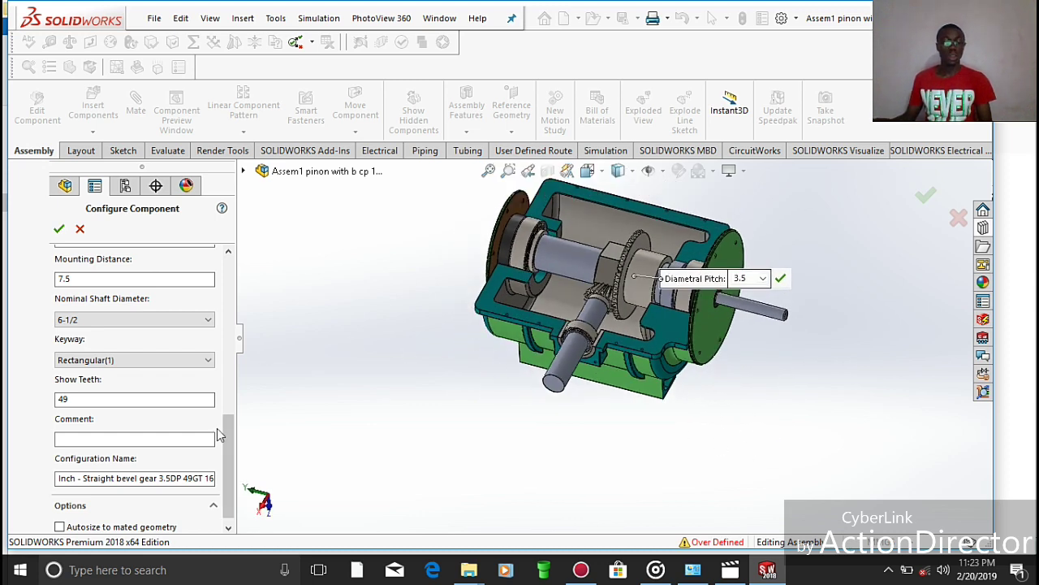
scroll(217, 436, "up", 2)
scroll(122, 432, "down", 3)
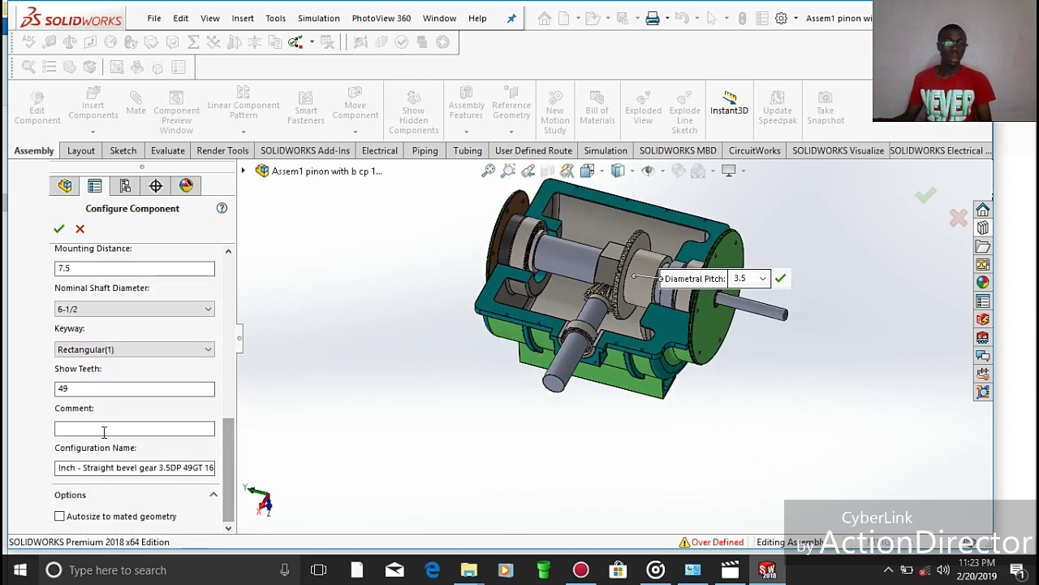
scroll(224, 447, "up", 1)
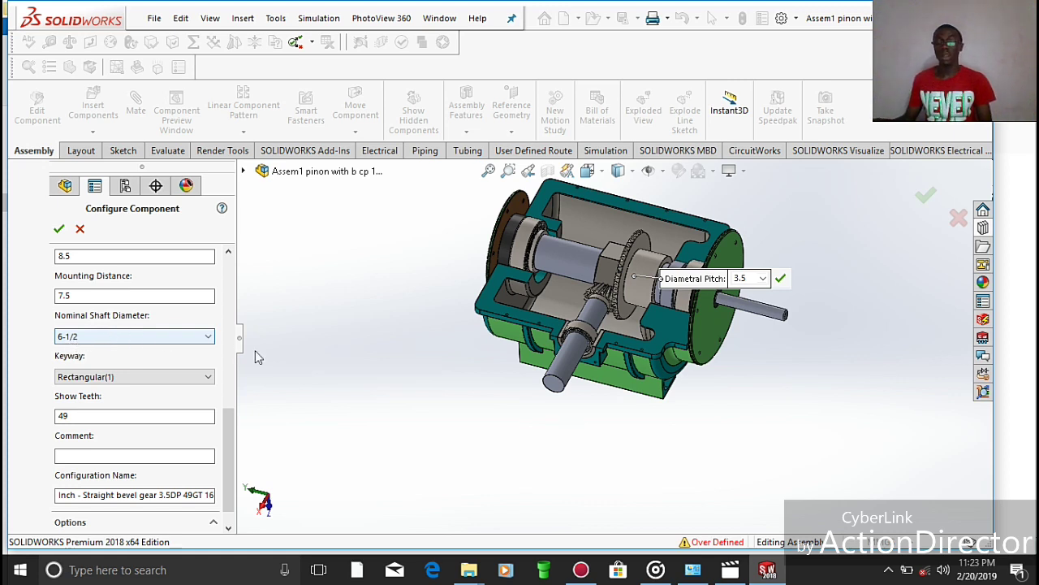
left_click(59, 230)
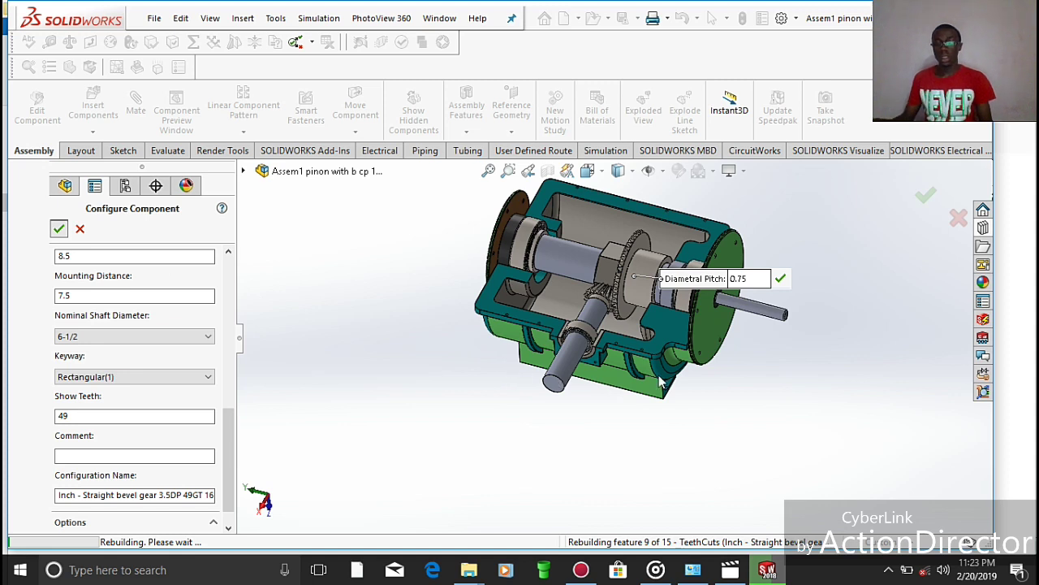
mouse_move(773, 574)
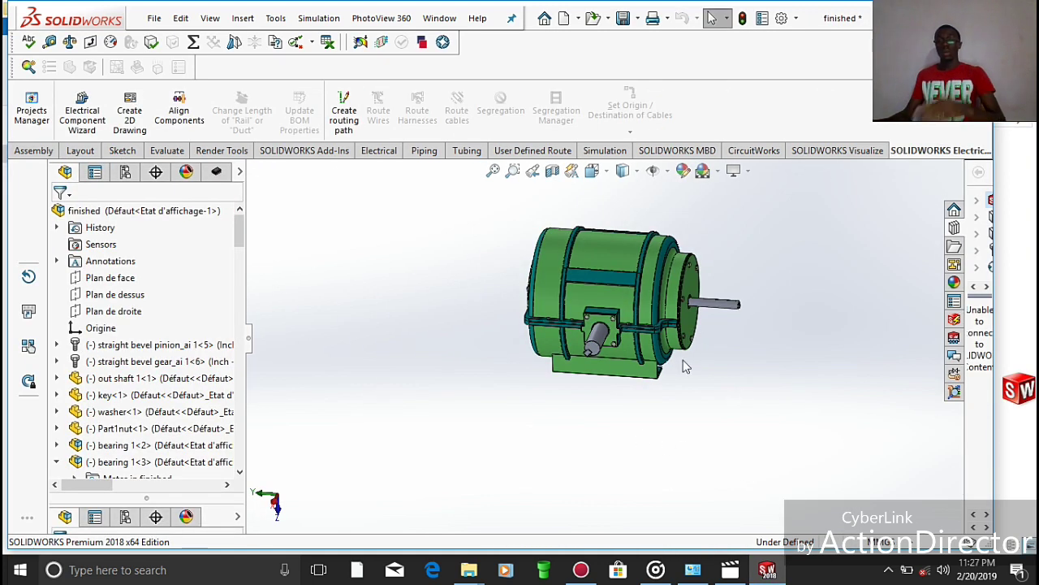
- Display sump 1c as wireframe to expose the motor's gears, then create Motion Study 3
scroll(625, 301, "down", 3)
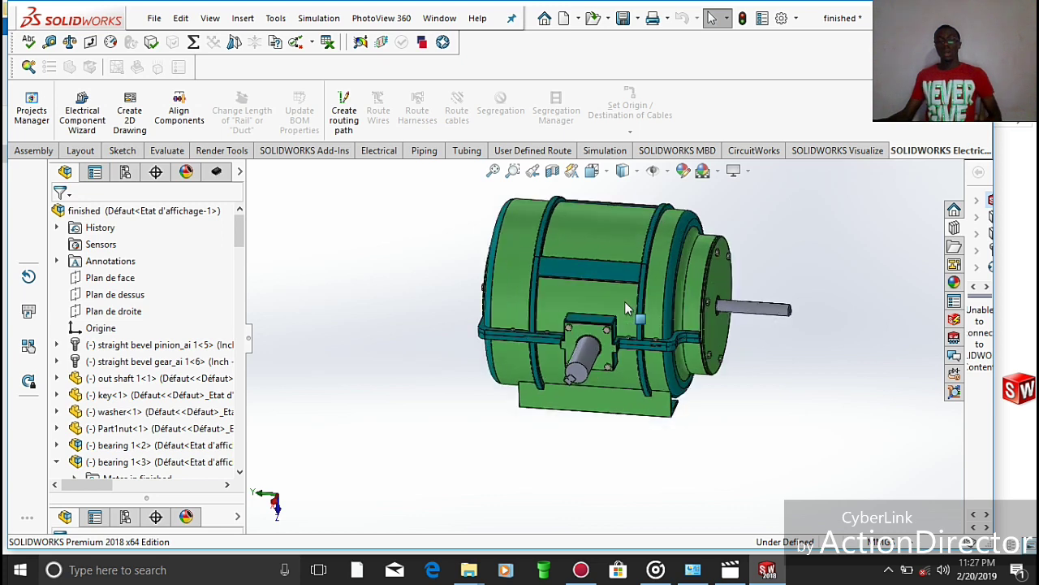
scroll(609, 309, "up", 3)
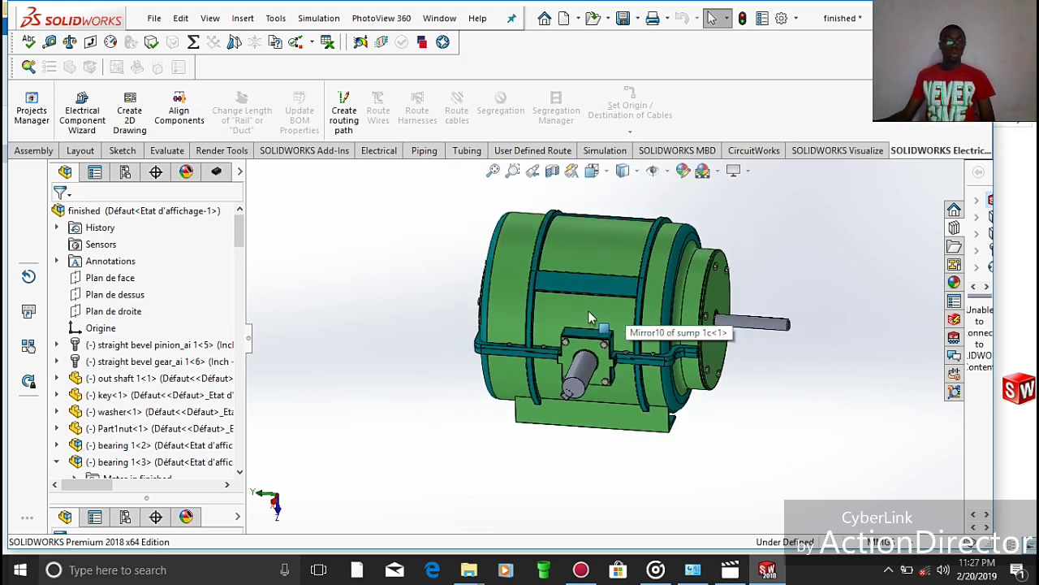
left_click(590, 315)
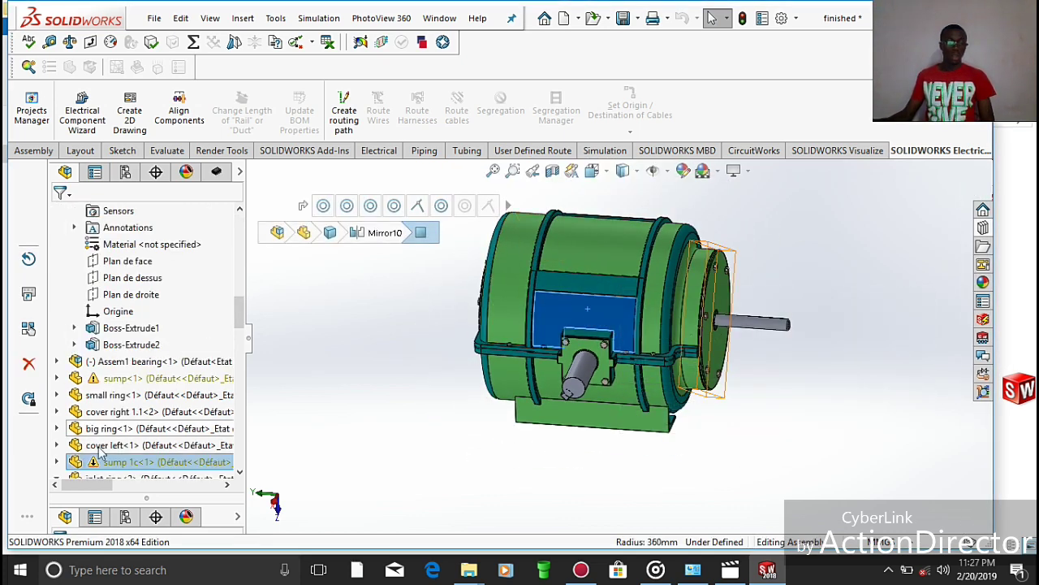
right_click(78, 463)
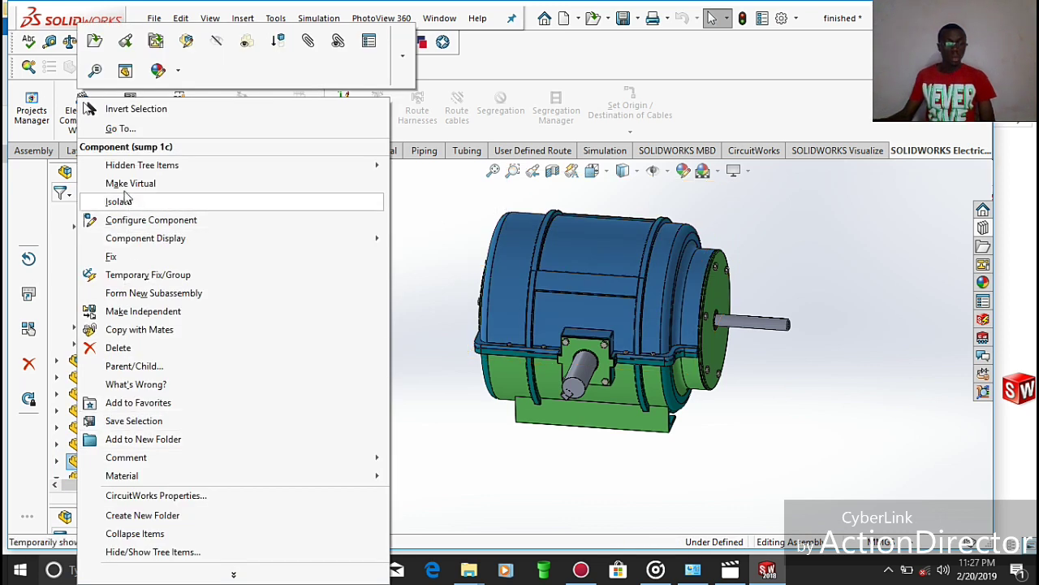
mouse_move(148, 246)
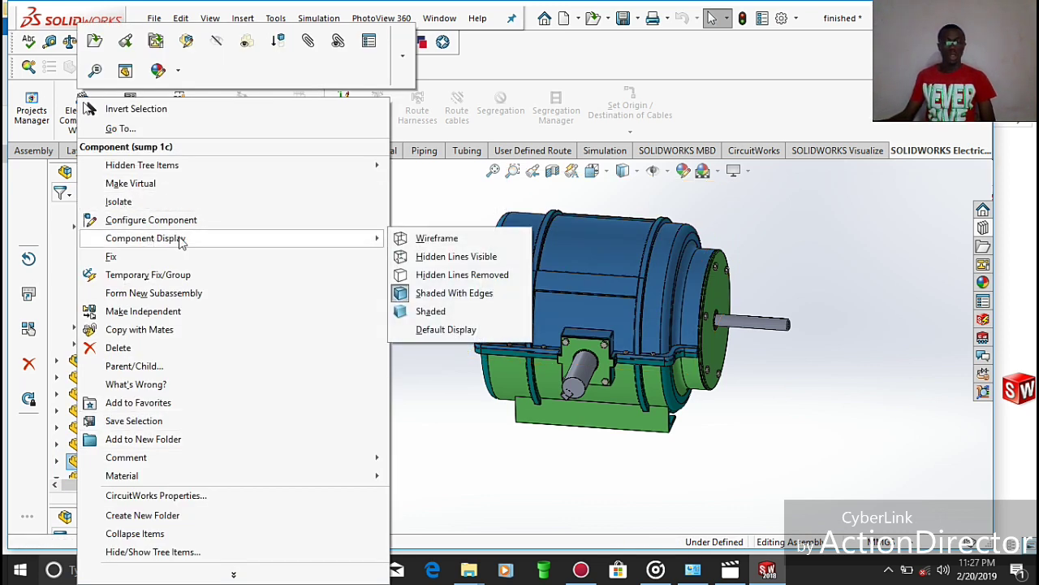
left_click(420, 246)
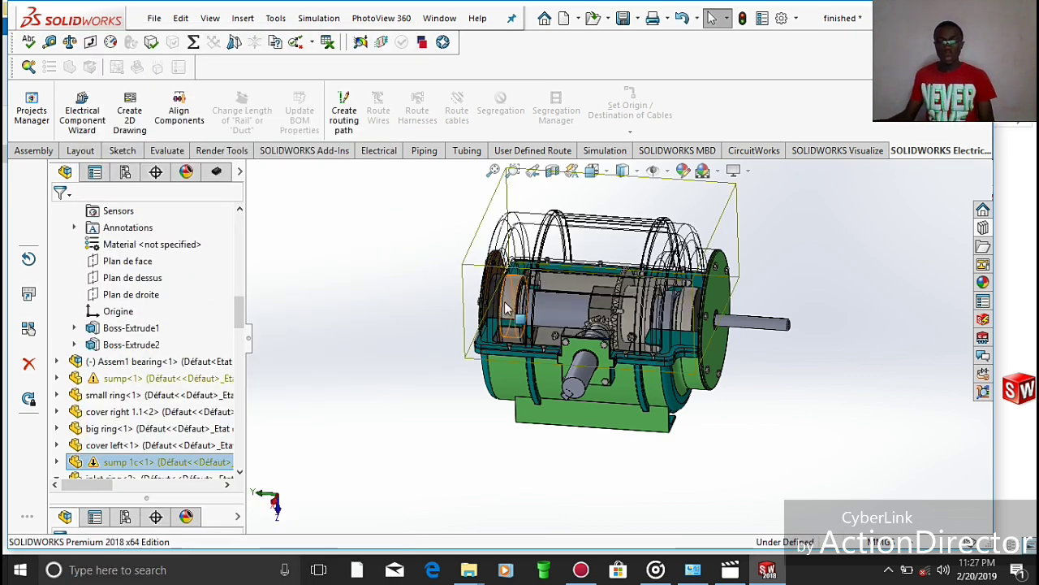
middle_click_drag(464, 395, 520, 406)
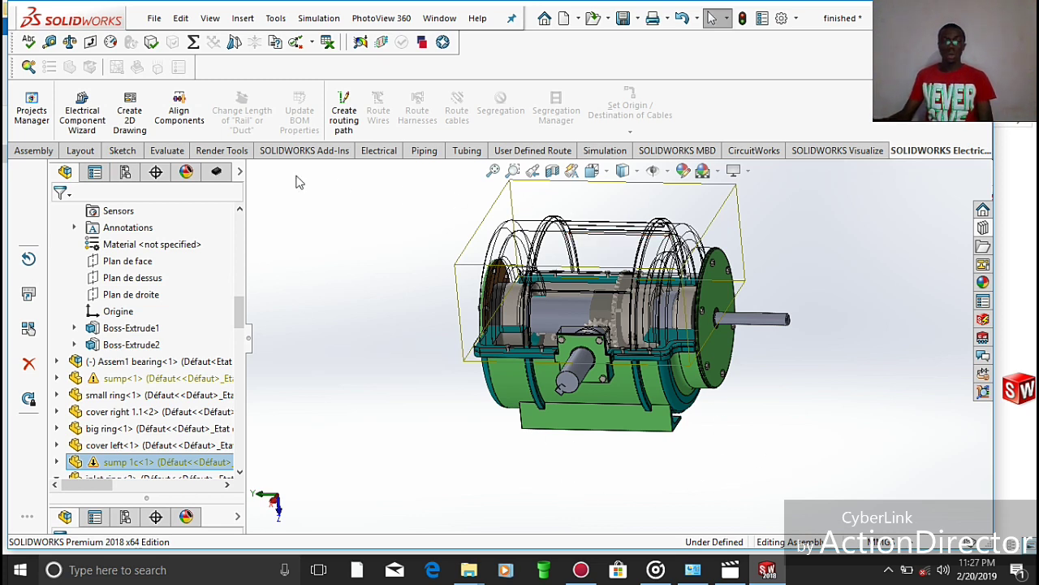
left_click(33, 151)
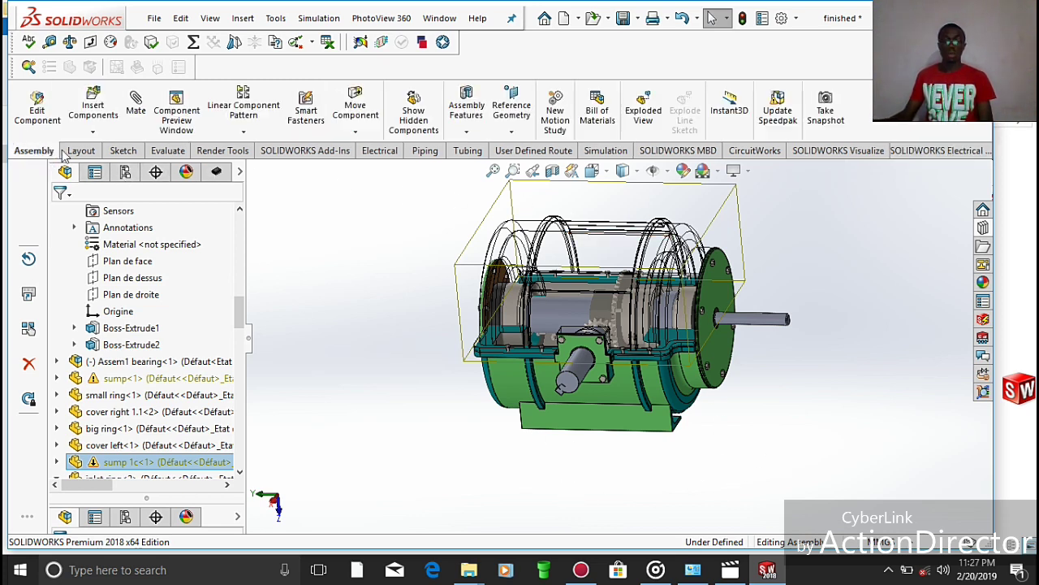
left_click(559, 117)
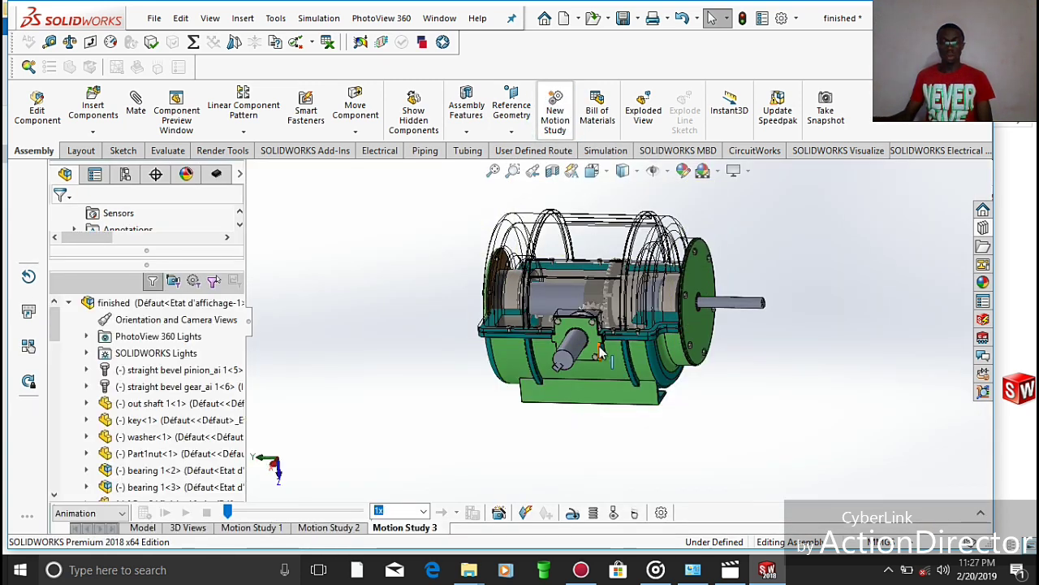
- Expand the motion study timeline and resize the model view above it
left_click(981, 515)
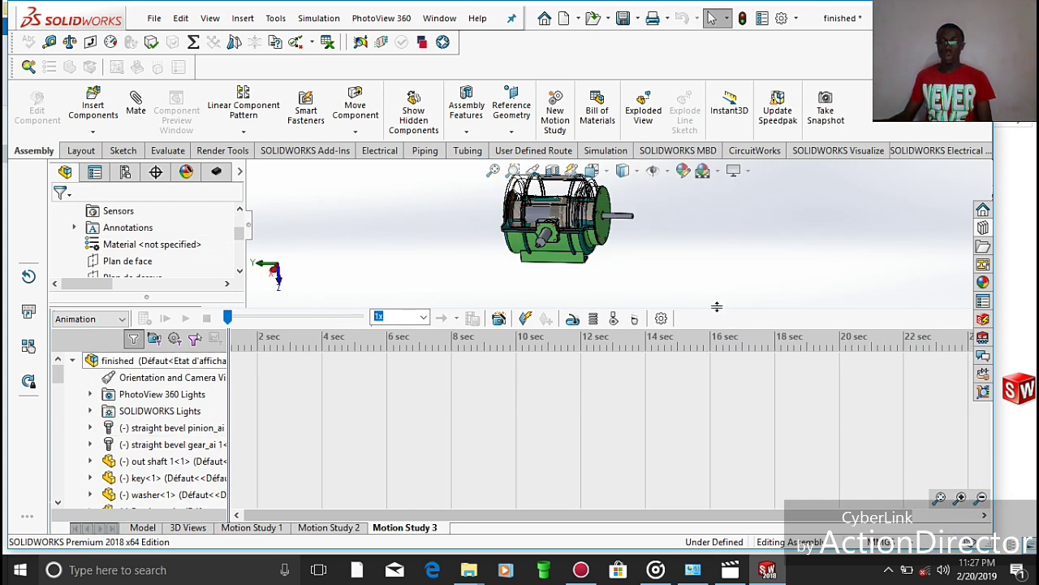
left_click_drag(717, 307, 719, 411)
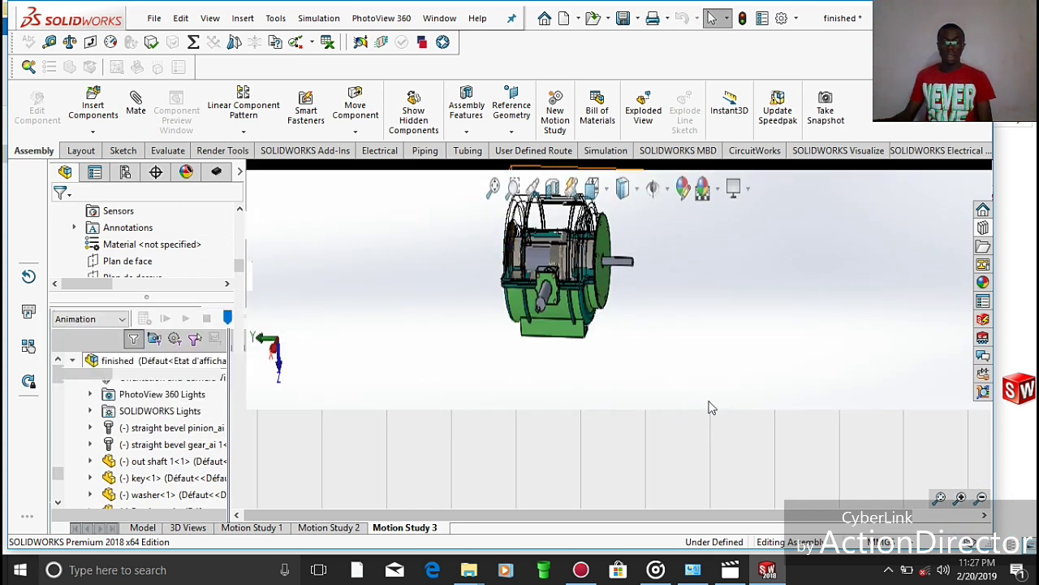
scroll(587, 268, "down", 4)
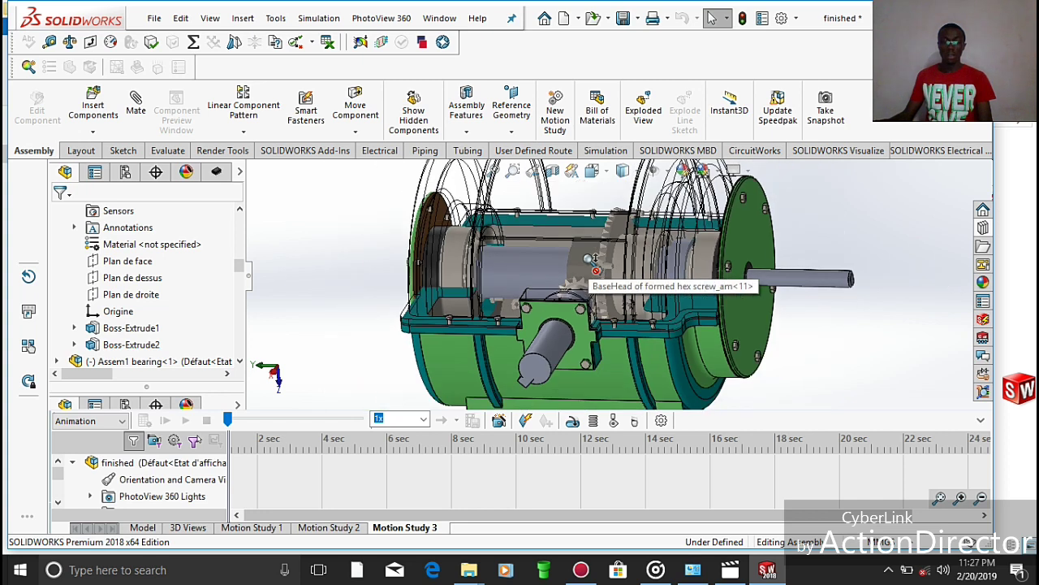
scroll(592, 280, "up", 3)
scroll(593, 325, "down", 3)
scroll(593, 325, "down", 1)
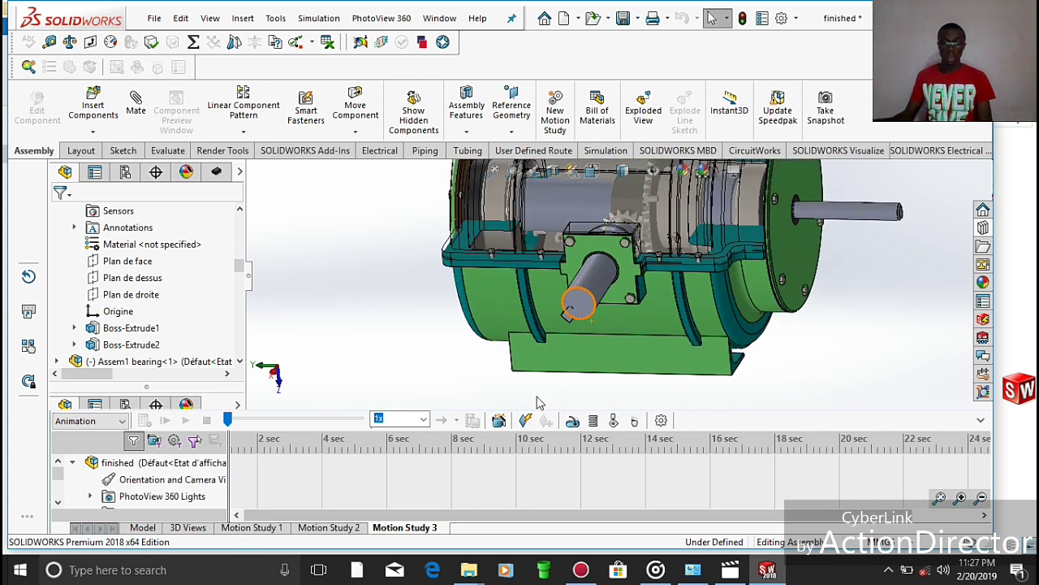
- Define a rotary motor on the input shaft face at Constant Speed, 100 RPM
left_click(571, 421)
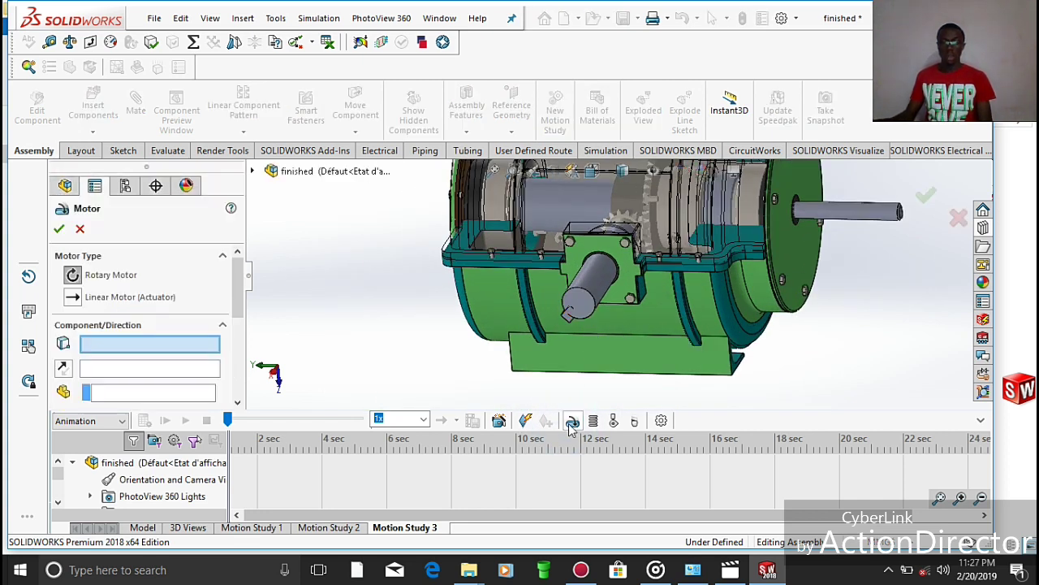
left_click(579, 300)
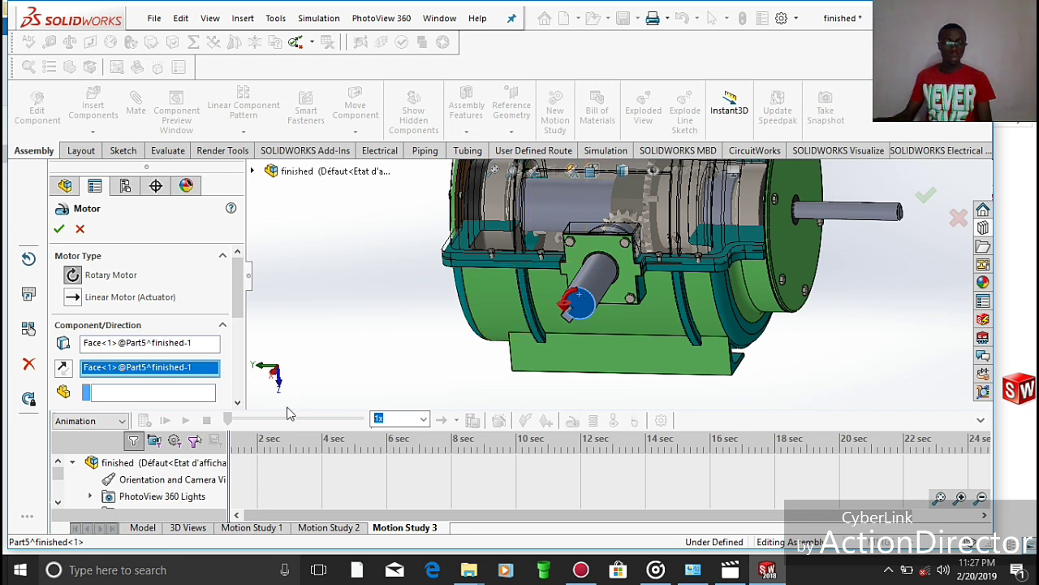
left_click_drag(237, 300, 242, 341)
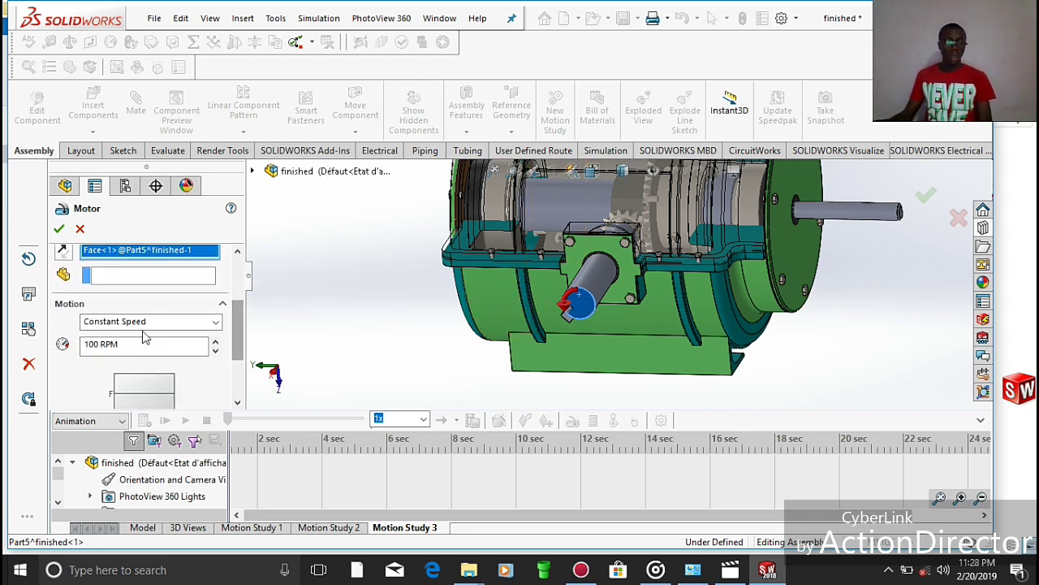
left_click(217, 323)
left_click(216, 322)
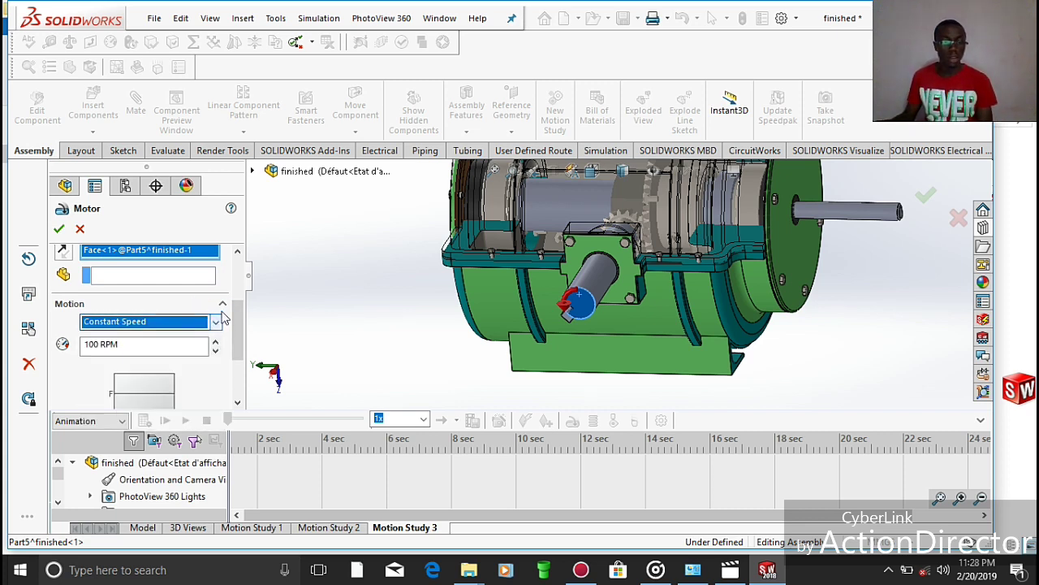
mouse_move(232, 316)
left_mouse_down()
mouse_move(242, 362)
mouse_move(238, 300)
mouse_move(237, 335)
left_mouse_up()
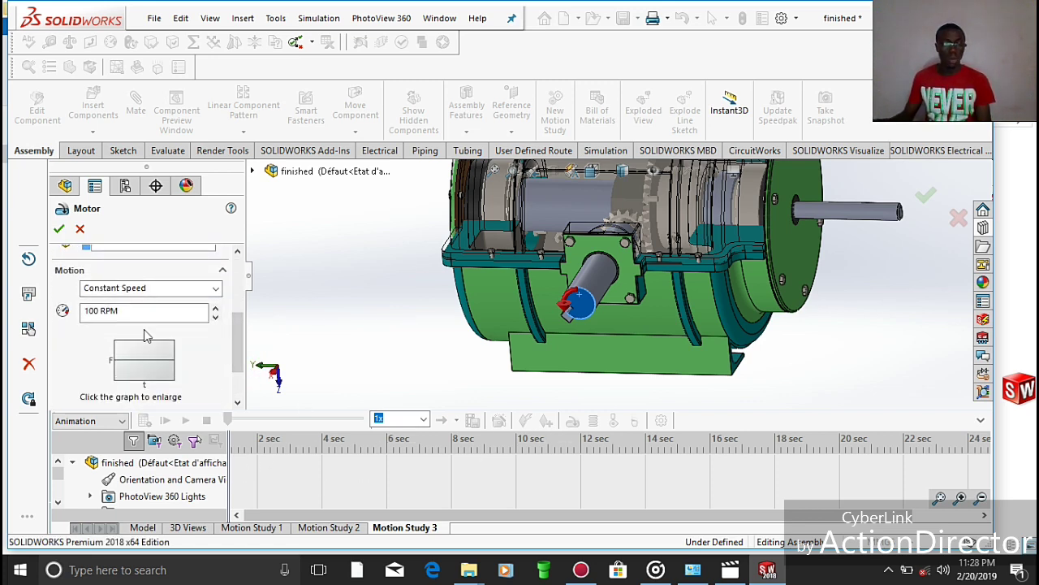
- Confirm the 100 RPM motor and drag the study's end keyframe out to 20 seconds
left_click(59, 230)
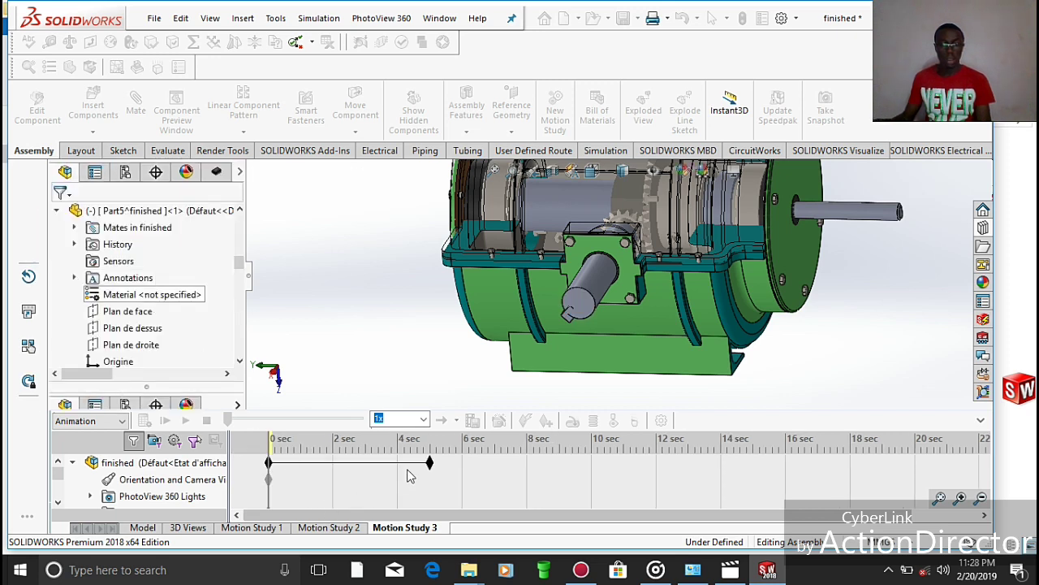
left_click_drag(430, 465, 531, 491)
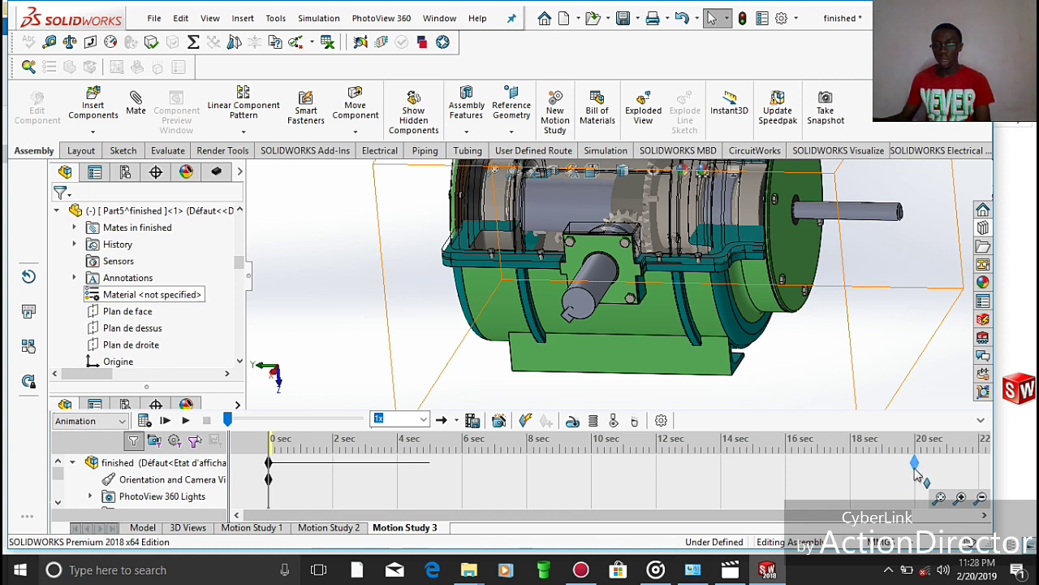
left_click_drag(917, 475, 911, 469)
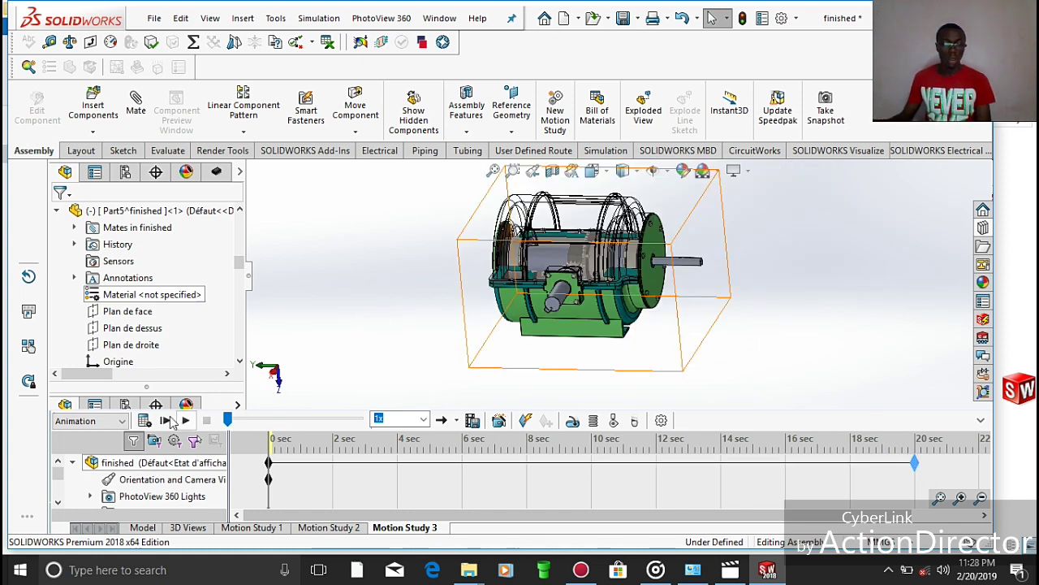
- Calculate the motor-driven motion across the full 20-second study
left_click(184, 421)
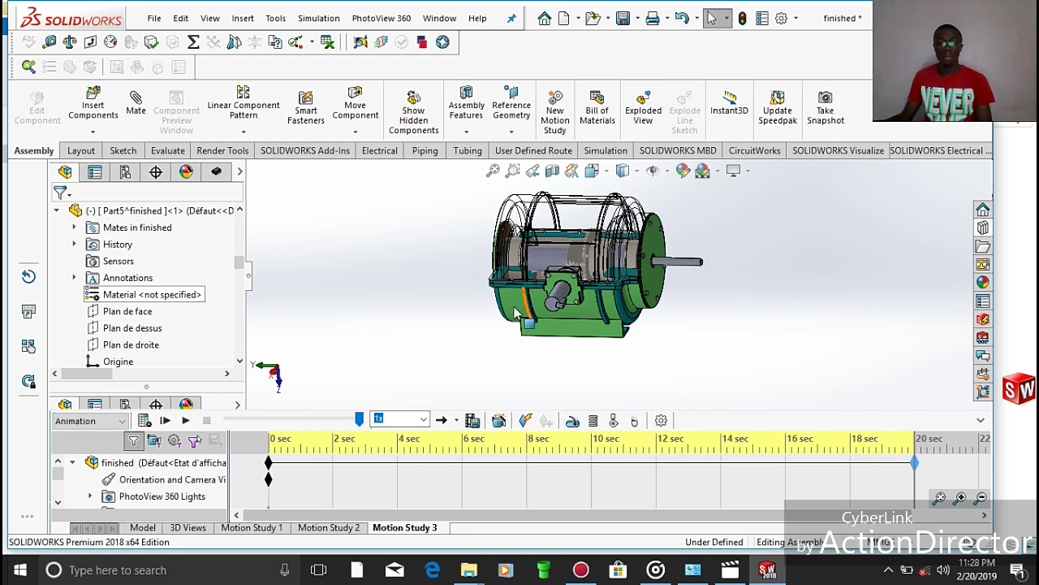
scroll(572, 275, "up", 3)
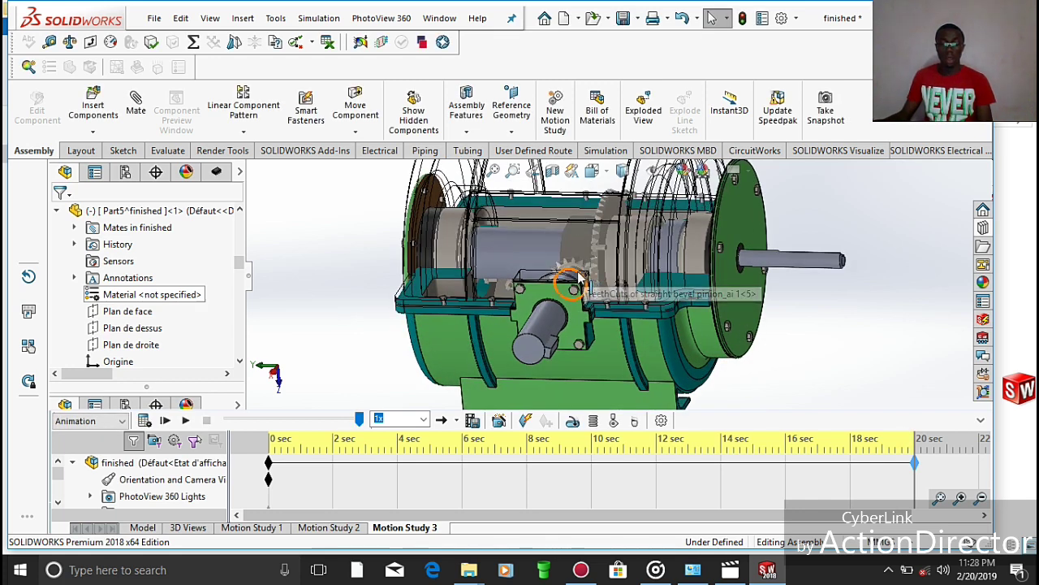
scroll(559, 264, "down", 1)
scroll(546, 252, "up", 2)
scroll(546, 251, "up", 1)
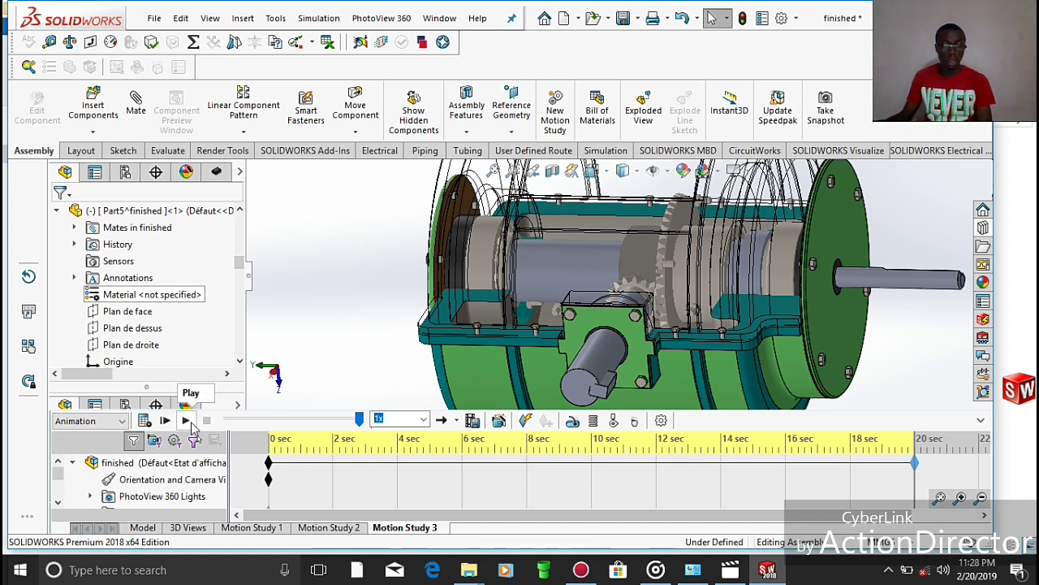
- Play Motion Study 3, then replay it from the start to watch the bevel gears turn
left_click(185, 420)
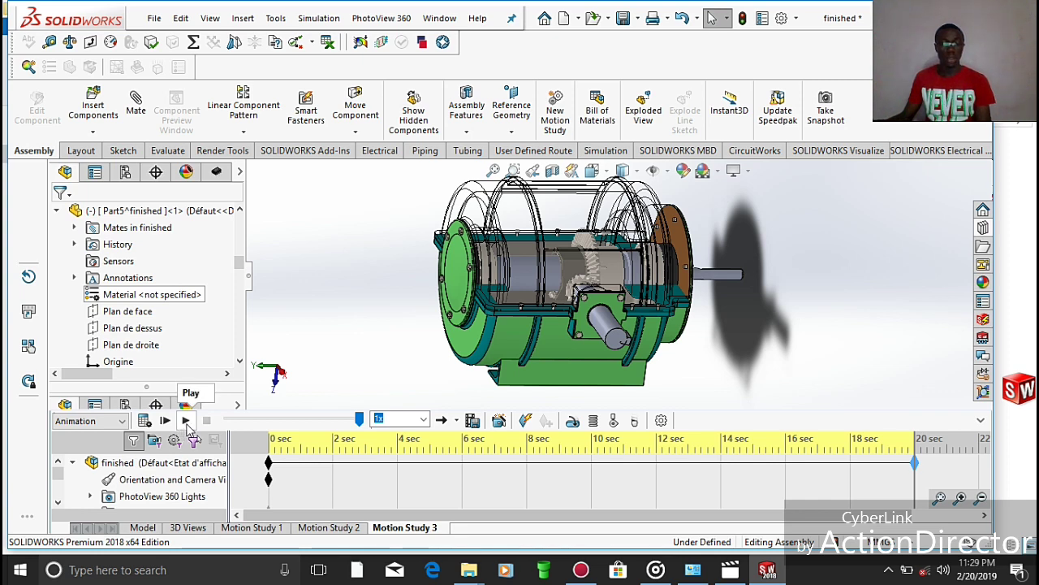
left_click(185, 421)
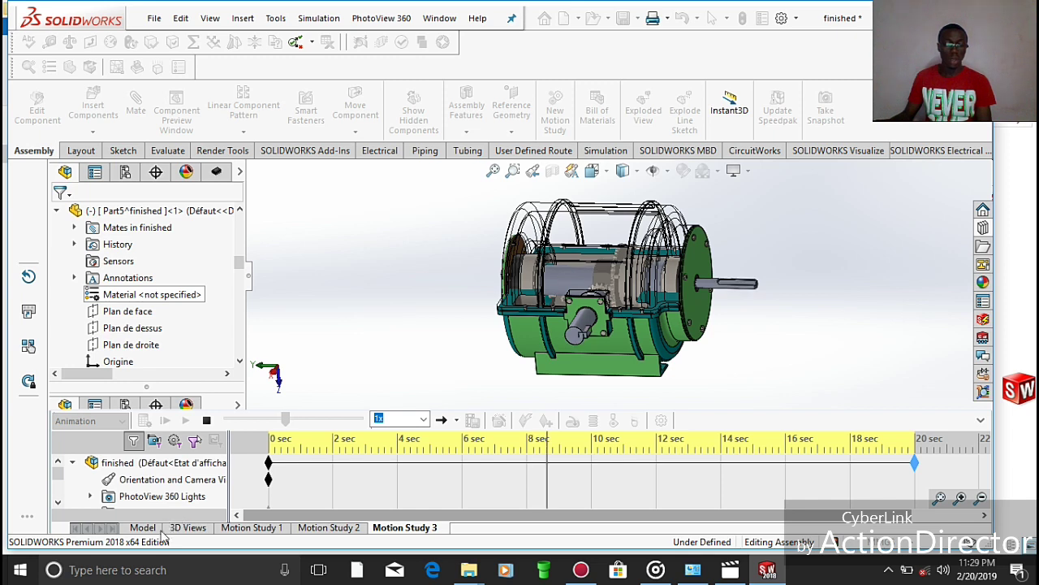
- Orbit and zoom to the bearing block, create Motion Study 4, then return to the model
left_click(147, 527)
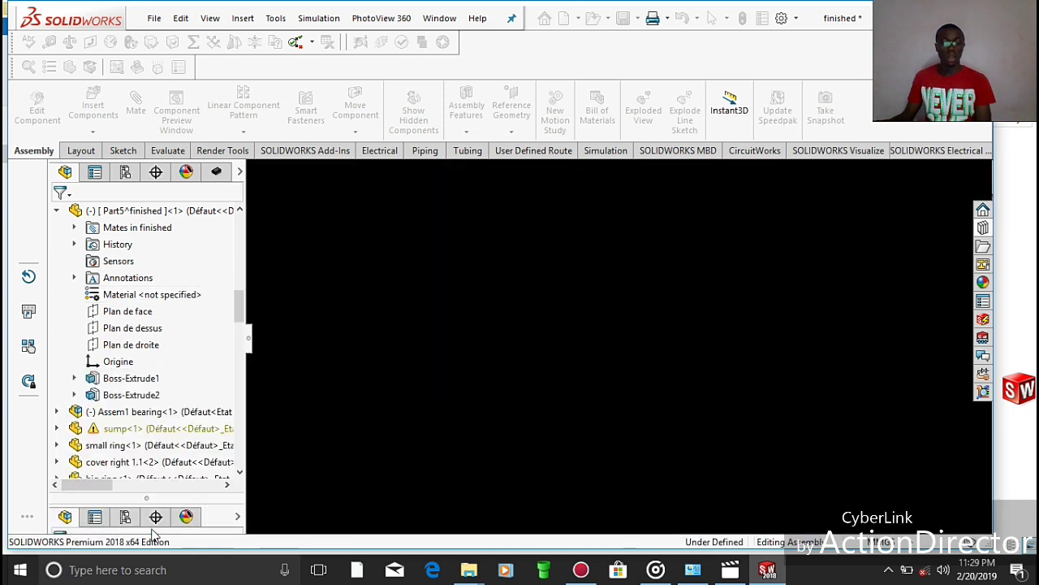
mouse_move(763, 426)
middle_mouse_down()
mouse_move(776, 431)
mouse_move(749, 441)
mouse_move(758, 389)
mouse_move(756, 417)
middle_mouse_up()
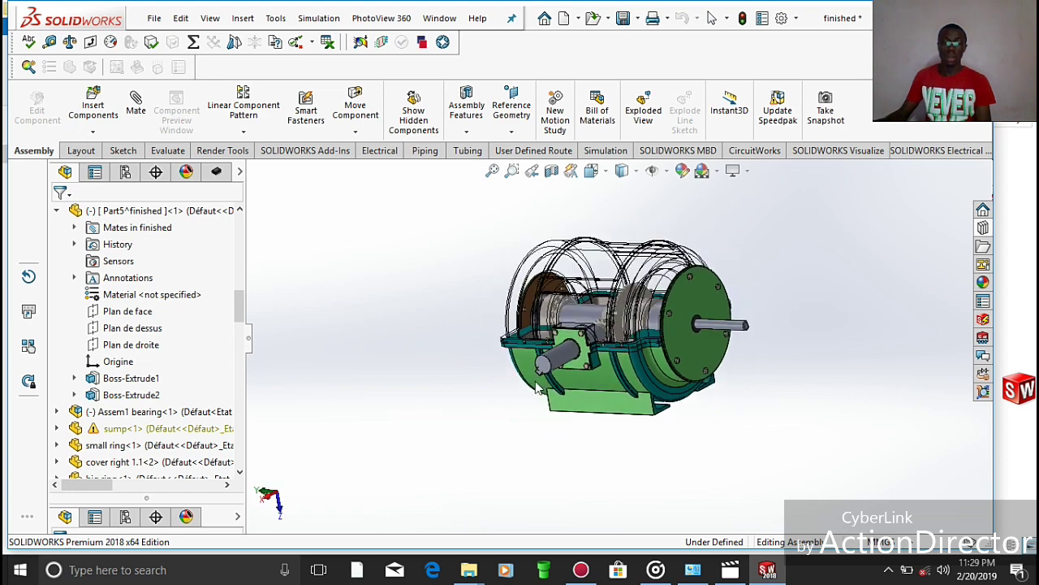
scroll(558, 364, "down", 5)
scroll(632, 345, "down", 2)
scroll(631, 346, "up", 4)
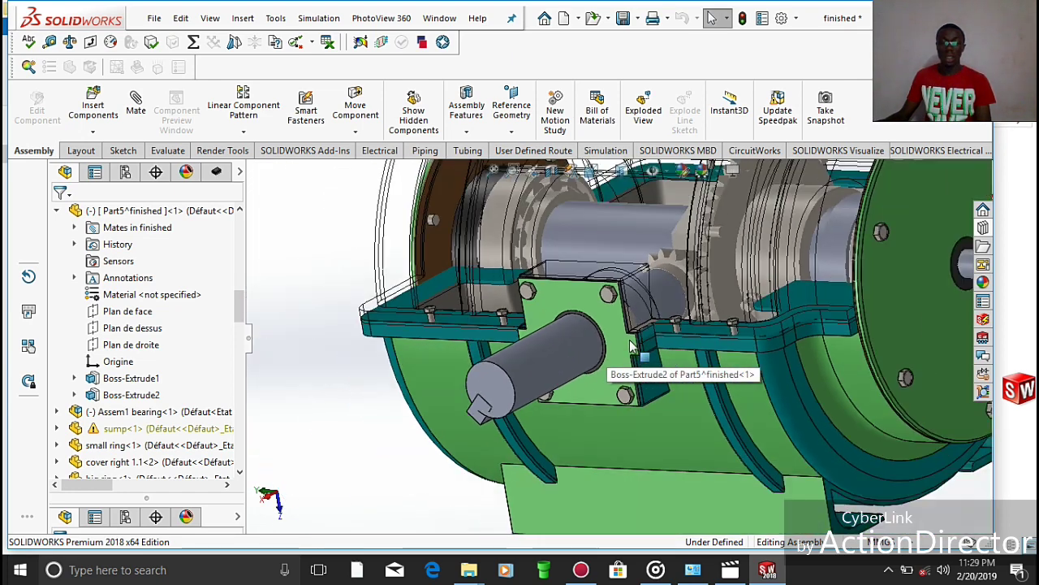
scroll(632, 345, "down", 2)
scroll(632, 346, "down", 2)
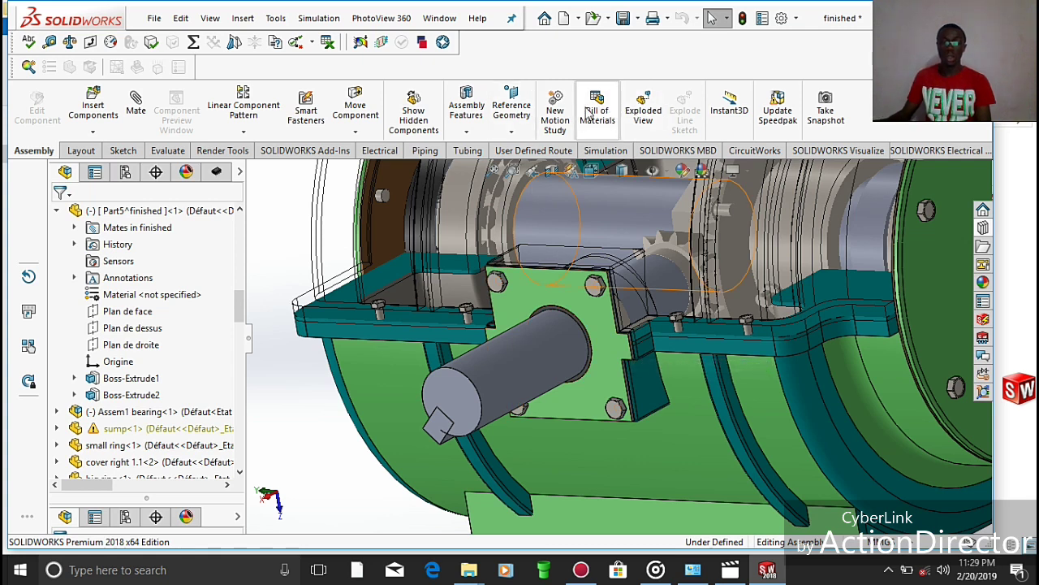
left_click(555, 107)
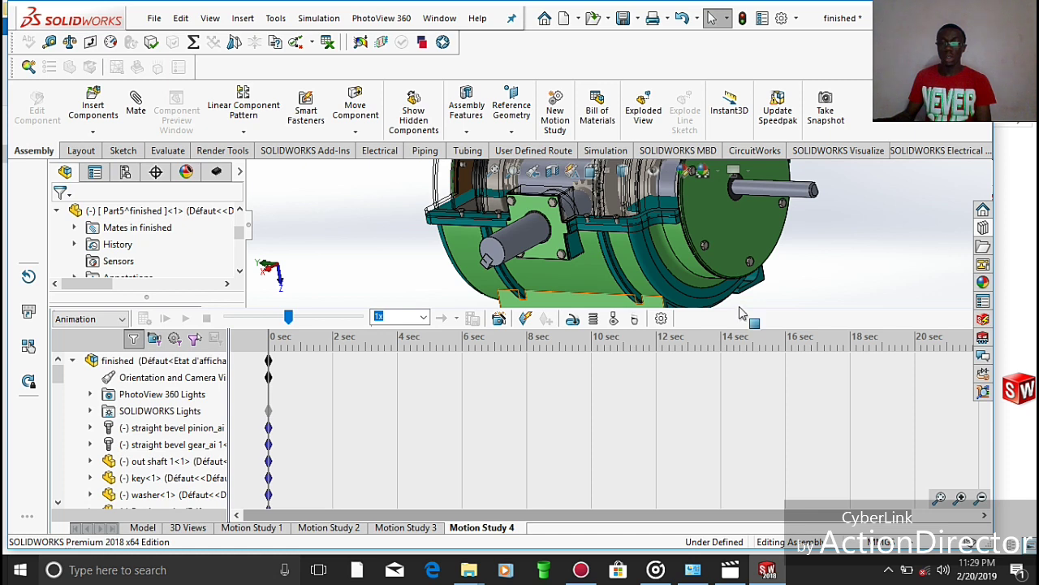
left_click(143, 527)
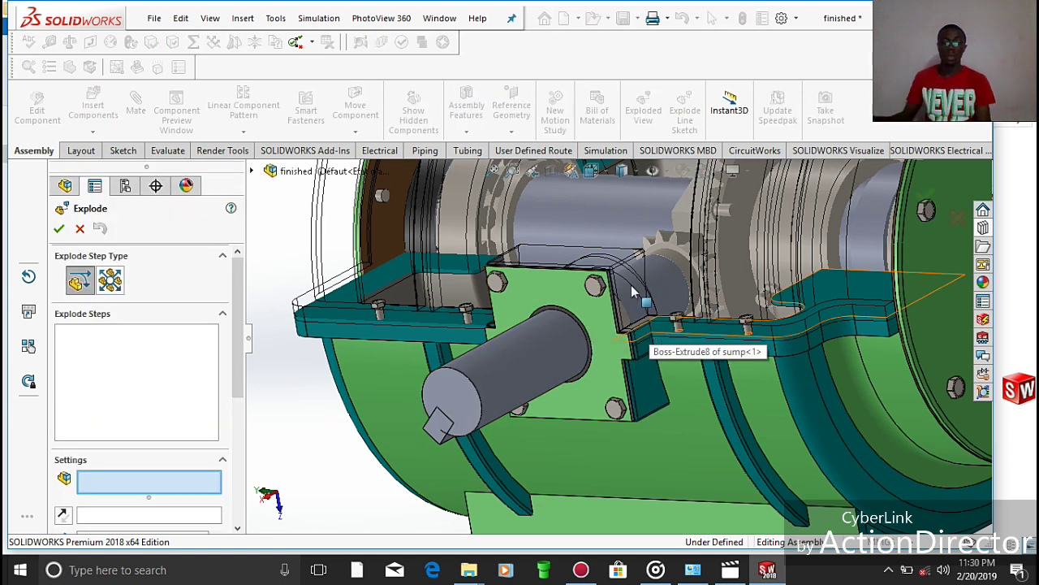
- Drag the inlet cover and then the inlet seal out along the shaft as explode steps
left_click(597, 334)
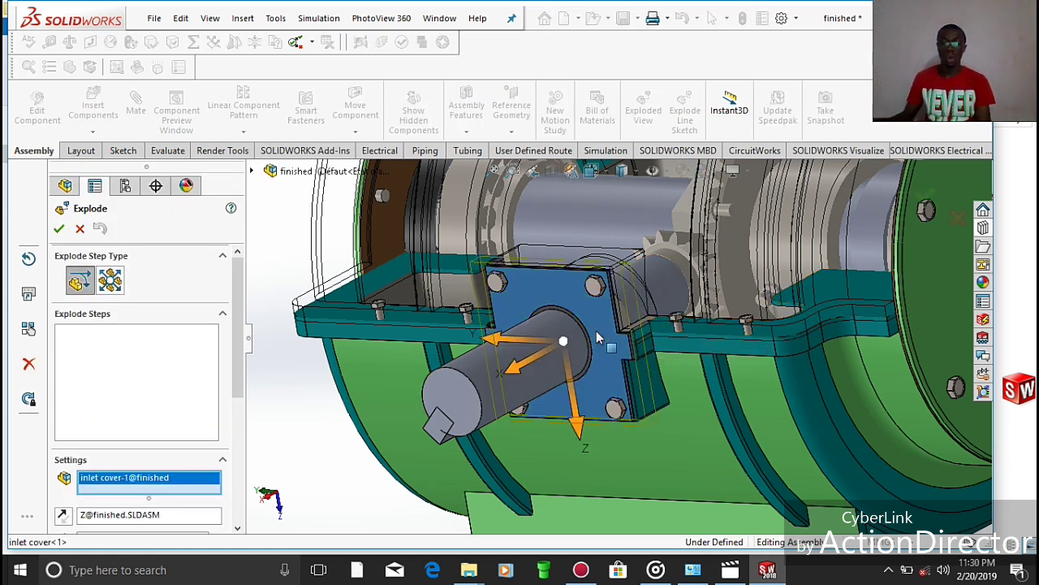
left_click_drag(542, 360, 209, 486)
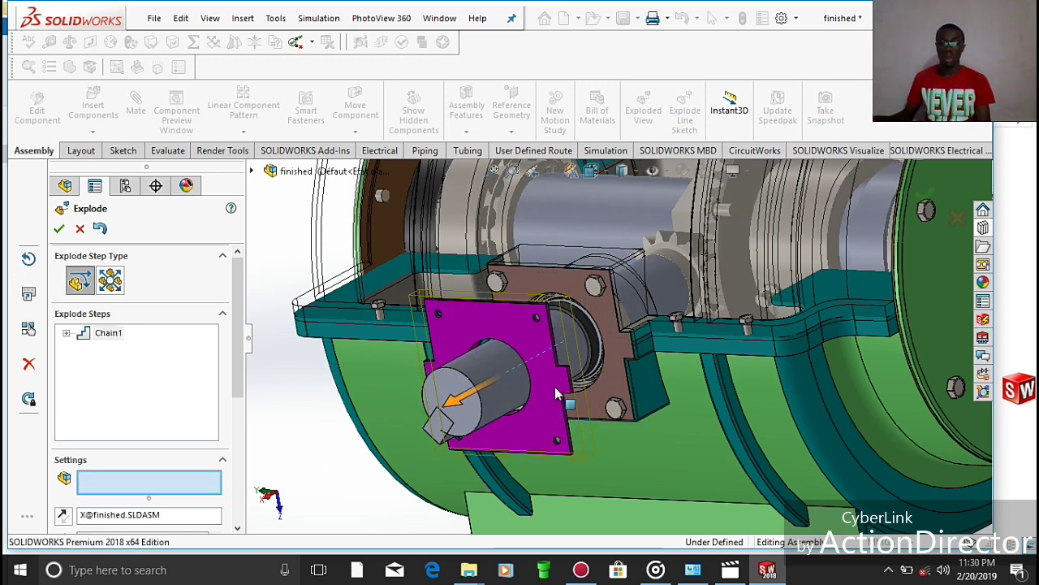
scroll(626, 336, "down", 5)
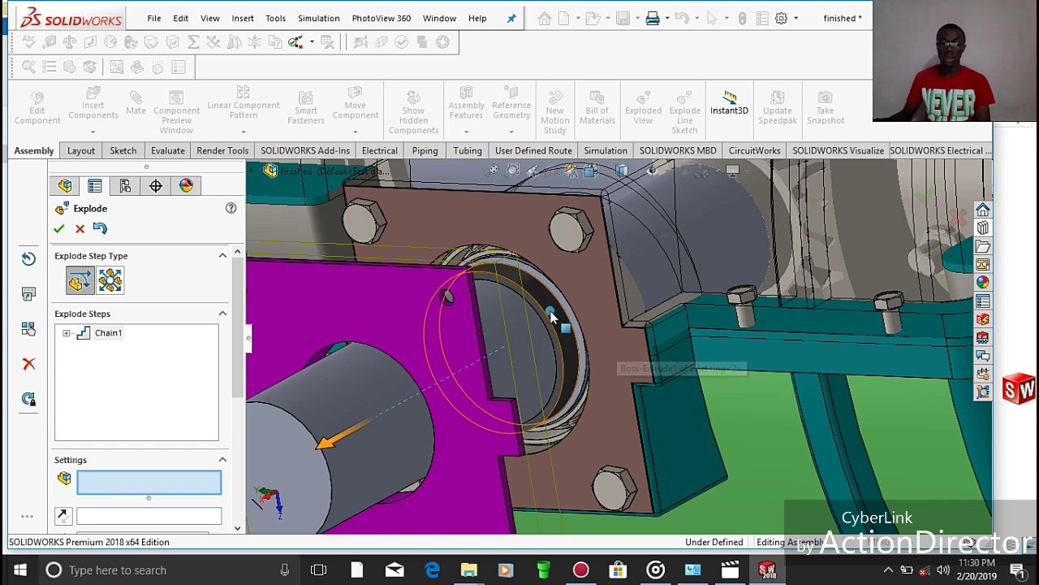
left_click(501, 348)
left_click_drag(479, 365, 411, 421)
- Orbit to inspect the separated cover and seal, then cancel the explode, keeping the gearbox assembled
scroll(474, 390, "up", 8)
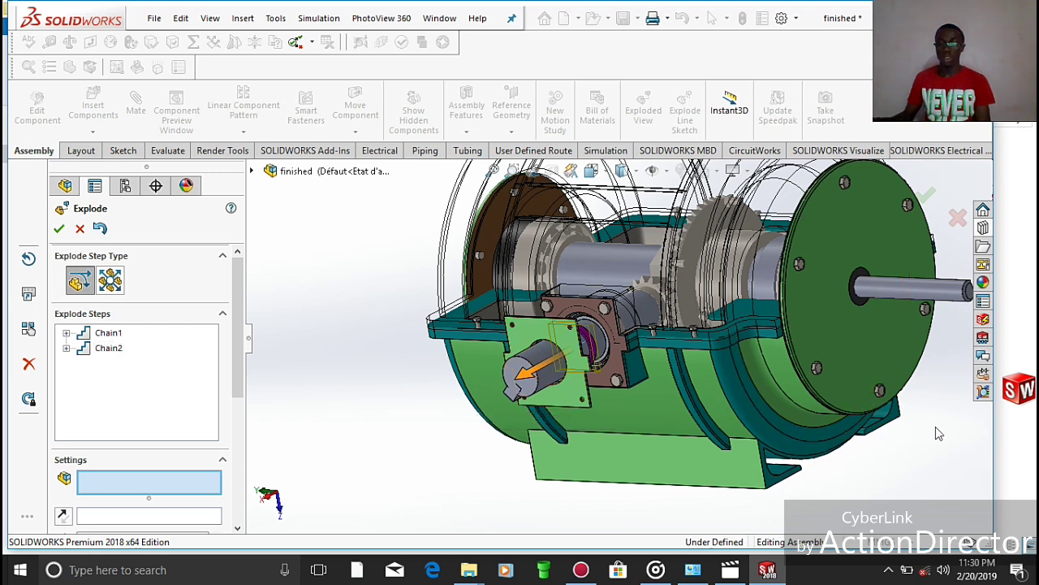
middle_click_drag(935, 426, 659, 296)
scroll(659, 297, "down", 10)
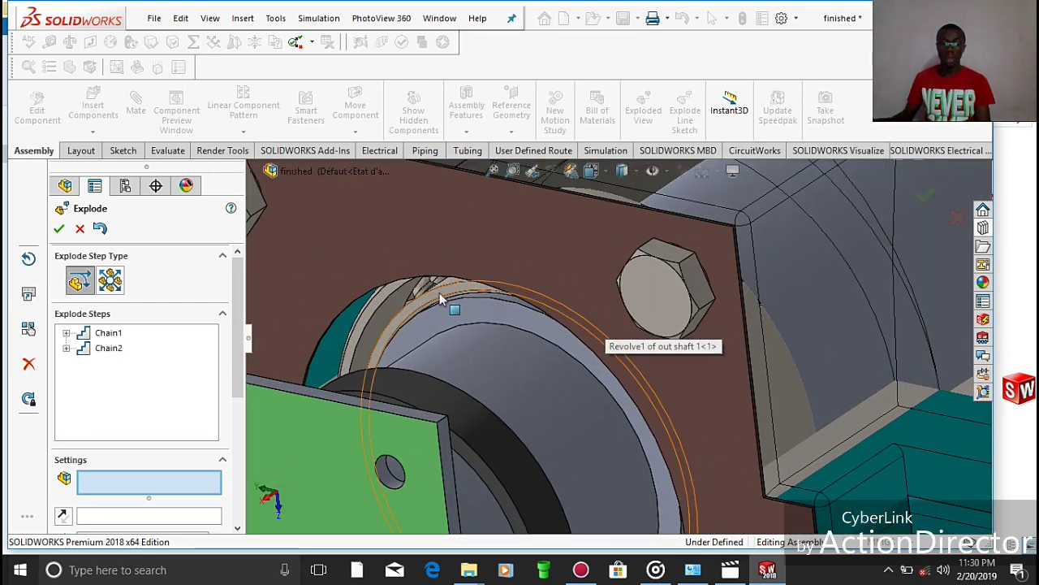
scroll(488, 299, "up", 5)
scroll(488, 298, "up", 2)
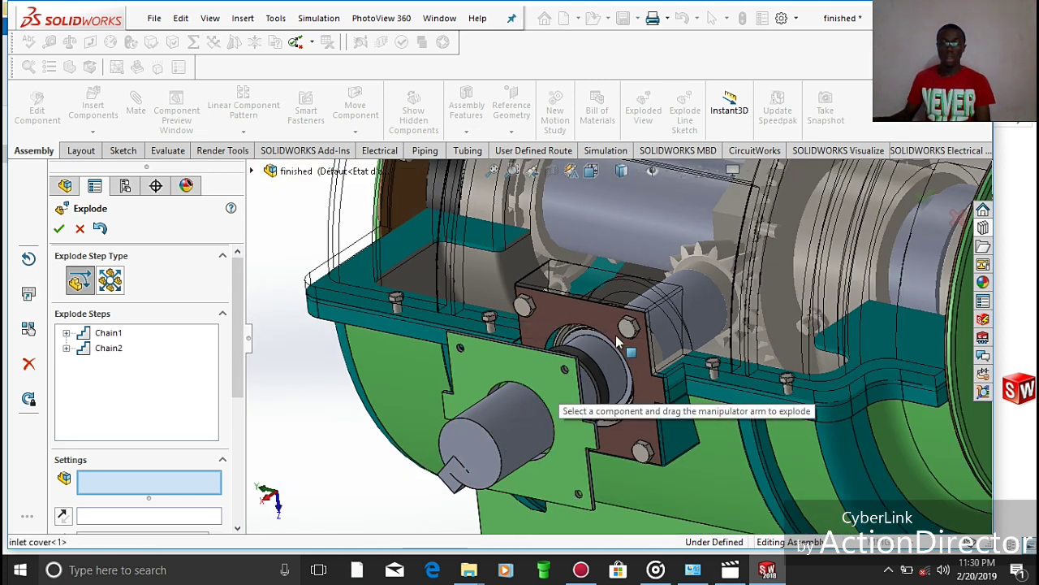
left_click(586, 365)
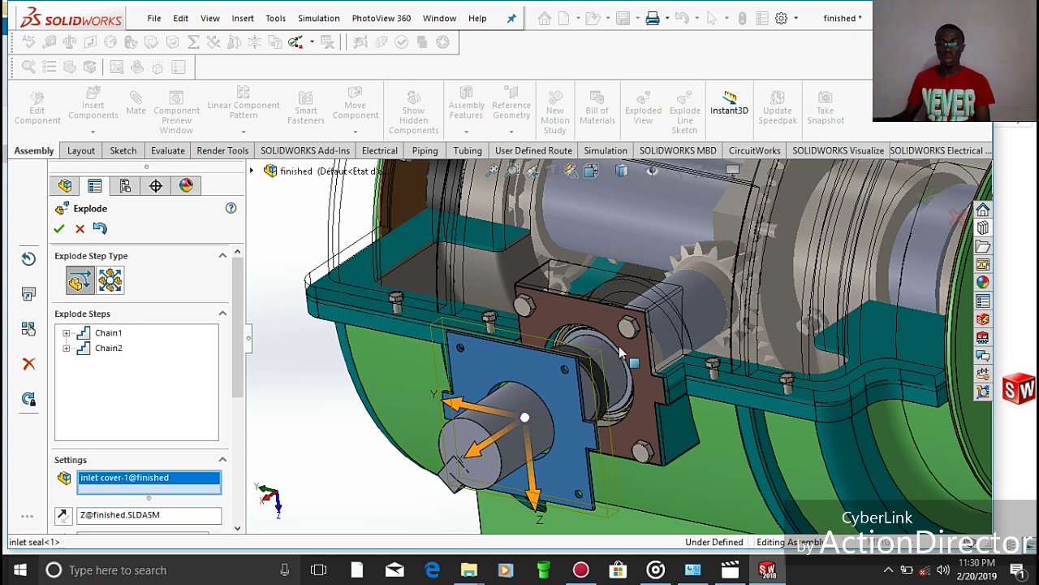
left_click(625, 341)
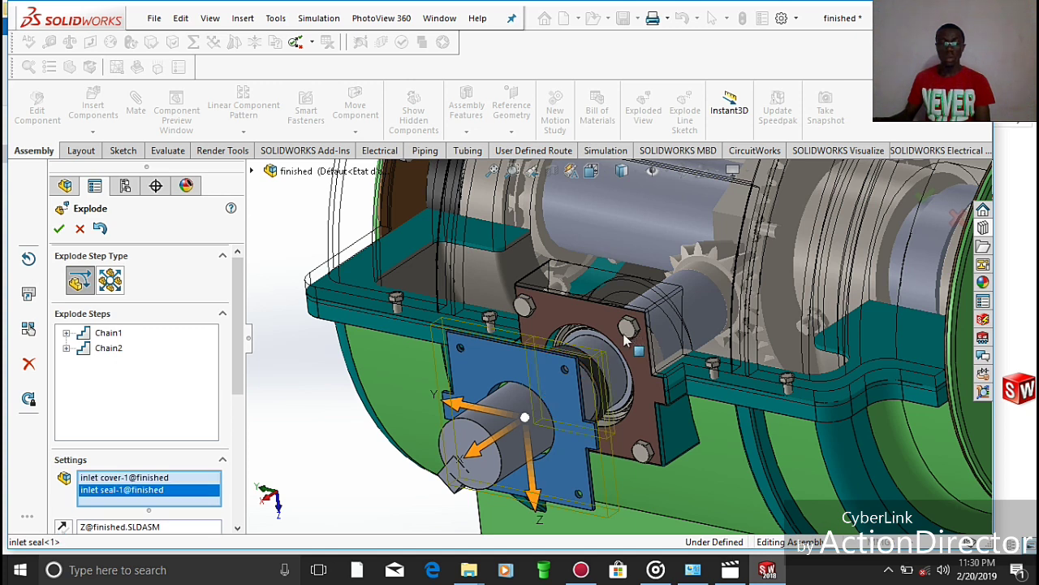
left_click(80, 229)
key("f")
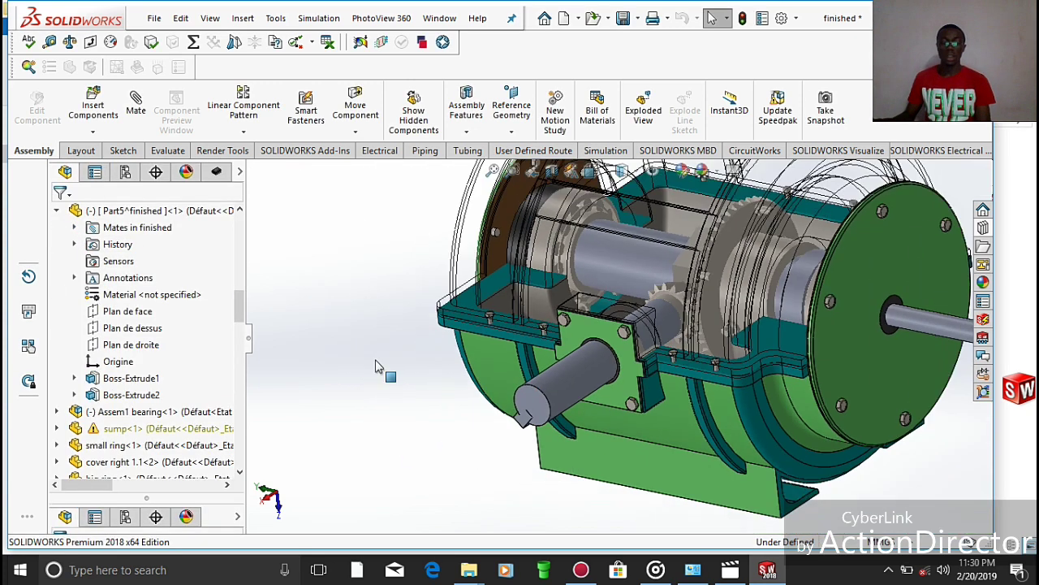
middle_click_drag(395, 304, 431, 307)
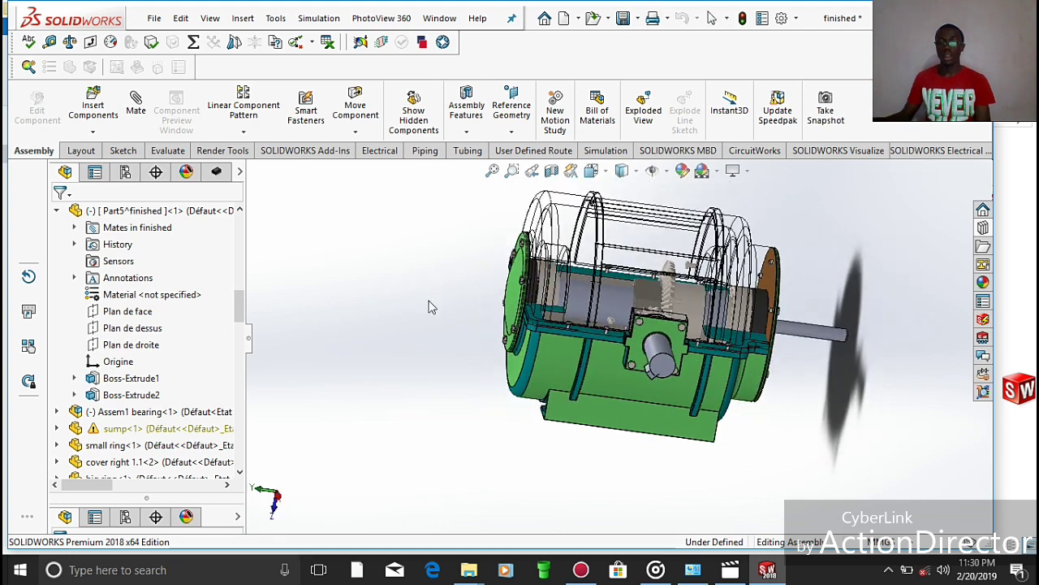
middle_click_drag(847, 274, 828, 278)
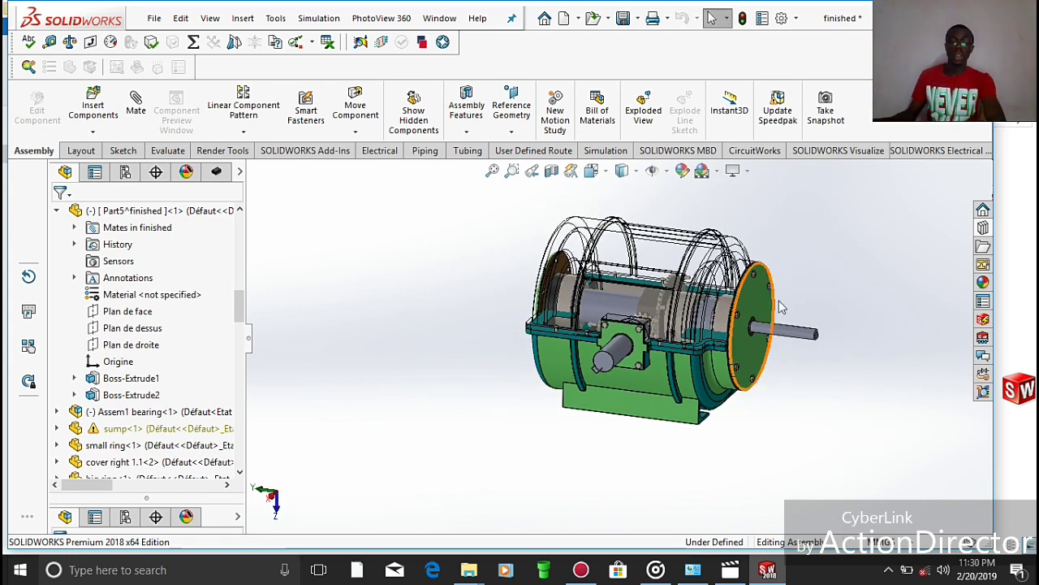